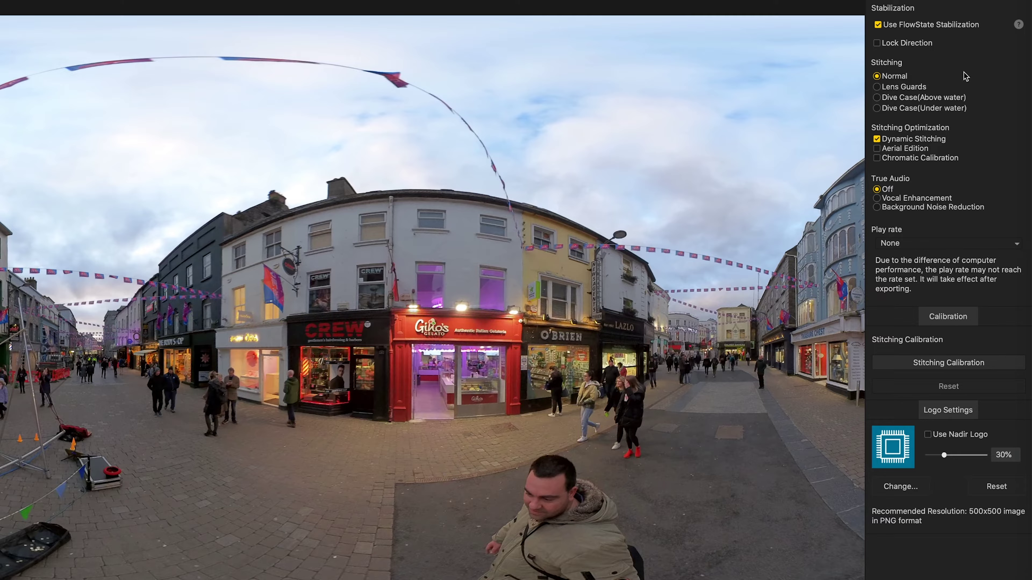
- Toggle FlowState Stabilization off and back on for comparison, and enable Lock Direction
{"action": "left_click", "coordinate": [878, 24]}
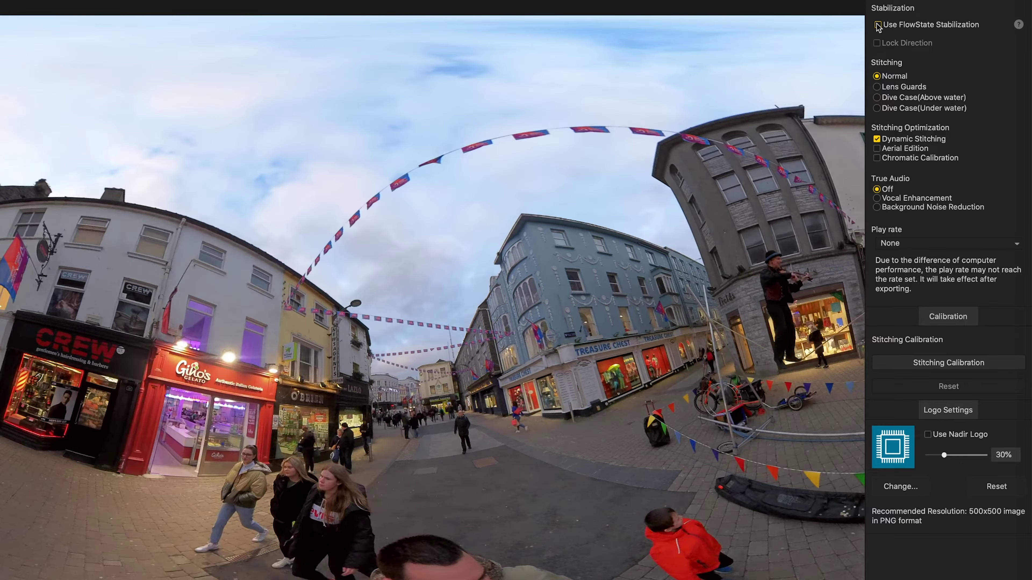
{"action": "left_click", "coordinate": [878, 25]}
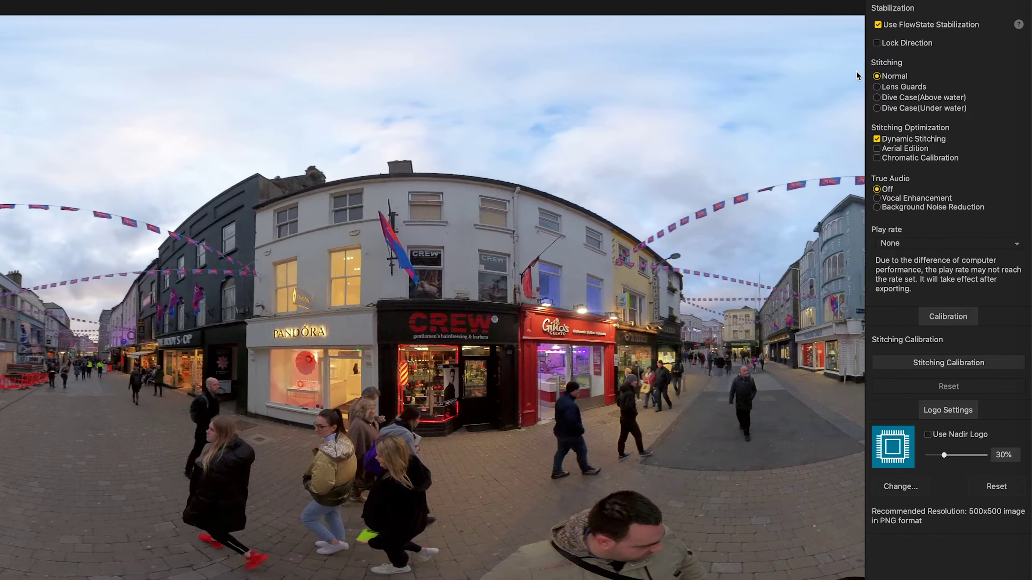
{"action": "left_click", "coordinate": [877, 43]}
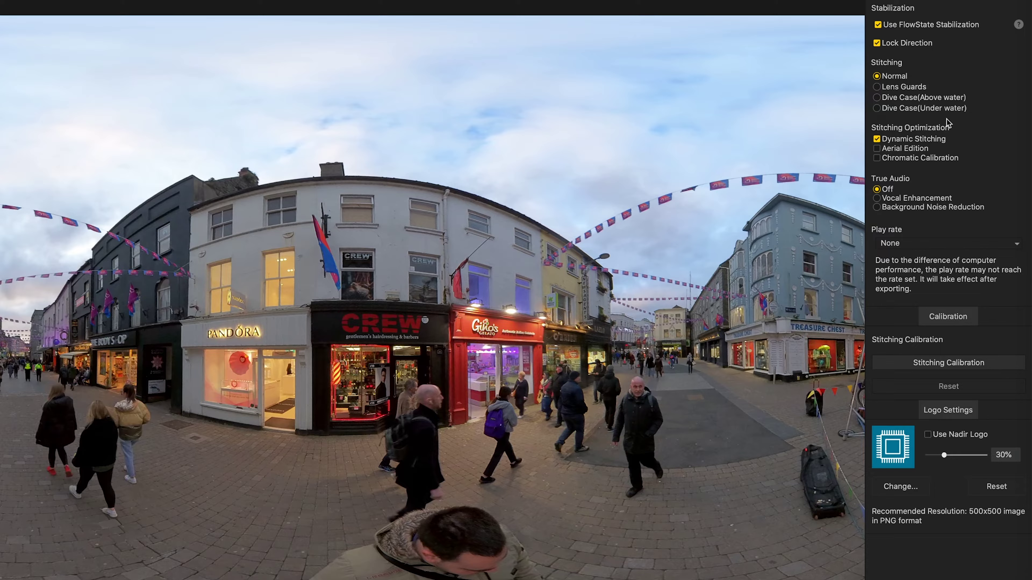
- Toggle Dynamic Stitching off and back on, and enable Chromatic Calibration for the stitching
{"action": "left_click", "coordinate": [877, 139]}
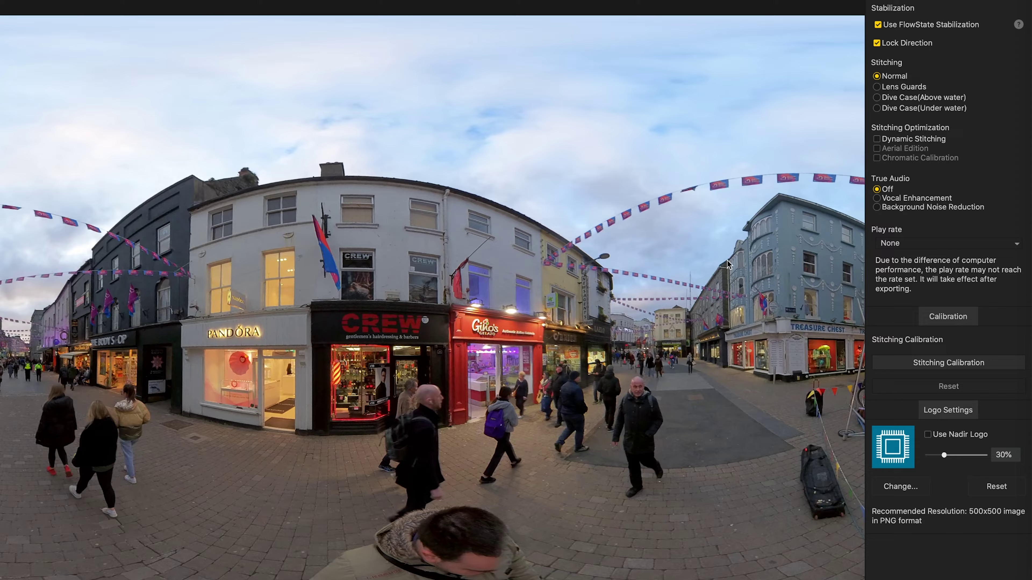
{"action": "left_click", "coordinate": [877, 140]}
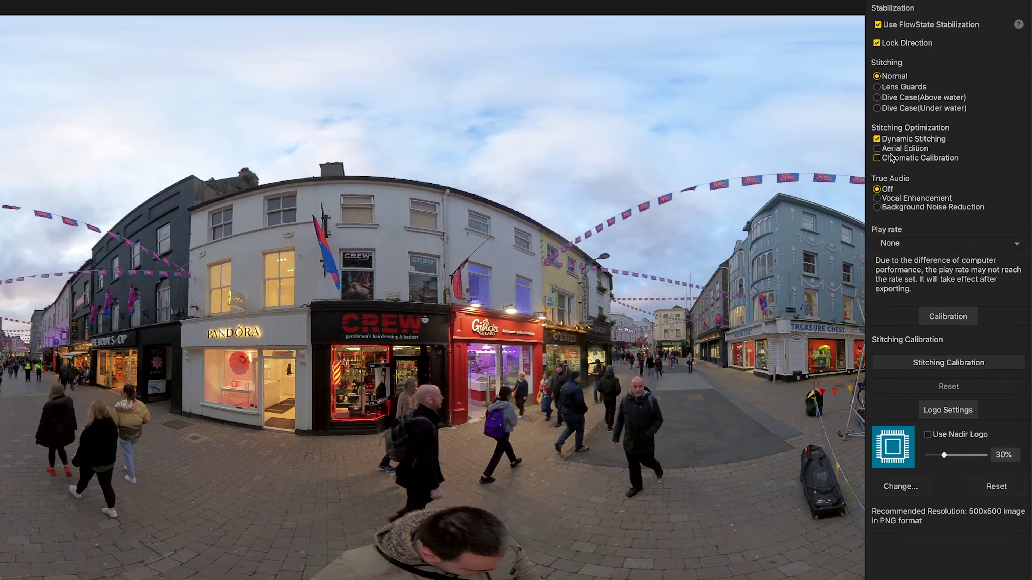
{"action": "left_click", "coordinate": [877, 158]}
- Try the Vocal Enhancement and Background Noise Reduction audio modes, and return True Audio to Off
{"action": "left_click", "coordinate": [878, 199]}
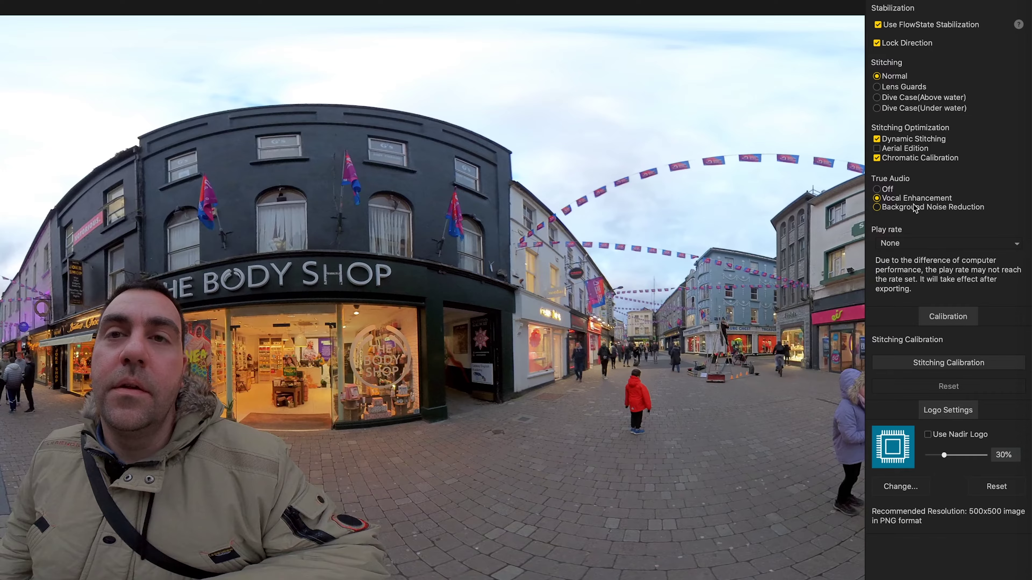
{"action": "left_click", "coordinate": [880, 208]}
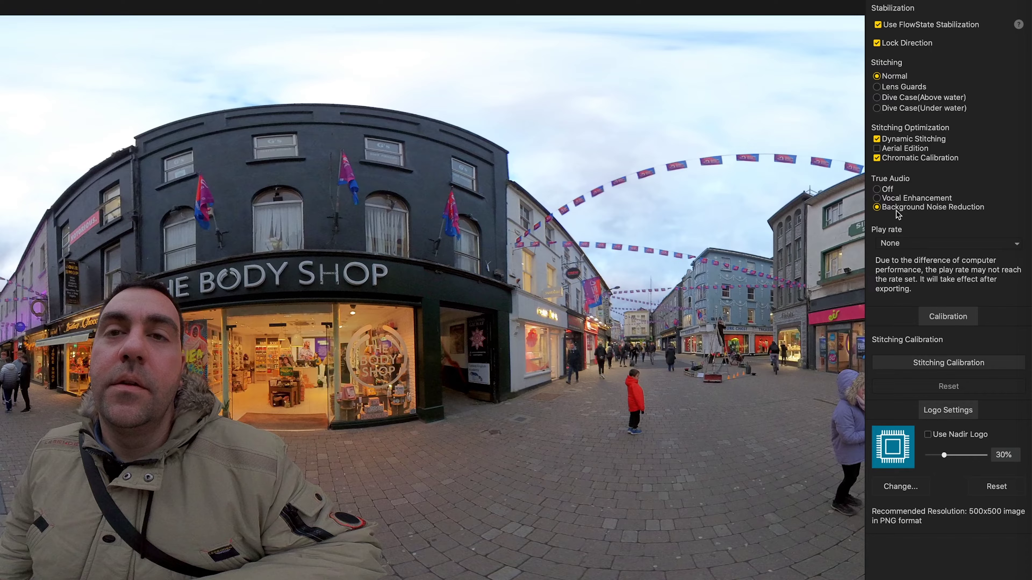
{"action": "left_click", "coordinate": [876, 190]}
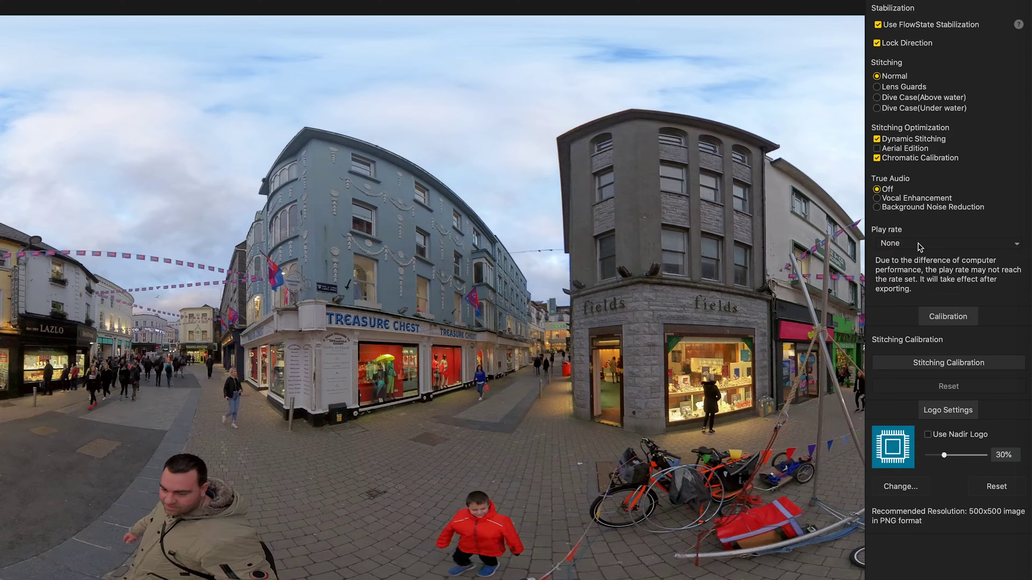
- Set the clip's play rate to 16x and pause the preview playback
{"action": "left_click", "coordinate": [1016, 246]}
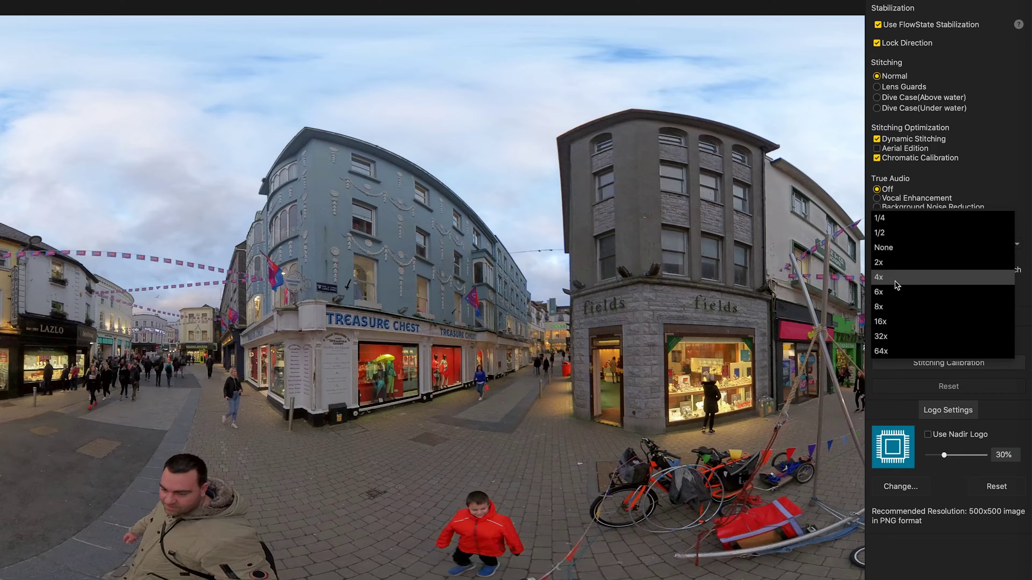
{"action": "left_click", "coordinate": [891, 322]}
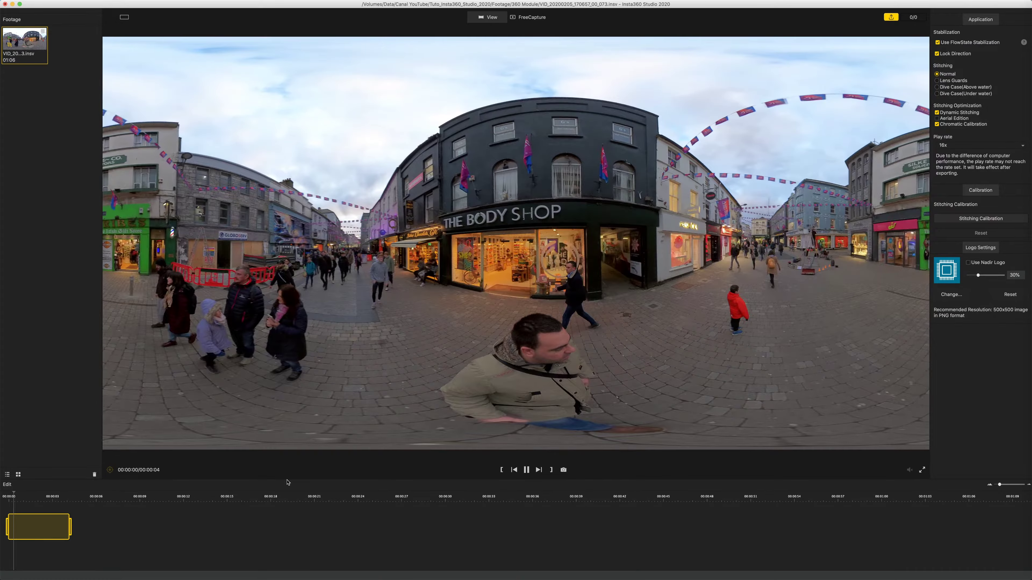
{"action": "key", "text": "space"}
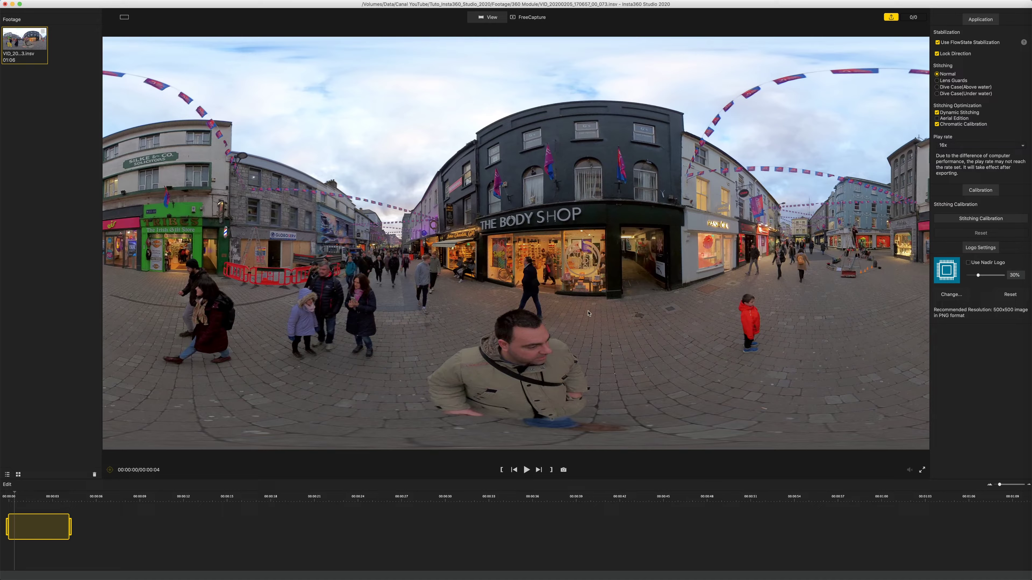
- Set the clip's play rate to 1/4 and play a short preview of the slow motion
{"action": "left_click", "coordinate": [1002, 147]}
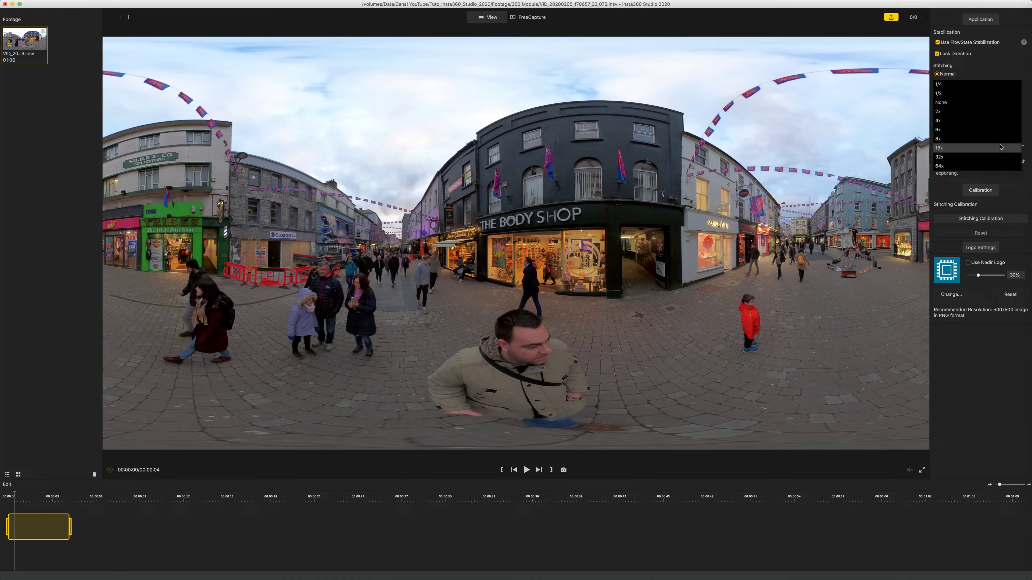
{"action": "left_click", "coordinate": [969, 84]}
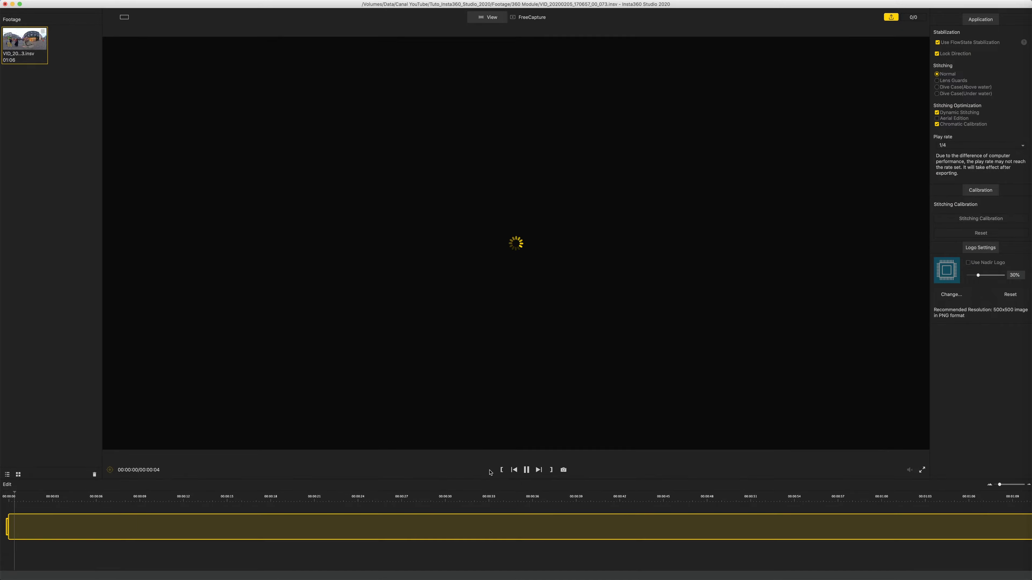
{"action": "left_click", "coordinate": [526, 472]}
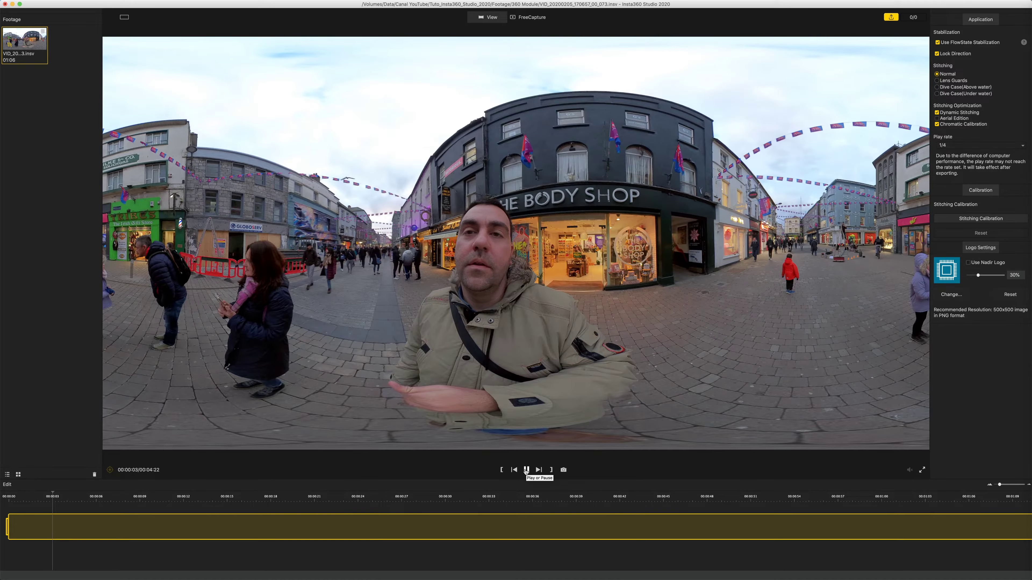
{"action": "left_click", "coordinate": [527, 470]}
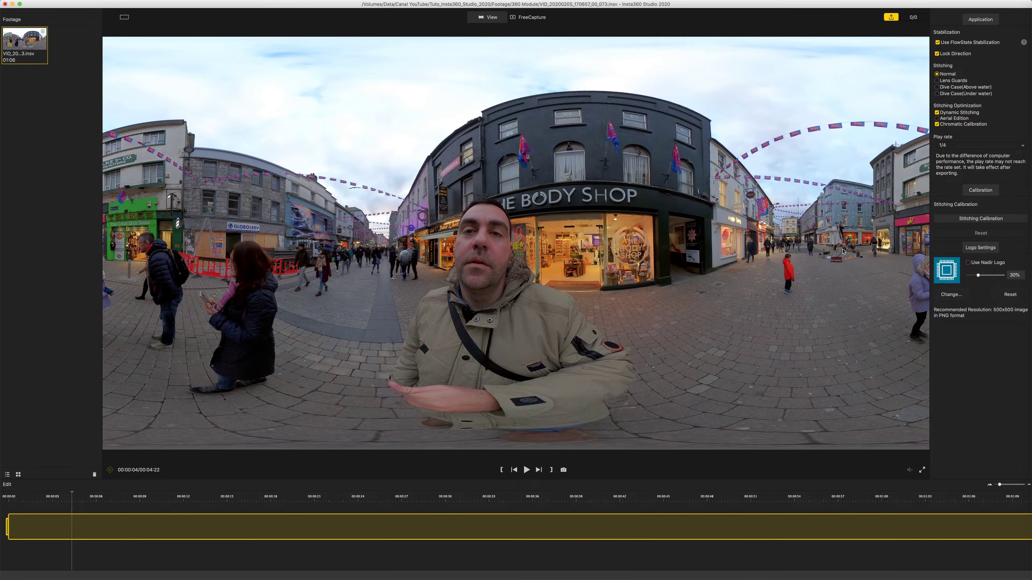
- Inspect the slowed clip at about 15 and 49 seconds on the timeline, and reset the play rate to None
{"action": "left_click", "coordinate": [965, 147]}
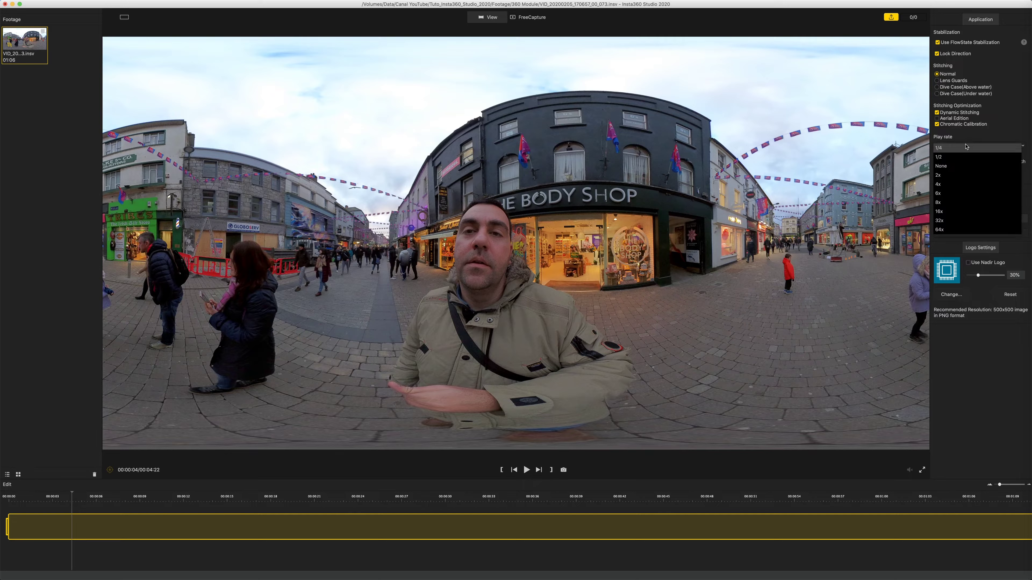
{"action": "left_click", "coordinate": [438, 481]}
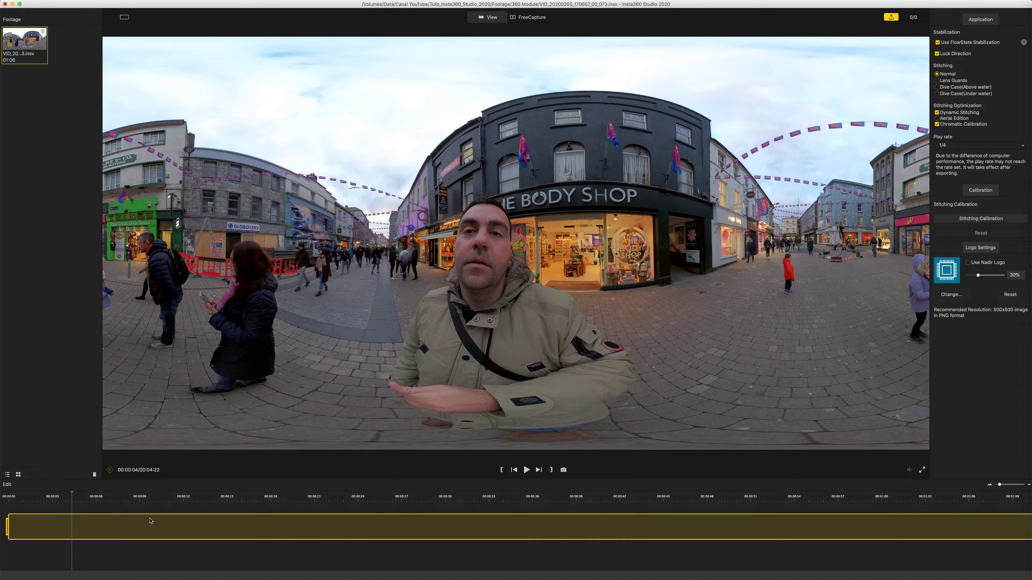
{"action": "left_click", "coordinate": [230, 526]}
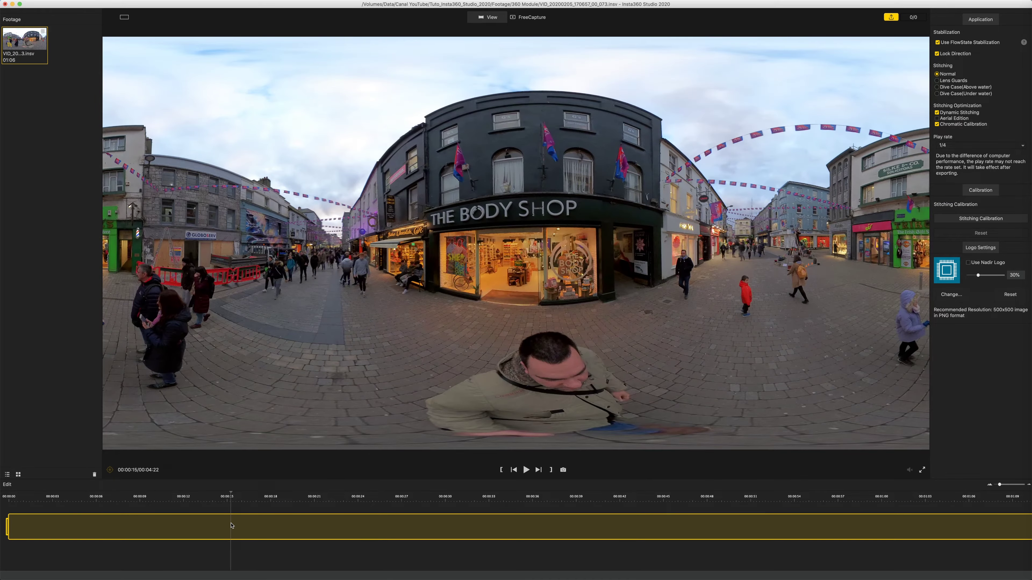
{"action": "left_click", "coordinate": [733, 530]}
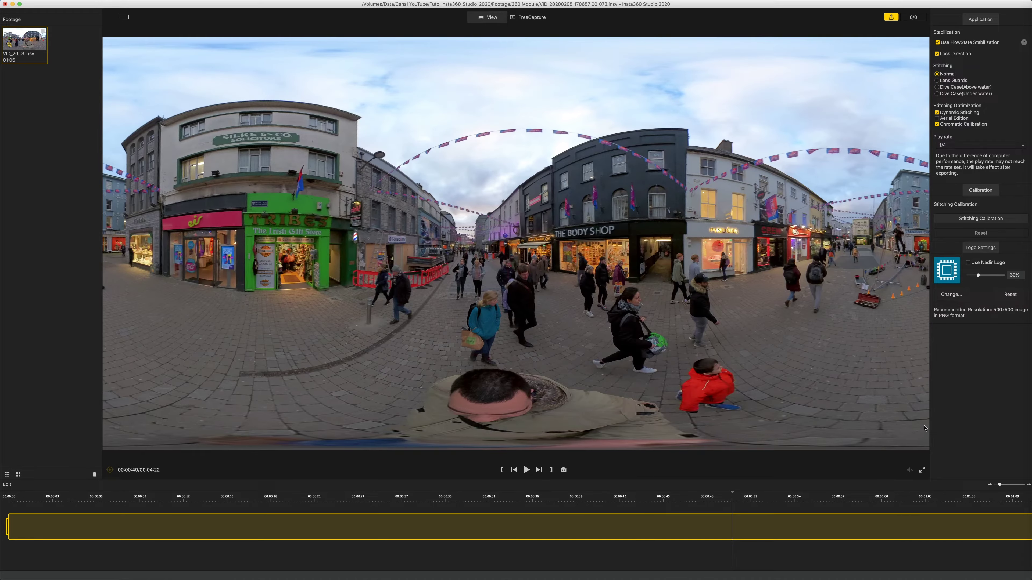
{"action": "left_click", "coordinate": [978, 149]}
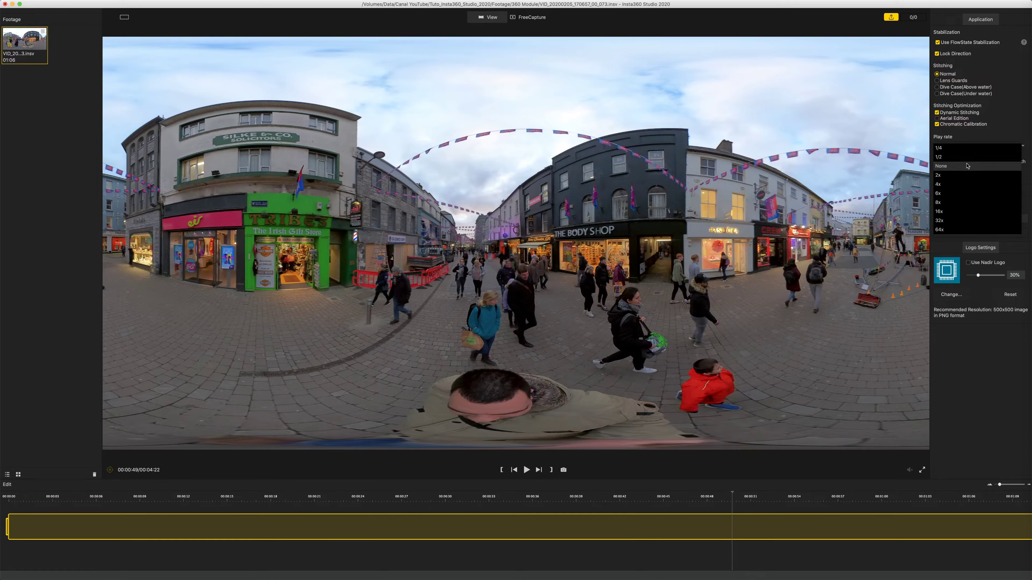
{"action": "left_click", "coordinate": [968, 167]}
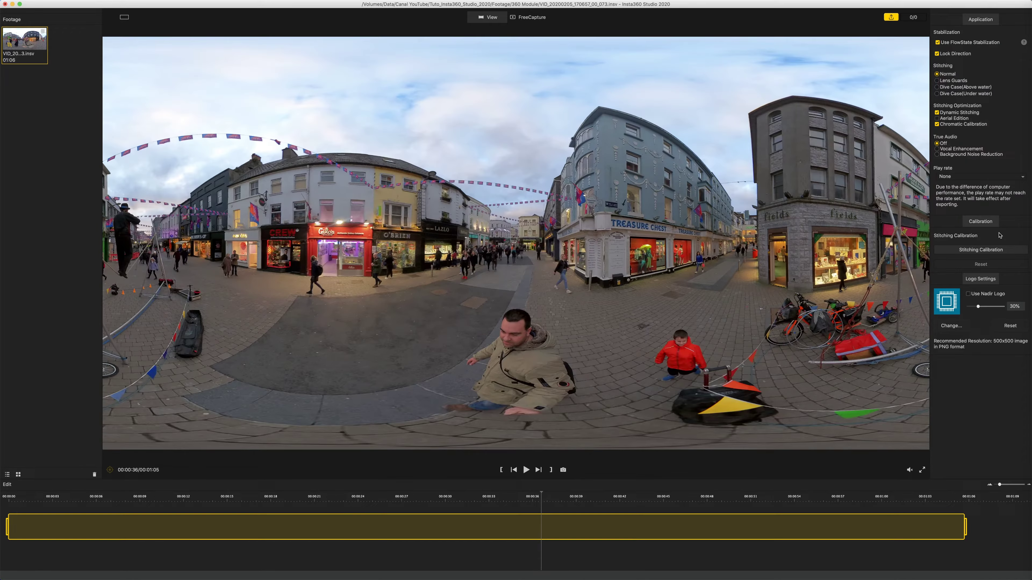
- Run Stitching Calibration on the 360 clip
{"action": "left_click", "coordinate": [960, 227]}
{"action": "left_click", "coordinate": [977, 224]}
{"action": "left_click", "coordinate": [989, 251]}
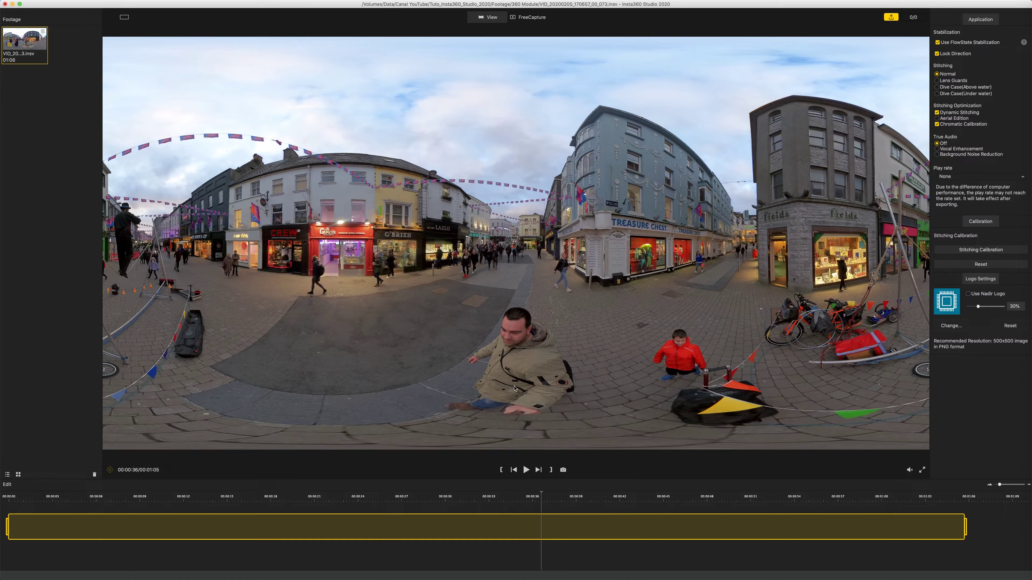
- Enable the nadir logo, set its size to 28%, and restore the default logo image
{"action": "left_click", "coordinate": [969, 294]}
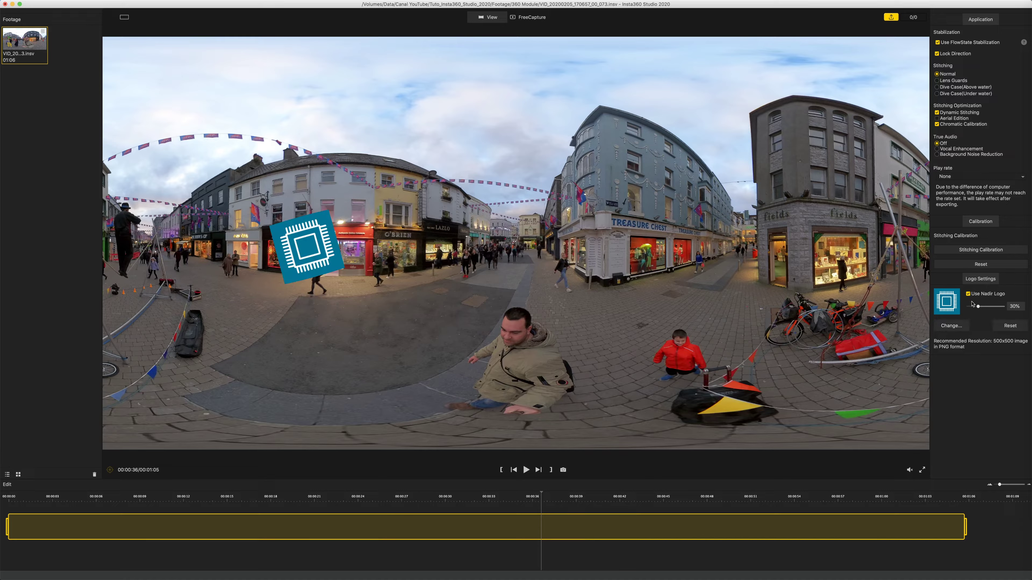
{"action": "mouse_move", "coordinate": [978, 306]}
{"action": "left_mouse_down"}
{"action": "mouse_move", "coordinate": [994, 308]}
{"action": "mouse_move", "coordinate": [977, 307]}
{"action": "left_mouse_up"}
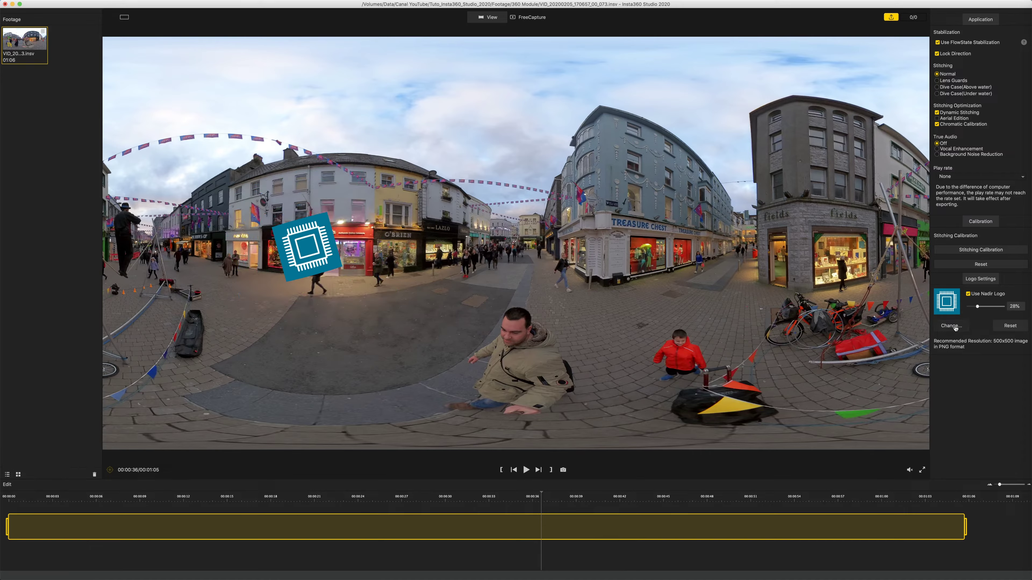
{"action": "left_click", "coordinate": [1007, 324]}
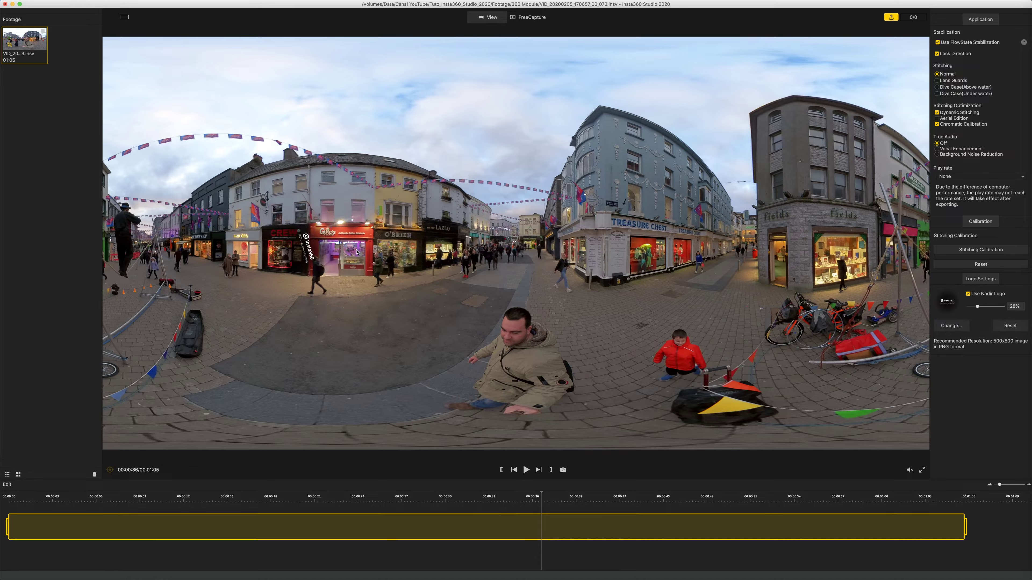
- Reduce the nadir logo size to 18% and disable the logo
{"action": "mouse_move", "coordinate": [980, 306]}
{"action": "left_mouse_down"}
{"action": "mouse_move", "coordinate": [994, 309]}
{"action": "mouse_move", "coordinate": [972, 304]}
{"action": "left_mouse_up"}
{"action": "left_click", "coordinate": [969, 294]}
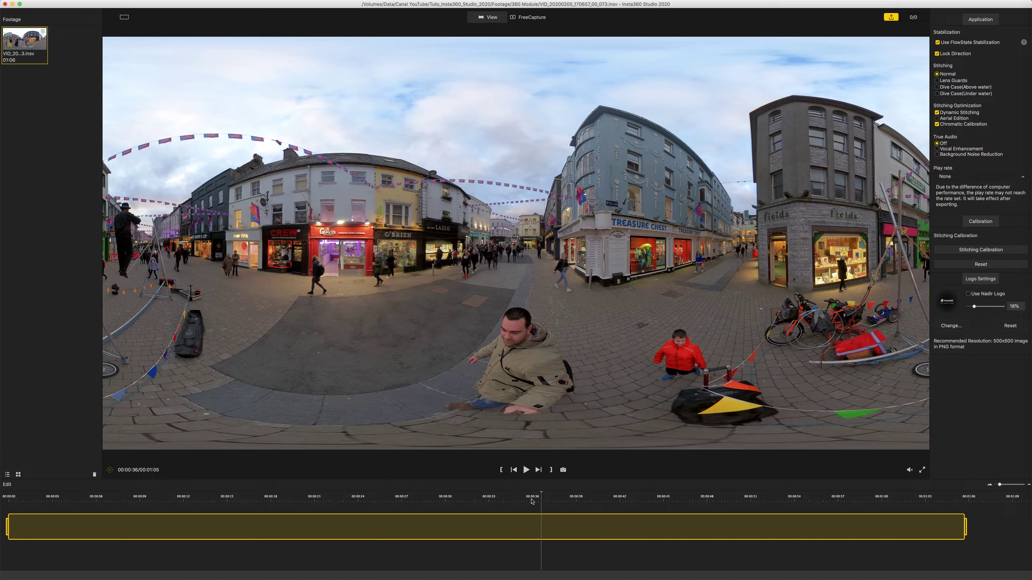
- Trim the clip on the timeline so it starts at about 31 seconds and ends at about 35 seconds
{"action": "left_click_drag", "start_coordinate": [540, 492], "coordinate": [468, 491]}
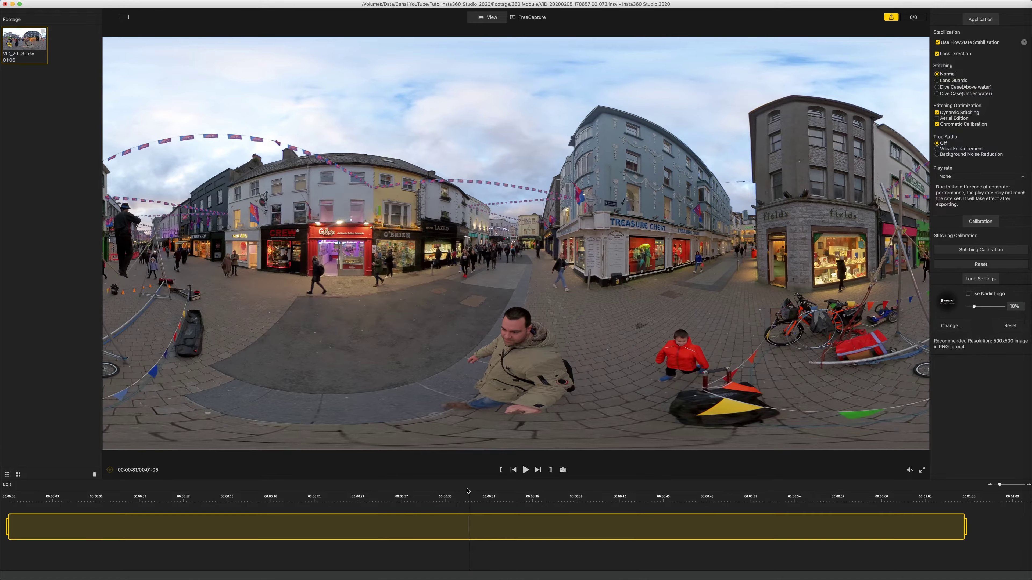
{"action": "left_click_drag", "start_coordinate": [965, 528], "coordinate": [522, 532]}
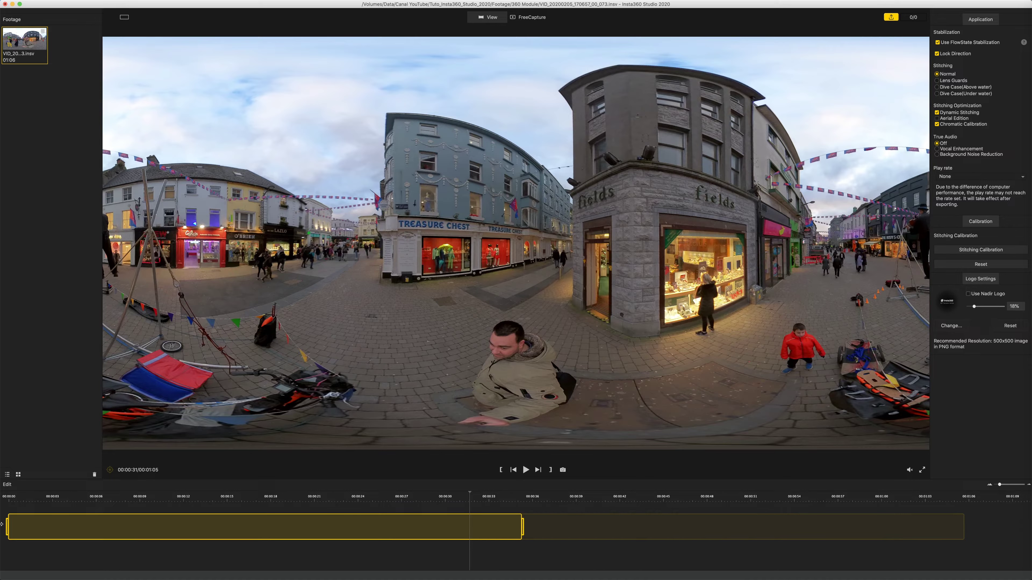
{"action": "left_click_drag", "start_coordinate": [5, 526], "coordinate": [485, 528]}
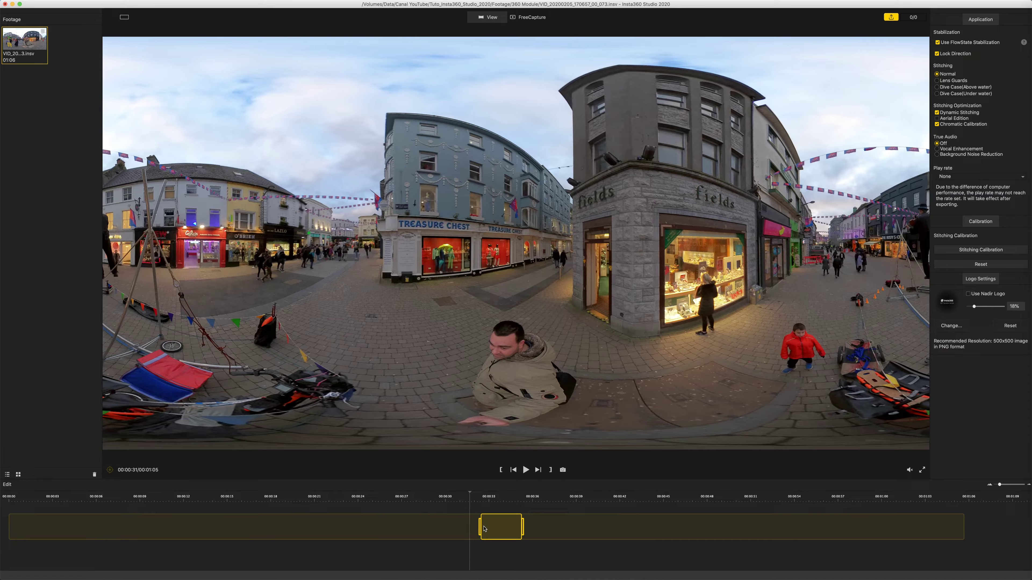
{"action": "left_click_drag", "start_coordinate": [470, 495], "coordinate": [461, 494]}
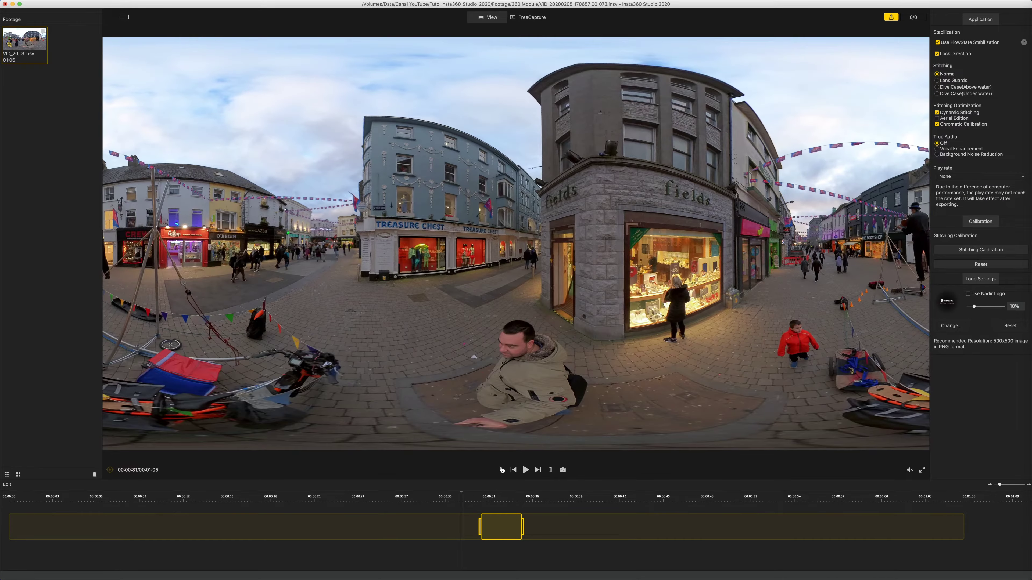
{"action": "left_click", "coordinate": [502, 470]}
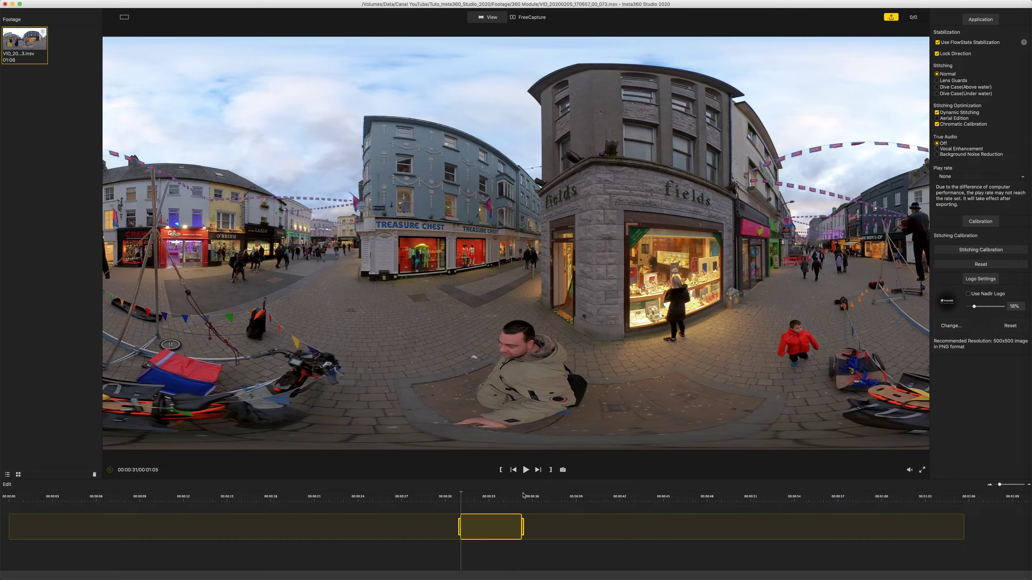
- Start saving a screenshot of the current frame and cancel it
{"action": "left_click", "coordinate": [564, 470]}
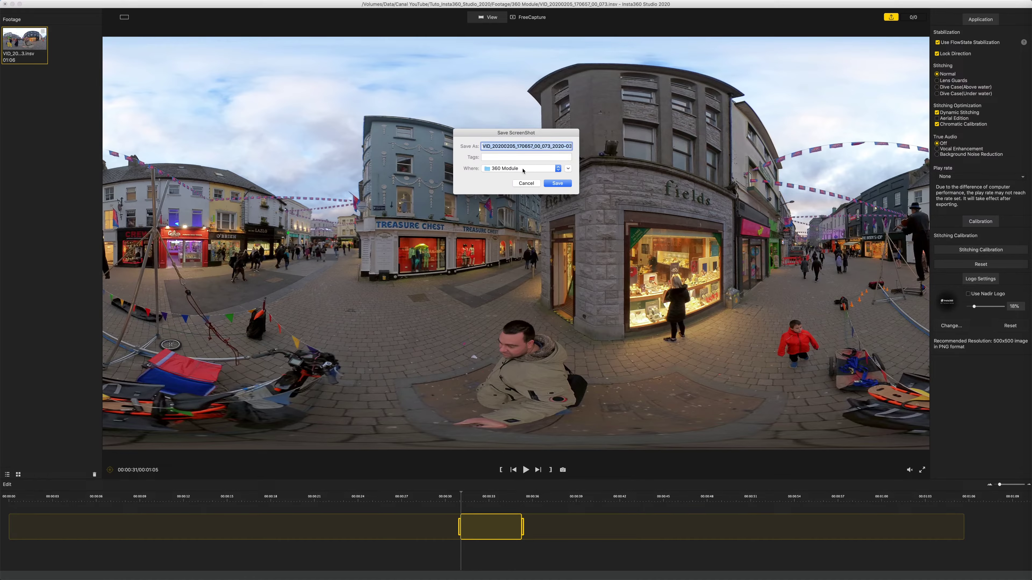
{"action": "left_click", "coordinate": [534, 185]}
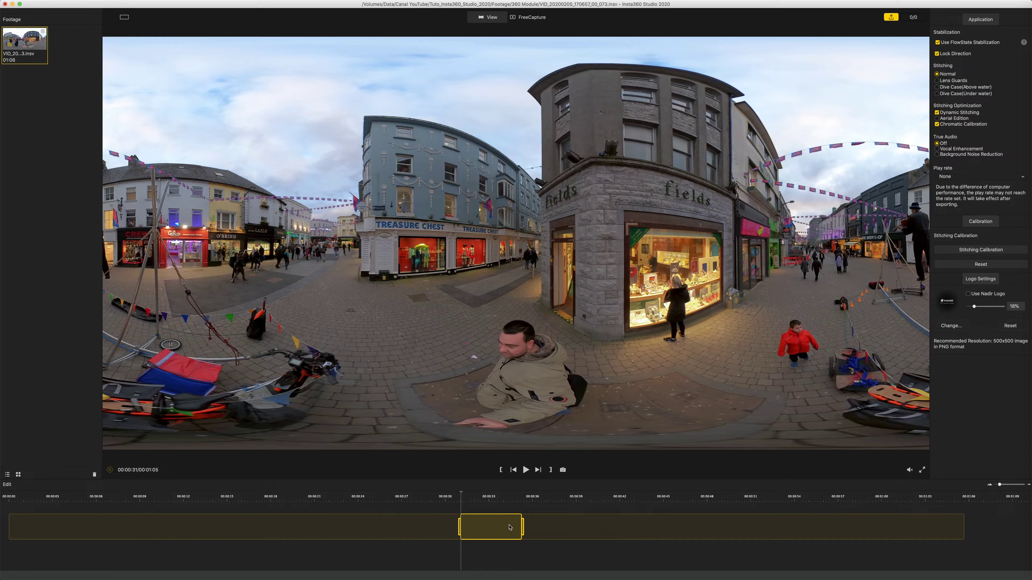
- Shorten the trimmed clip so that it ends at about 33 seconds
{"action": "left_click_drag", "start_coordinate": [522, 520], "coordinate": [488, 523]}
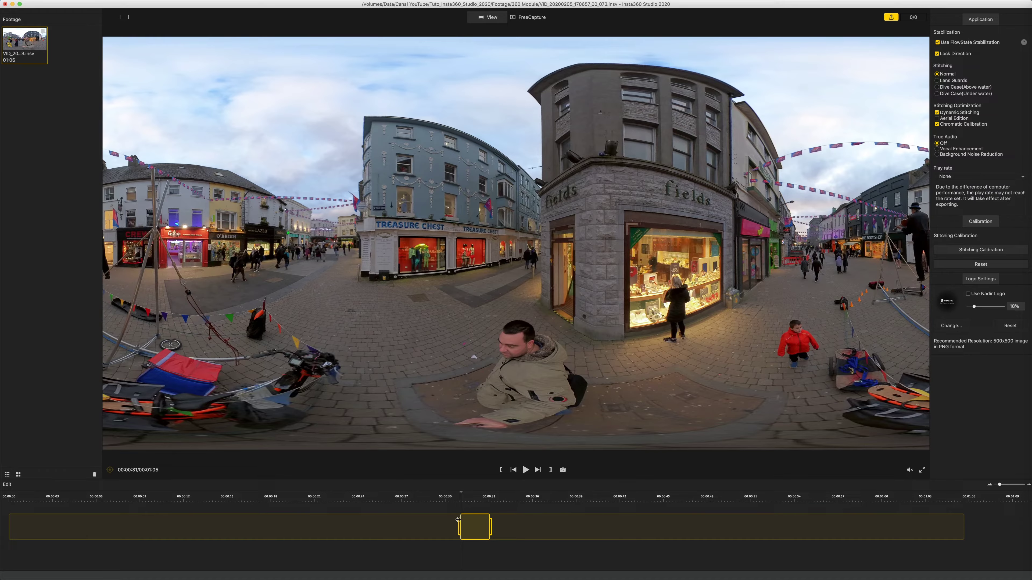
{"action": "left_click", "coordinate": [468, 526]}
{"action": "left_click", "coordinate": [471, 526]}
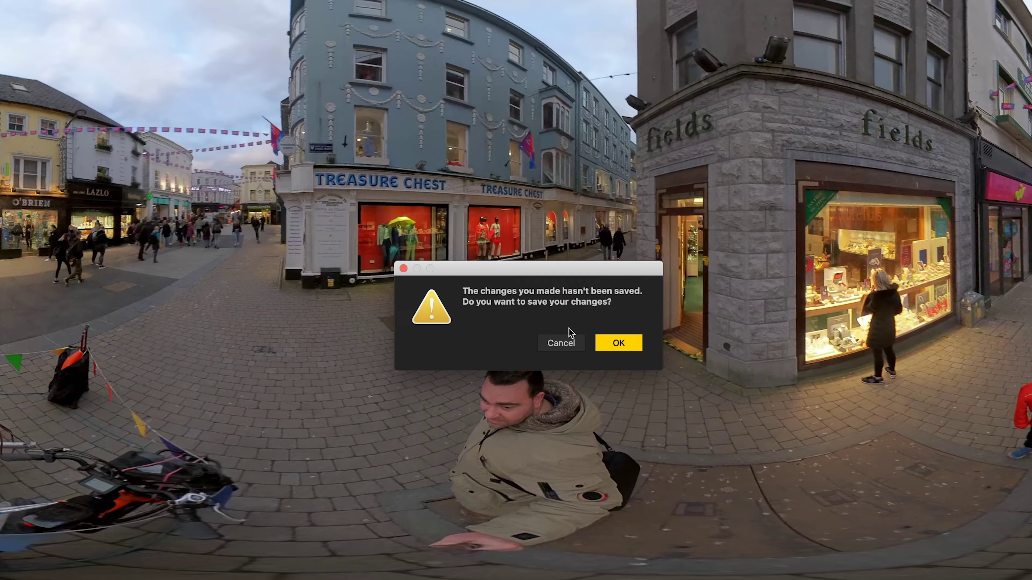
- Save the pending changes and set the video export to H.265 encoding at a 200 Mbps bitrate
{"action": "left_click", "coordinate": [625, 345]}
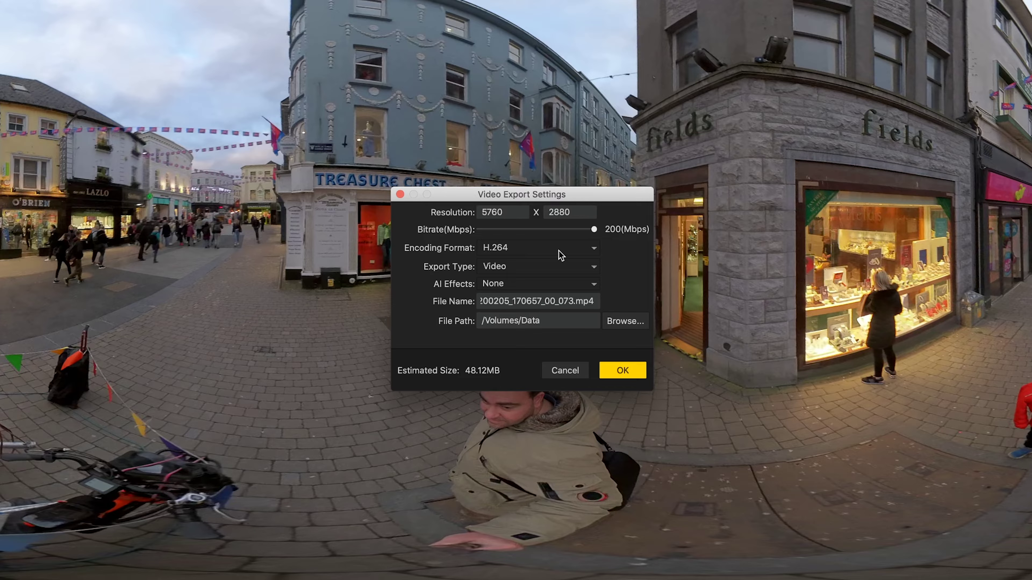
{"action": "left_click", "coordinate": [593, 252]}
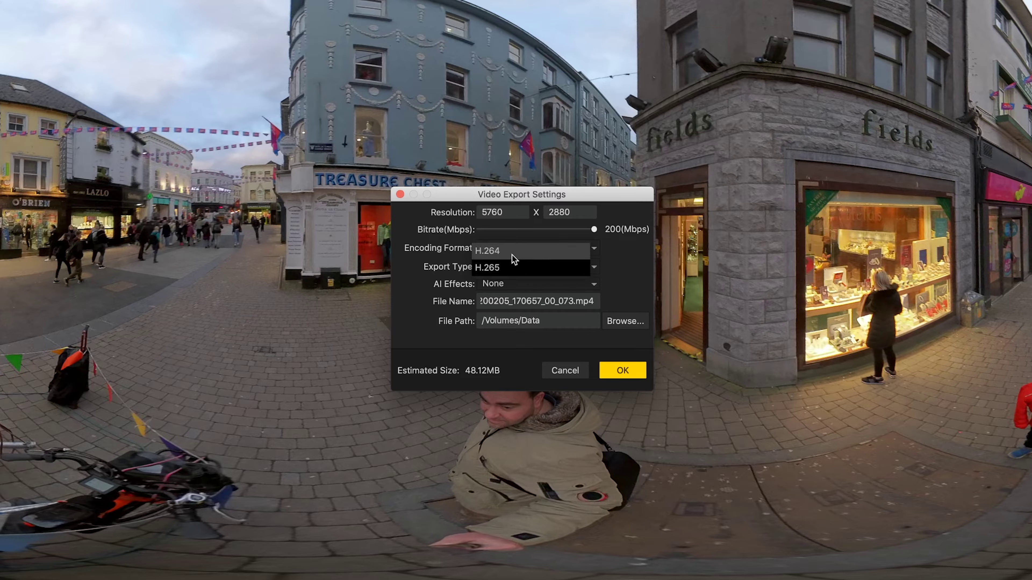
{"action": "left_click", "coordinate": [513, 269]}
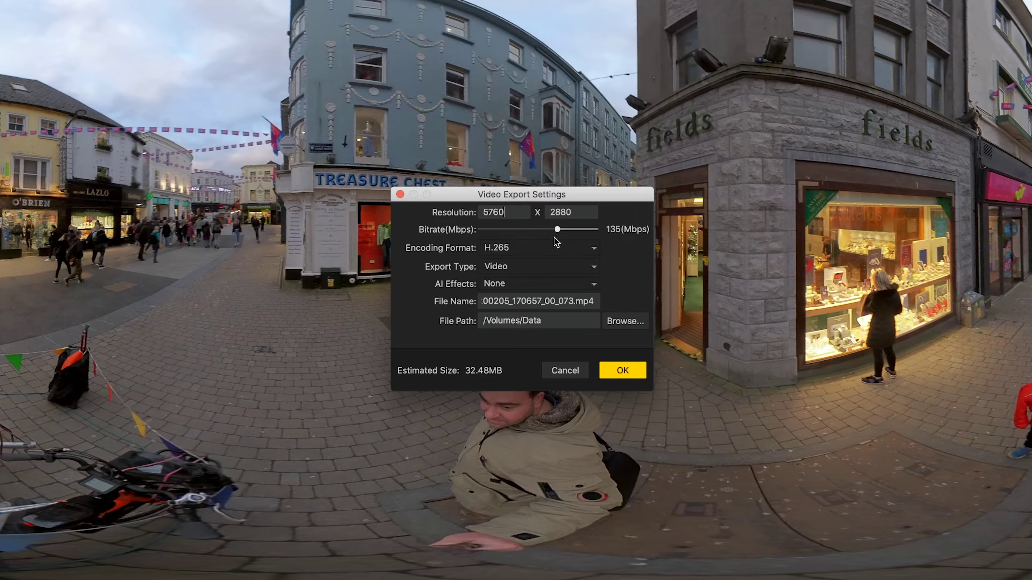
{"action": "left_click_drag", "start_coordinate": [557, 230], "coordinate": [696, 242]}
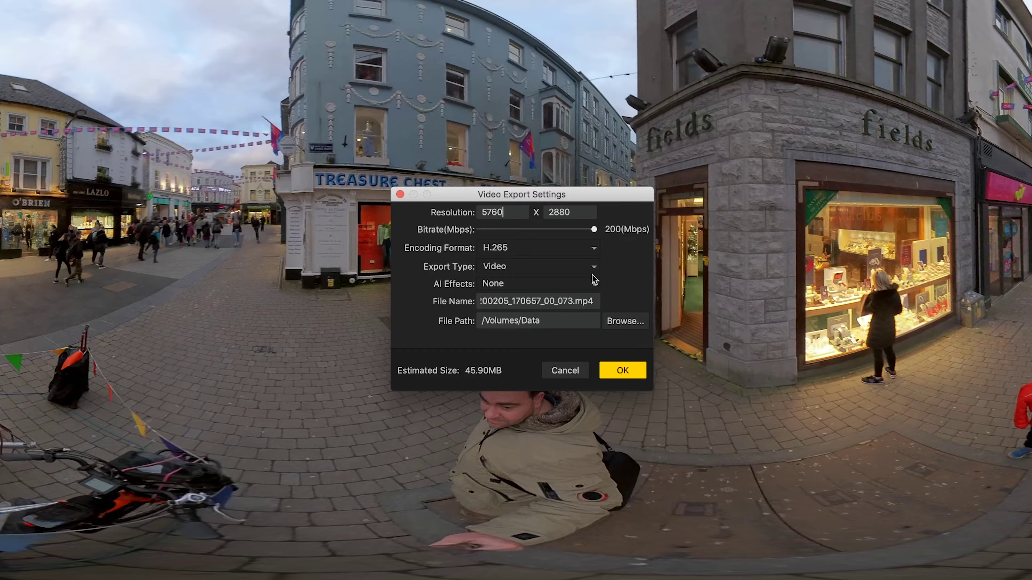
- Try the Remove Grain(Night) AI effect for the export and set AI Effects back to None
{"action": "left_click", "coordinate": [593, 284]}
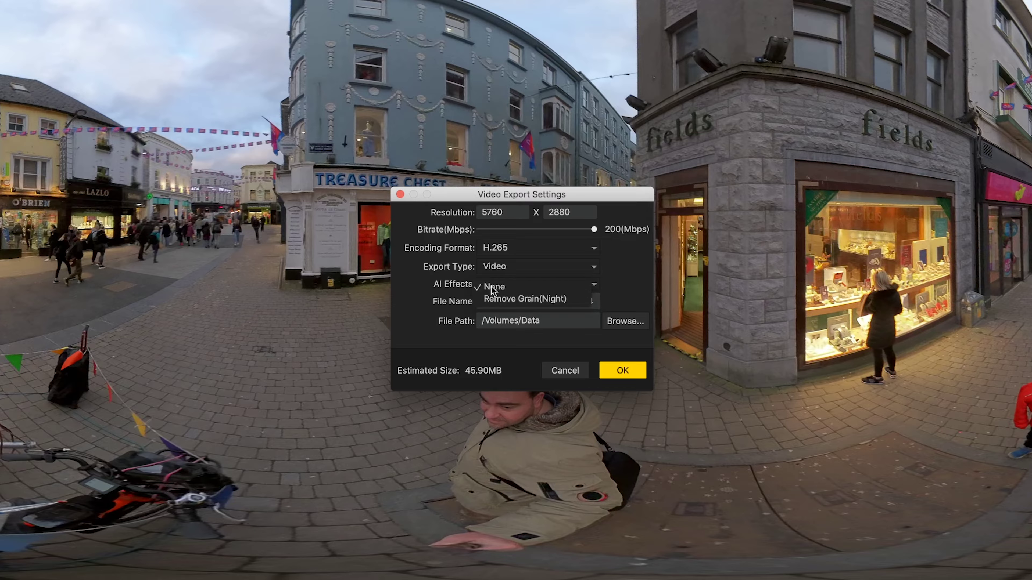
{"action": "left_click", "coordinate": [545, 300]}
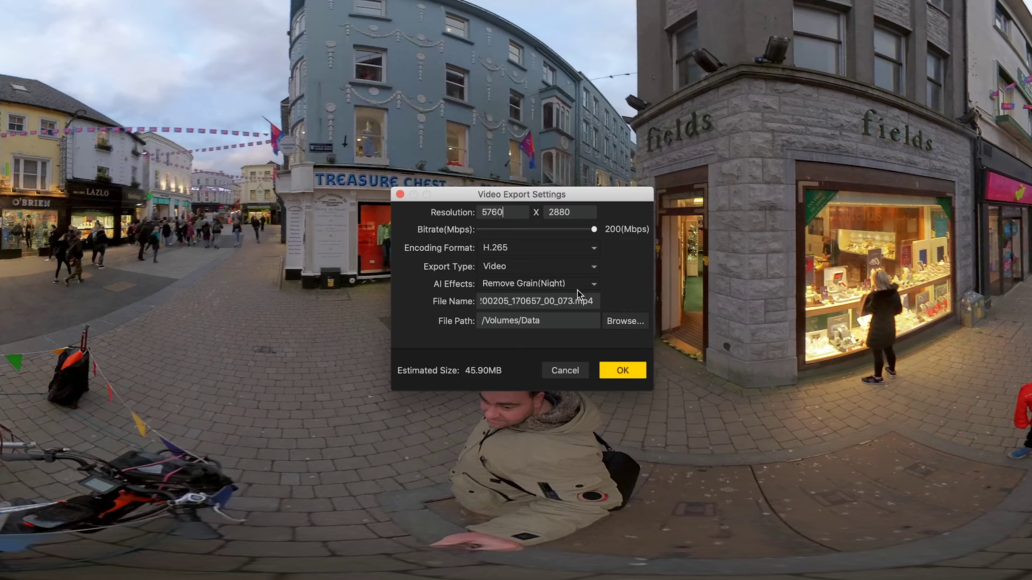
{"action": "left_click", "coordinate": [593, 285]}
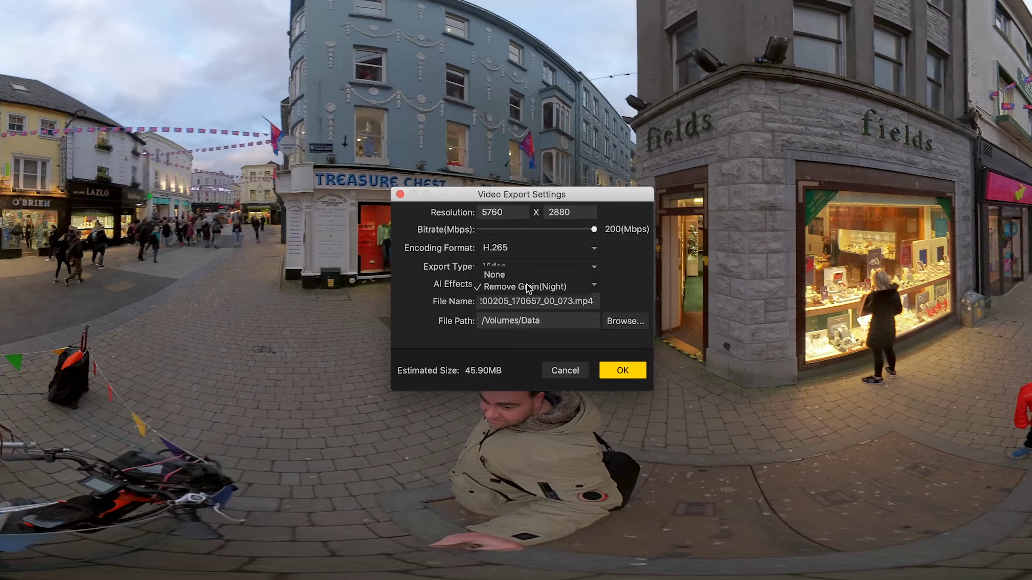
{"action": "left_click", "coordinate": [520, 276]}
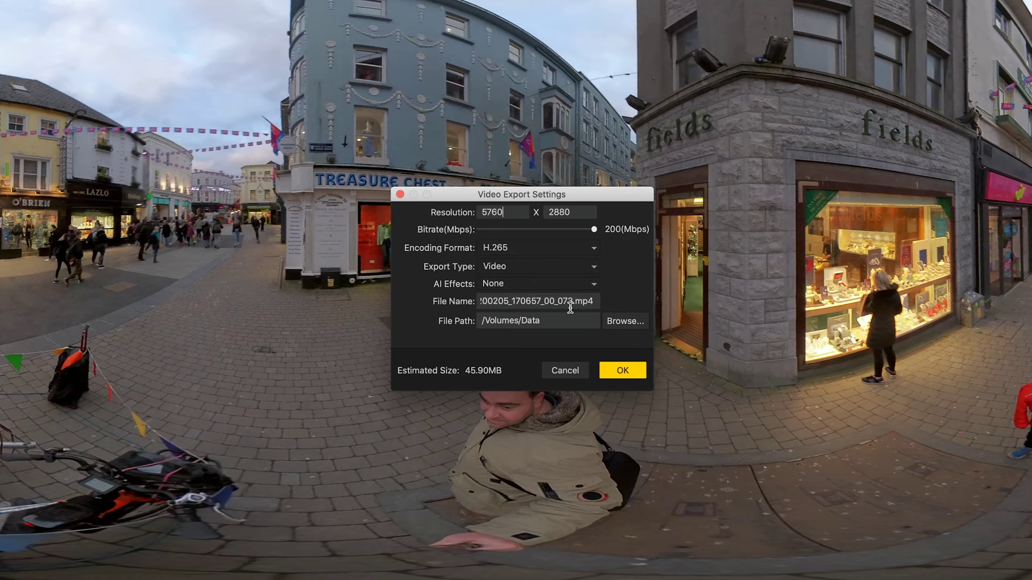
- Export the trimmed video as test.mp4 into the 360 Module folder
{"action": "left_click_drag", "start_coordinate": [569, 301], "coordinate": [451, 301]}
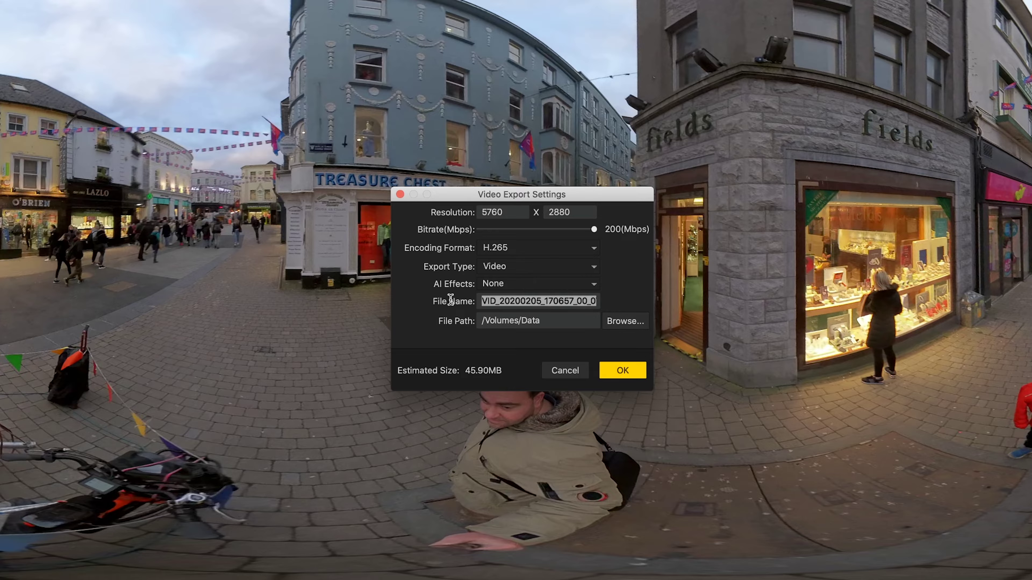
{"action": "type", "text": "test.mp4"}
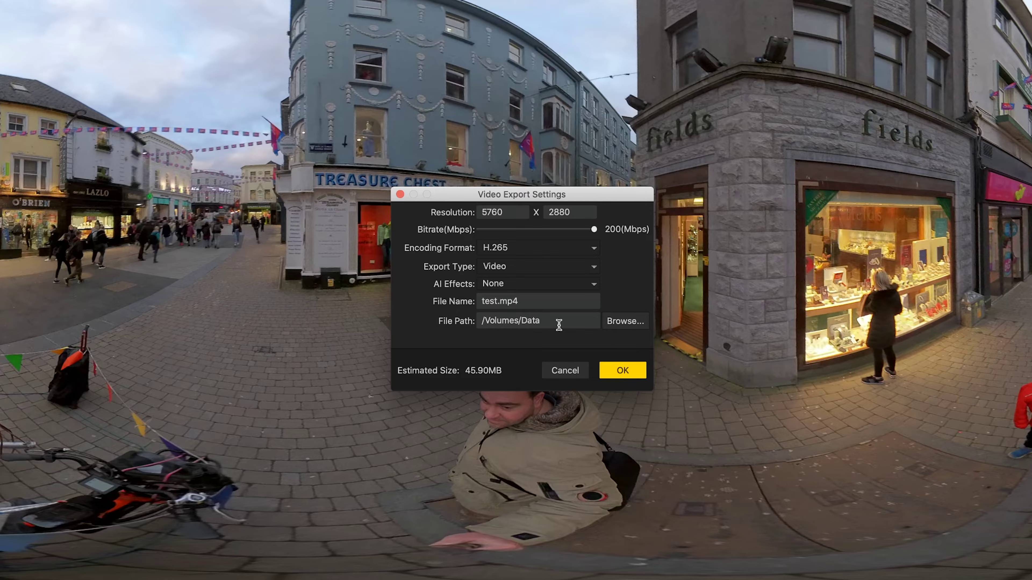
{"action": "left_click", "coordinate": [608, 325]}
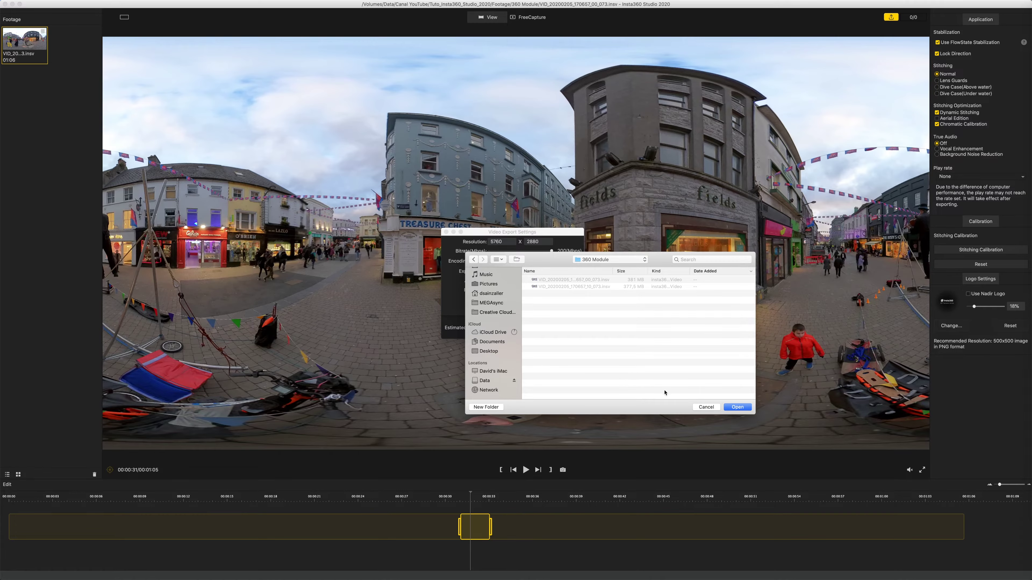
{"action": "left_click", "coordinate": [729, 409]}
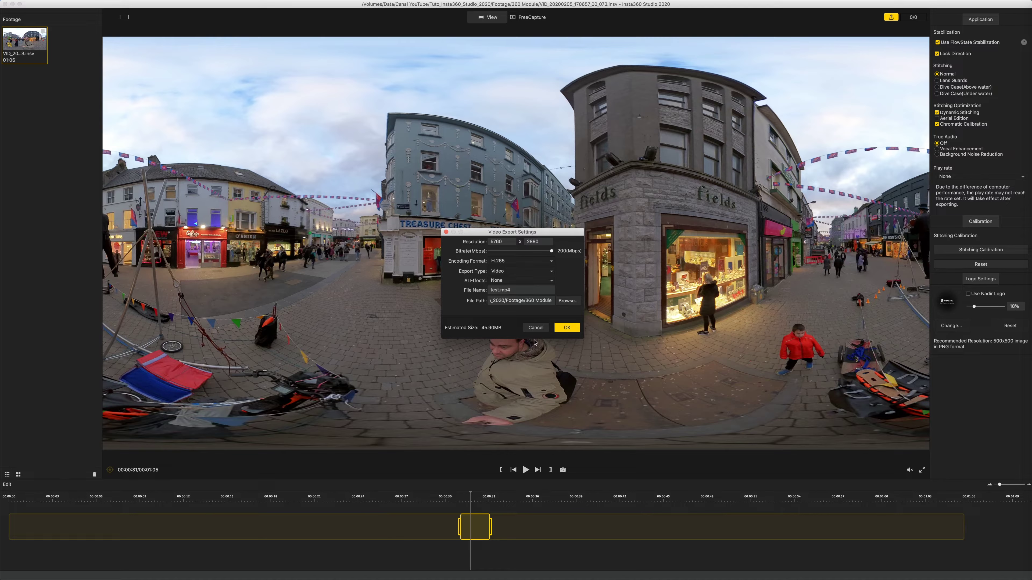
{"action": "left_click", "coordinate": [565, 330]}
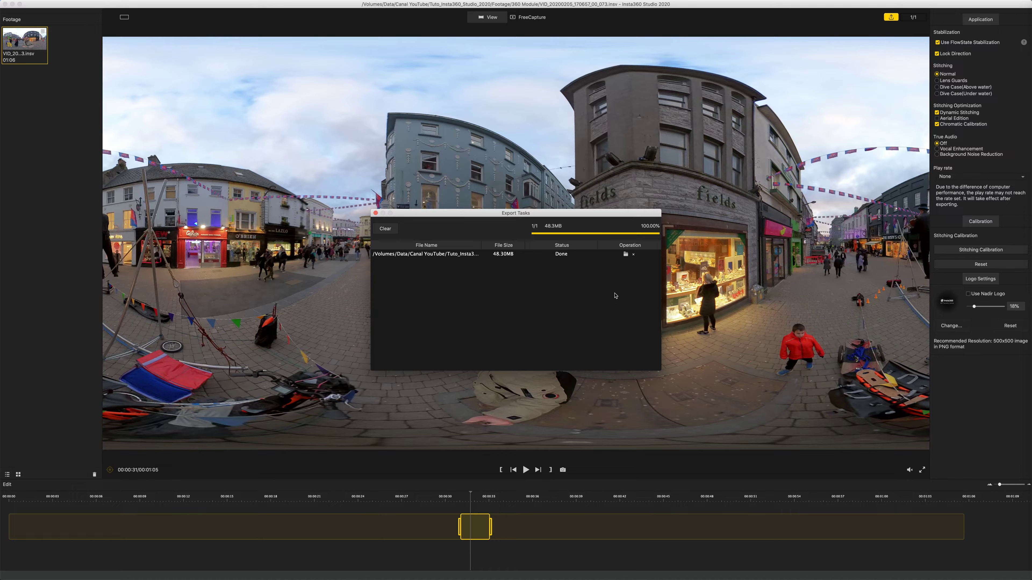
- Open the exported test.mp4 from its folder, play it in QuickTime Player and quit the player
{"action": "left_click", "coordinate": [626, 255]}
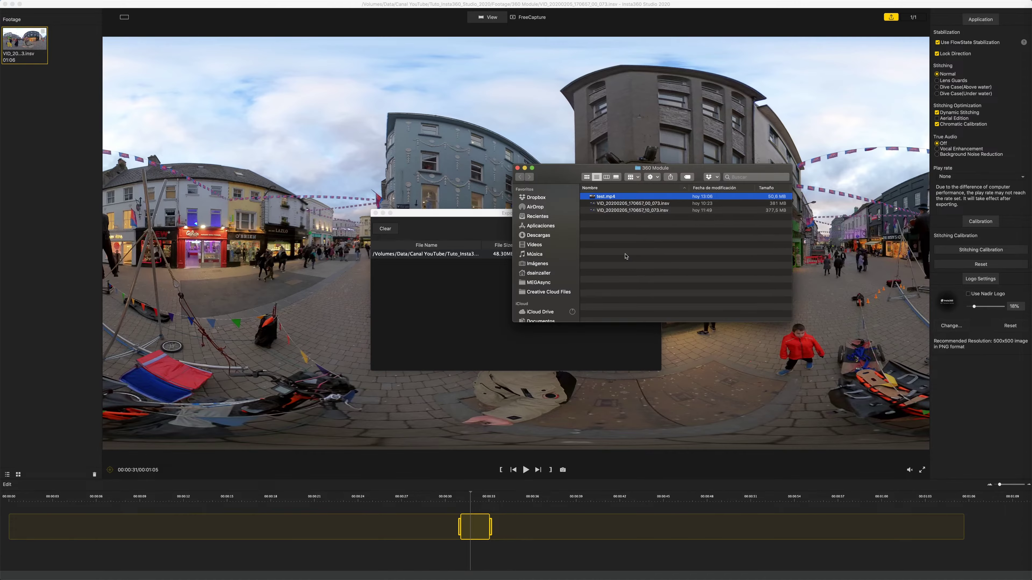
{"action": "double_click", "coordinate": [613, 198]}
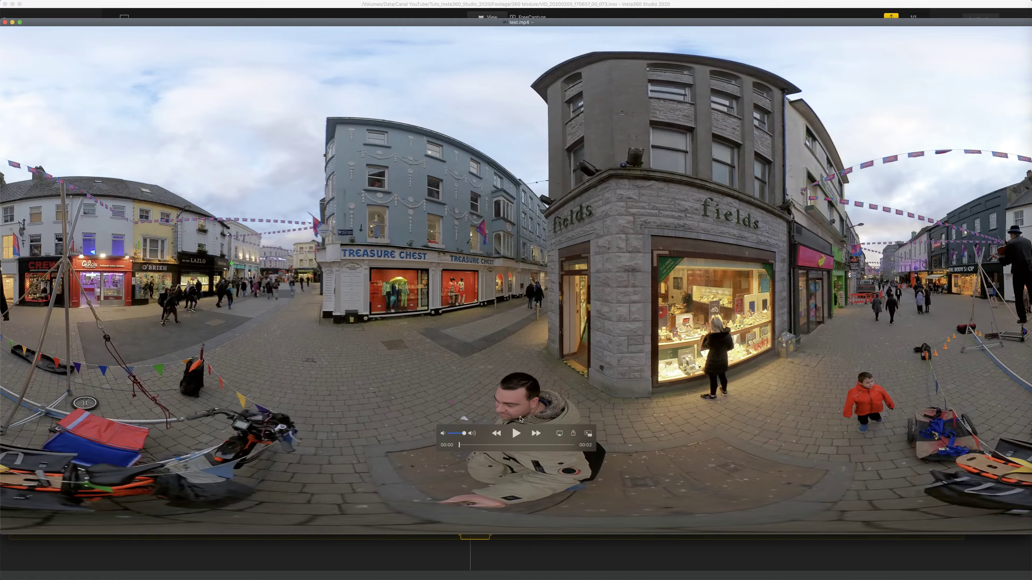
{"action": "left_click", "coordinate": [515, 436]}
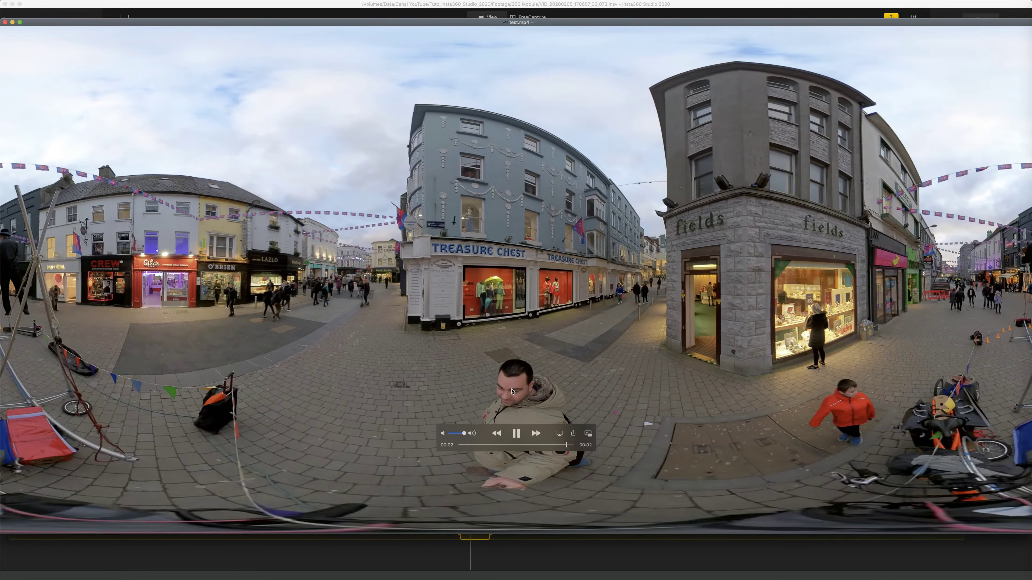
{"action": "left_click", "coordinate": [45, 2]}
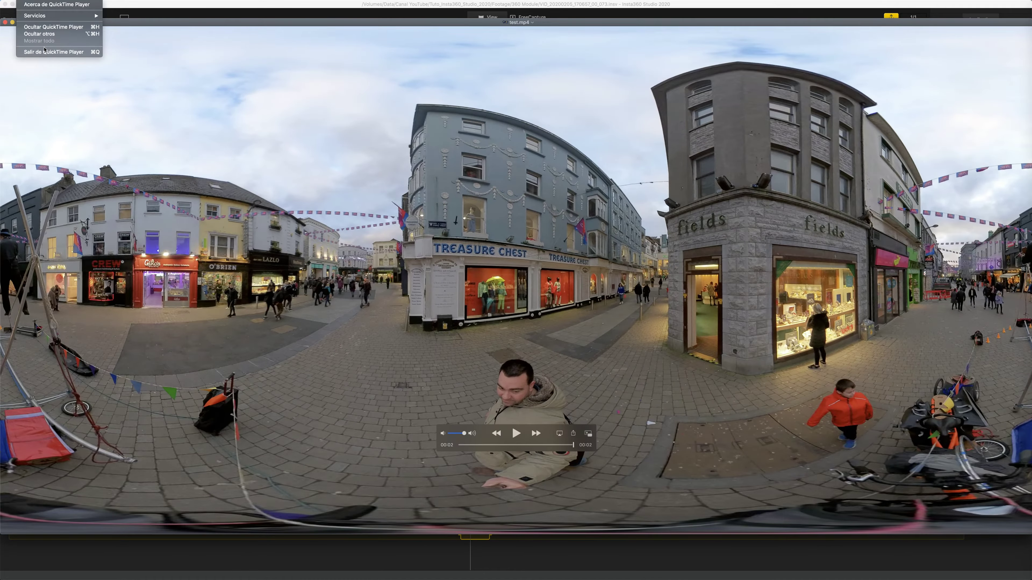
{"action": "left_click", "coordinate": [49, 51]}
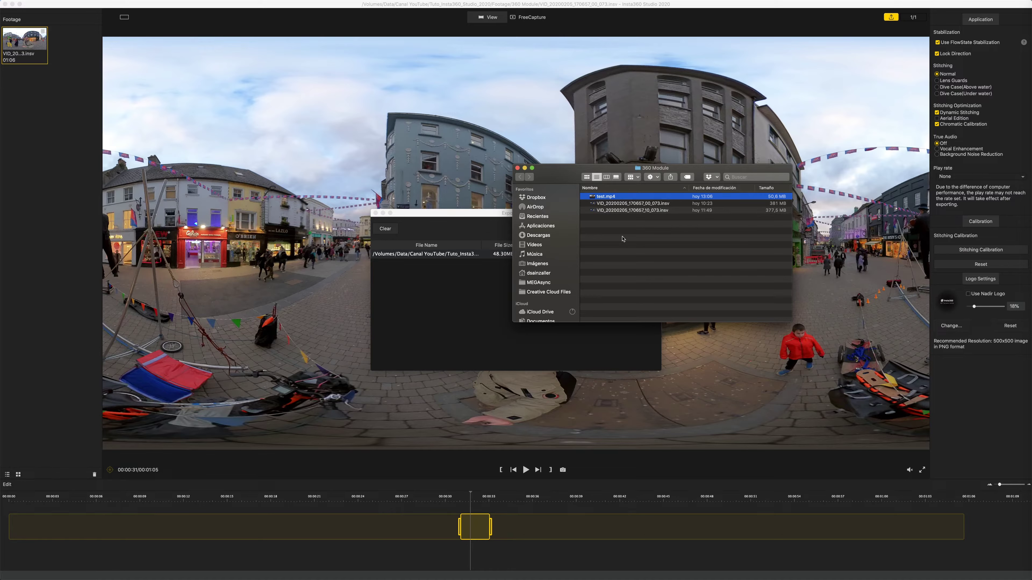
- Open test.mp4 in VLC and look around the 360 scene, zooming the view out
{"action": "left_click", "coordinate": [614, 198]}
{"action": "right_click", "coordinate": [615, 198]}
{"action": "mouse_move", "coordinate": [706, 207]}
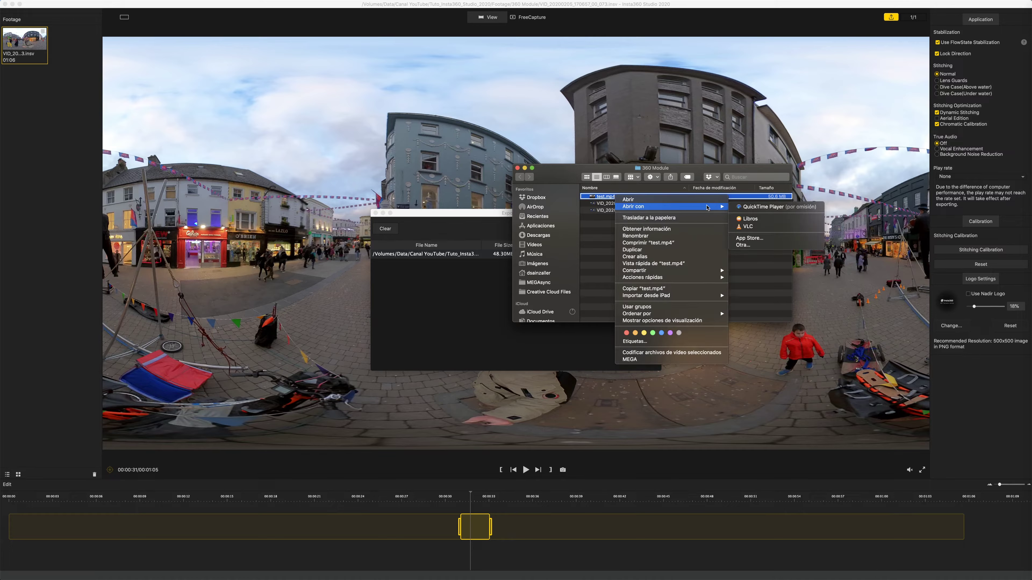
{"action": "left_click", "coordinate": [751, 229]}
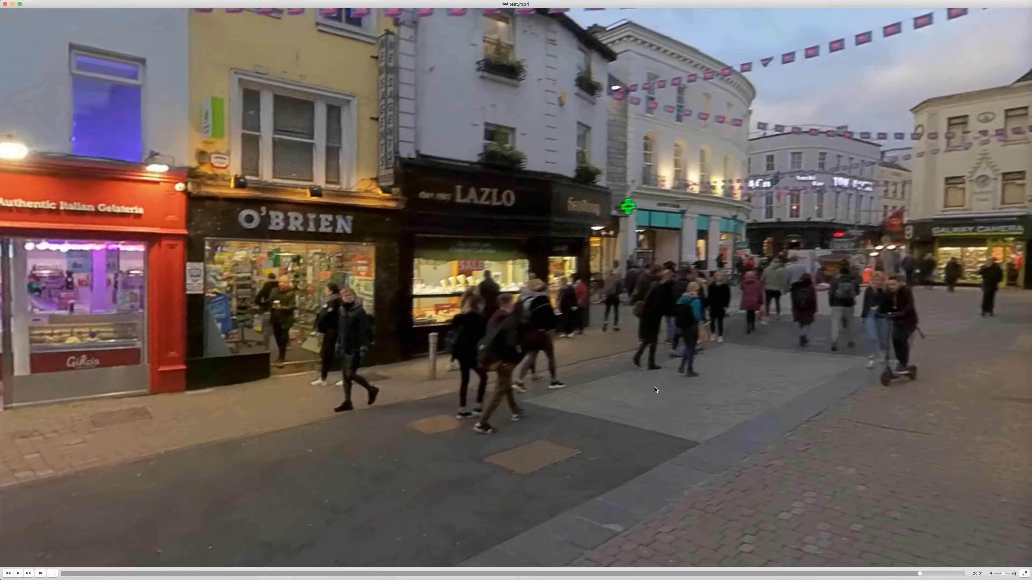
{"action": "left_click_drag", "start_coordinate": [655, 389], "coordinate": [716, 440]}
{"action": "scroll", "coordinate": [627, 180], "scroll_direction": "down", "scroll_amount": 10}
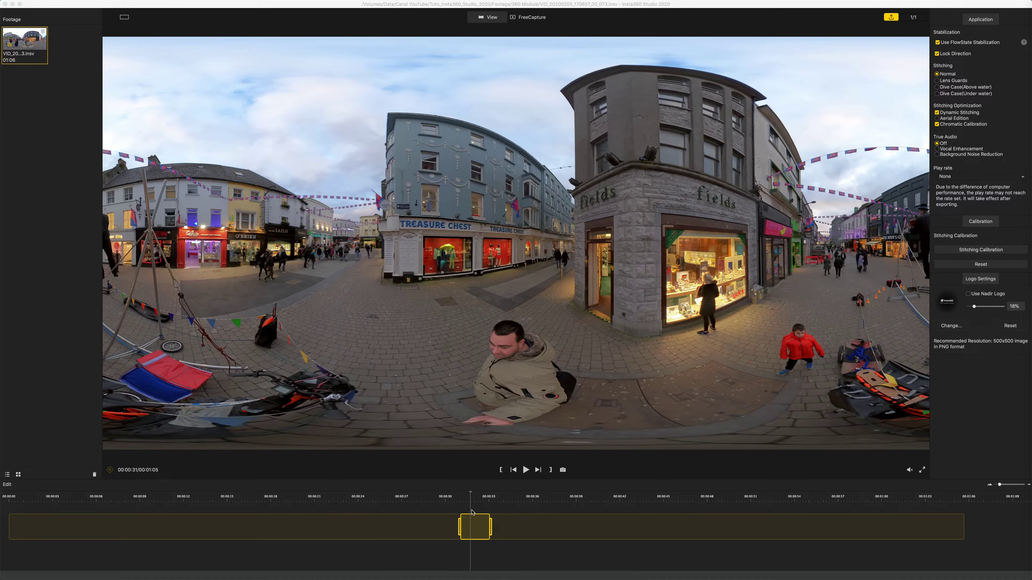
- Preview the trimmed section at about 32 seconds, and open the footage's auto-framed clips with playback paused
{"action": "left_click", "coordinate": [488, 508]}
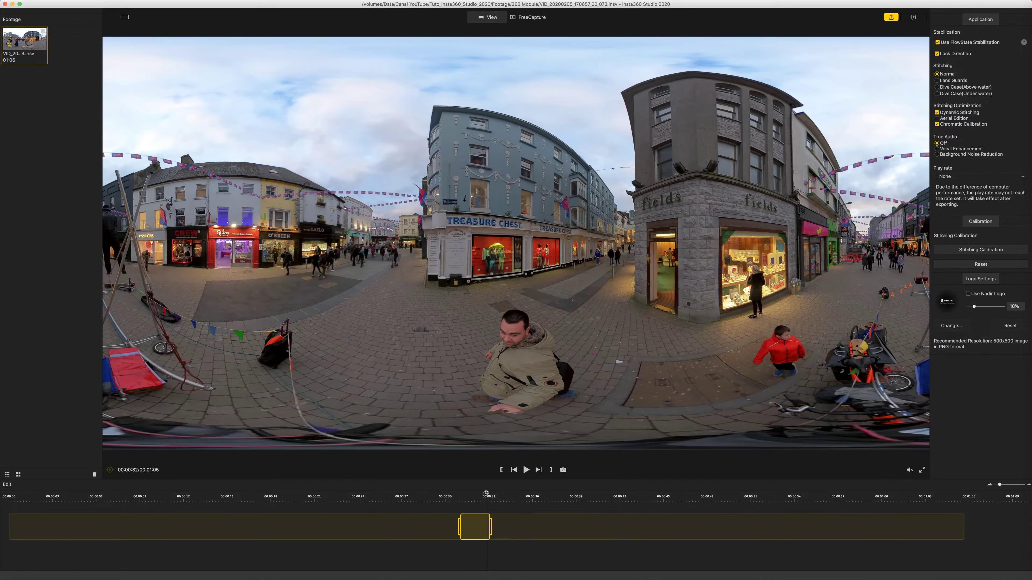
{"action": "left_click_drag", "start_coordinate": [486, 497], "coordinate": [480, 497]}
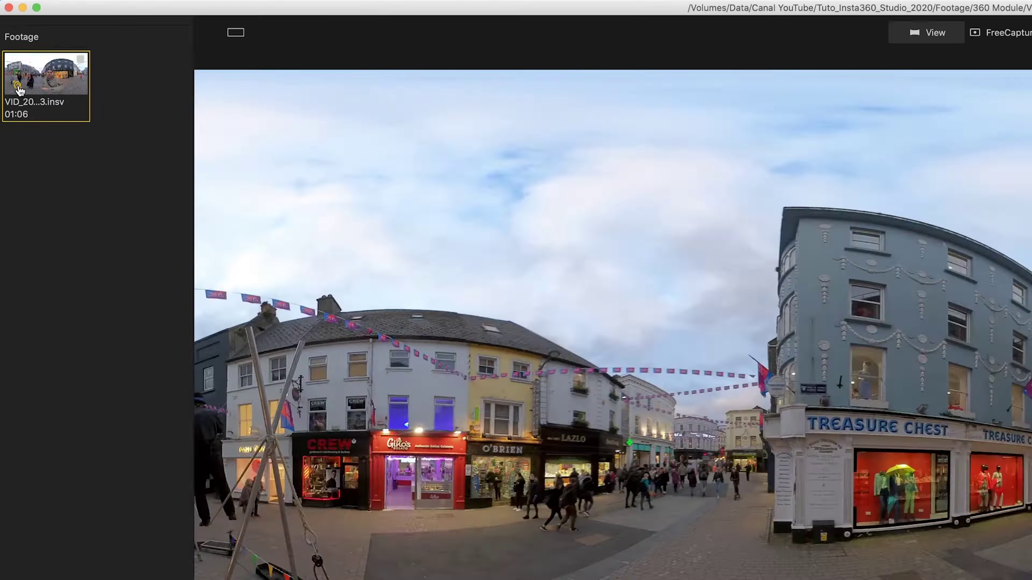
{"action": "double_click", "coordinate": [42, 173]}
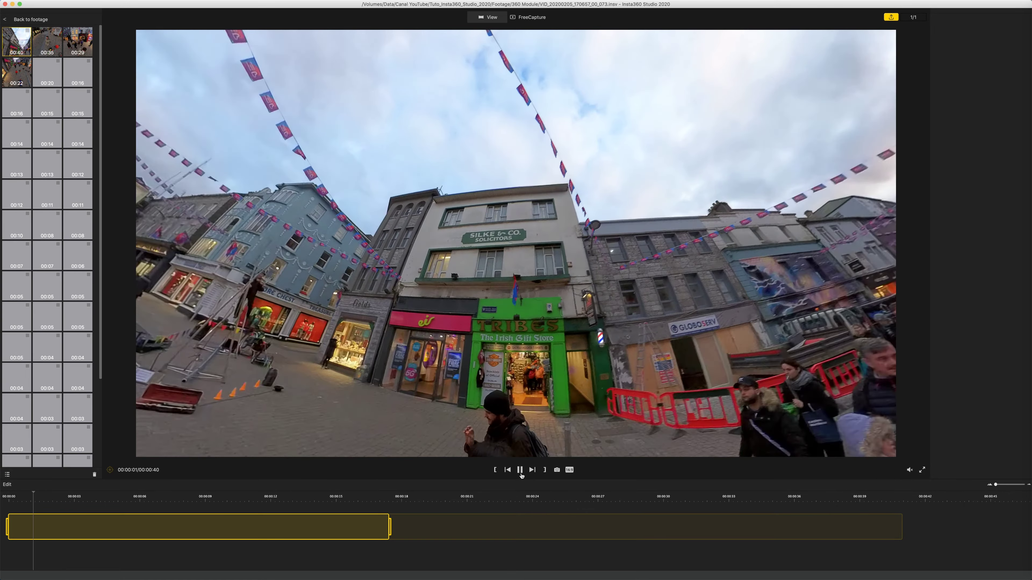
{"action": "left_click", "coordinate": [520, 472]}
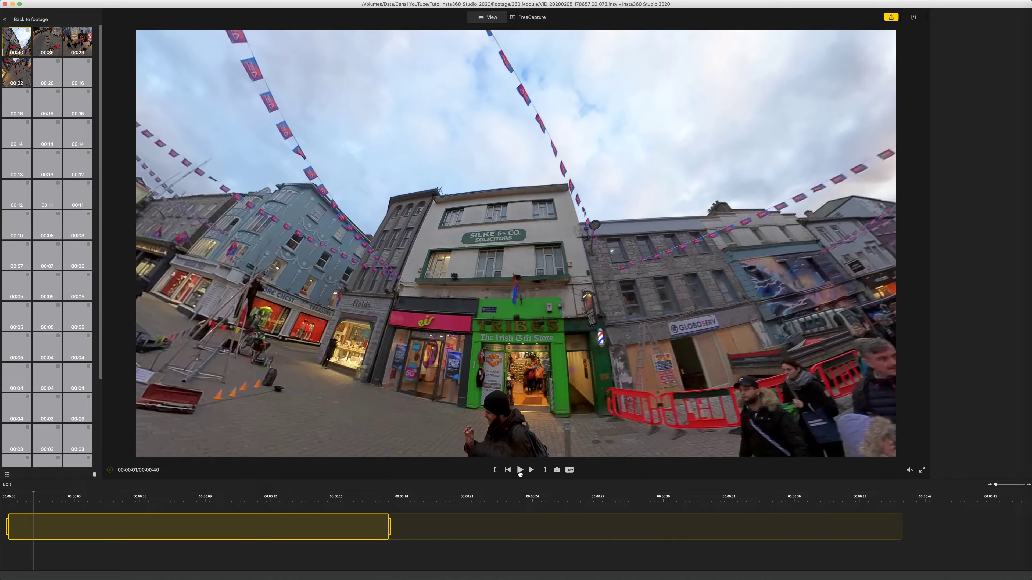
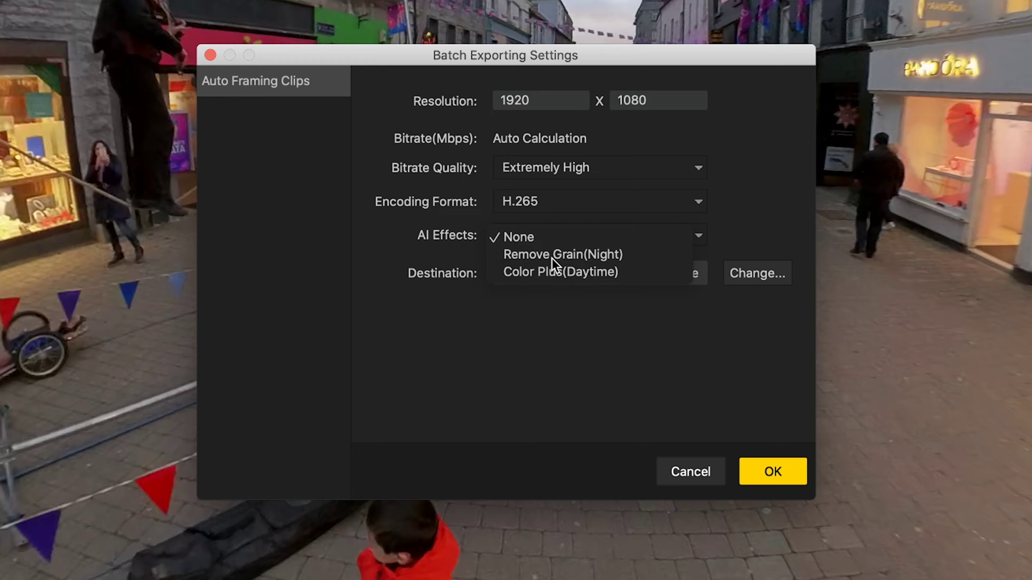
- Try the Remove Grain(Night) effect in the batch export settings for the auto-framed clips and cancel the export
{"action": "left_click", "coordinate": [579, 257]}
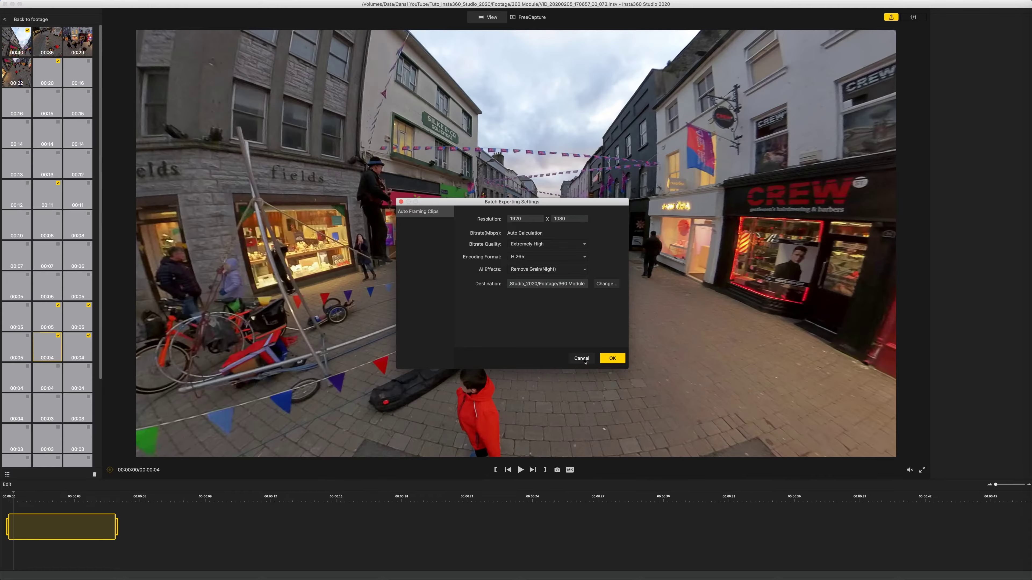
{"action": "left_click", "coordinate": [582, 358]}
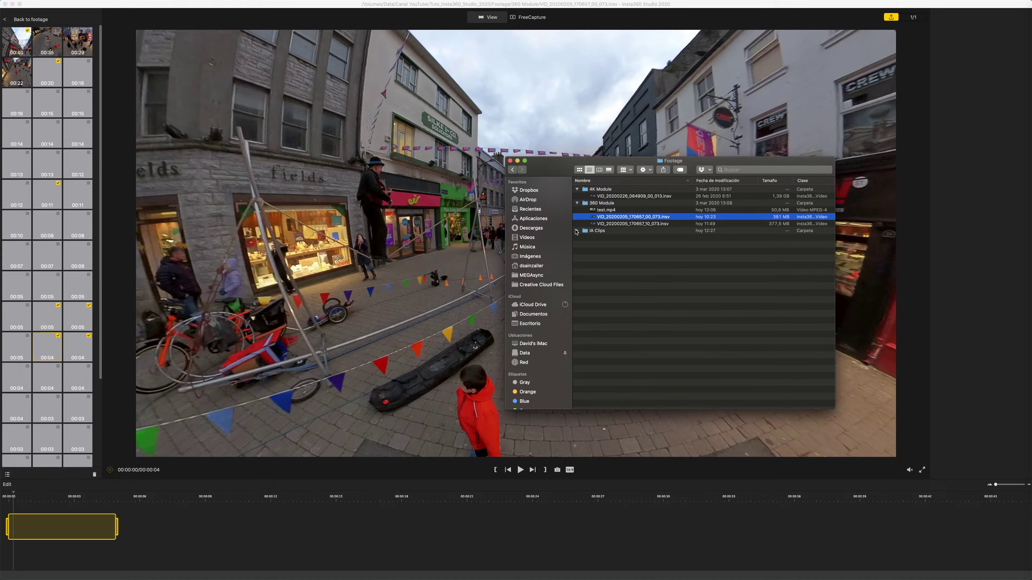
- Expand the IA Clips folder, preview the first exported clip in the player and switch back to Insta360 Studio
{"action": "left_click", "coordinate": [577, 231]}
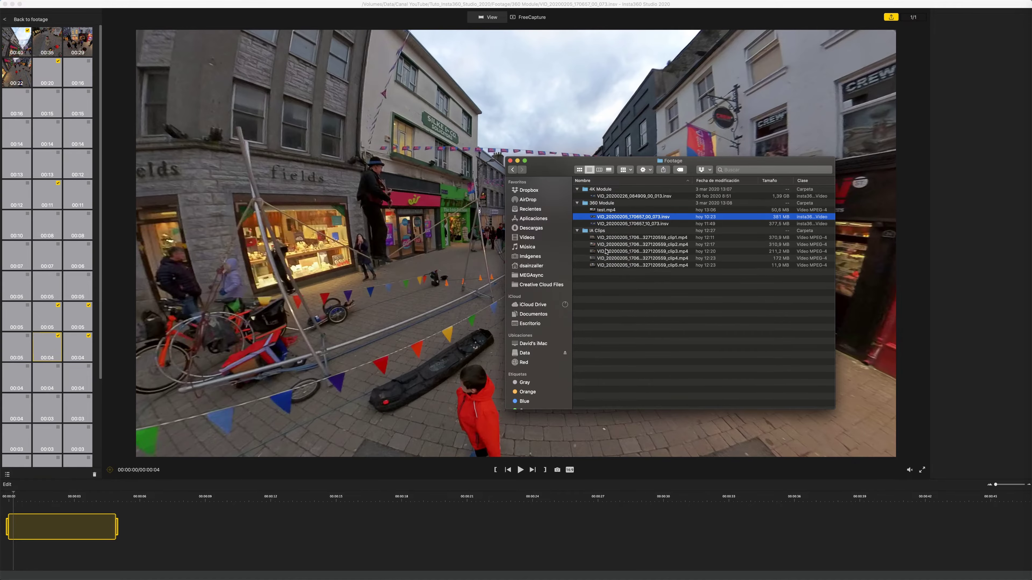
{"action": "double_click", "coordinate": [649, 238]}
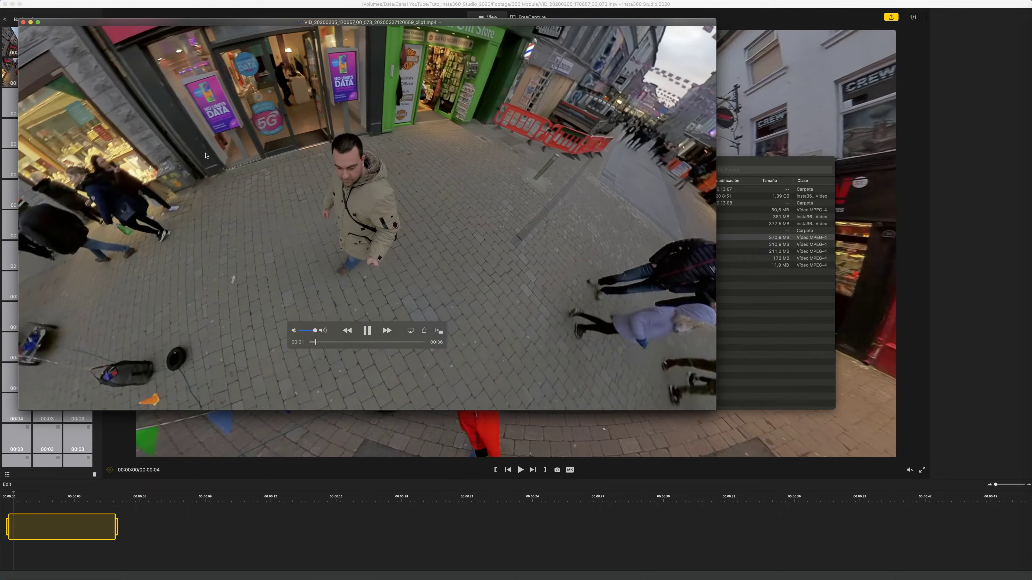
{"action": "left_click", "coordinate": [25, 22]}
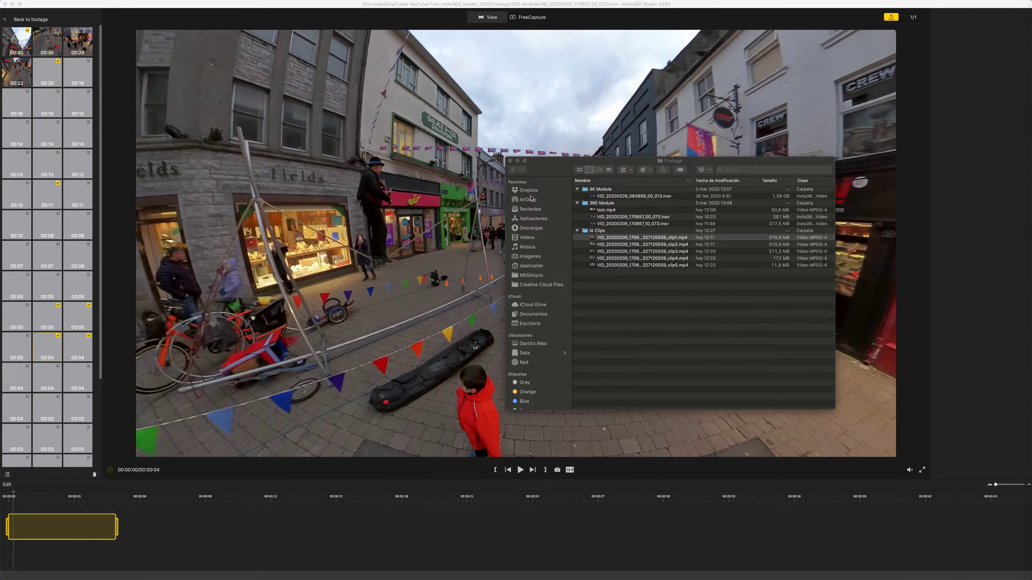
{"action": "left_click", "coordinate": [411, 127]}
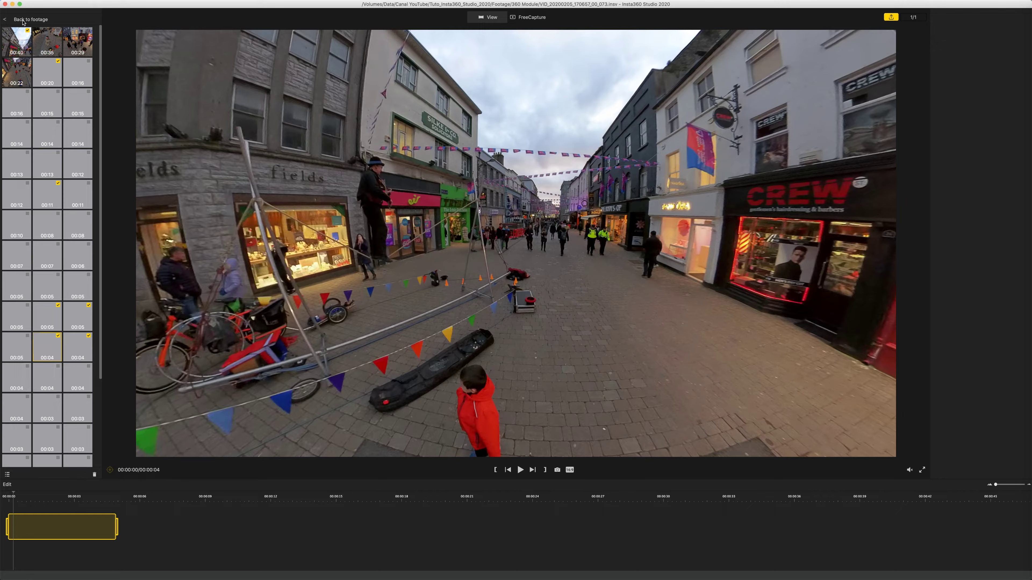
- Return to the full footage with playback paused, and switch to FreeCapture with the view aimed at the Crew and O'Brien shopfronts
{"action": "left_click", "coordinate": [6, 20]}
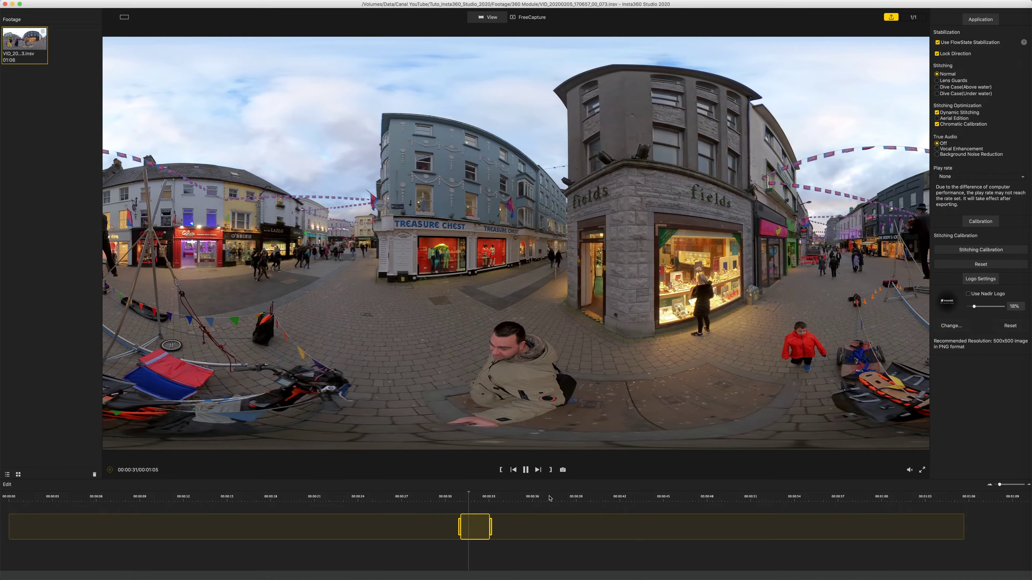
{"action": "left_click", "coordinate": [526, 471]}
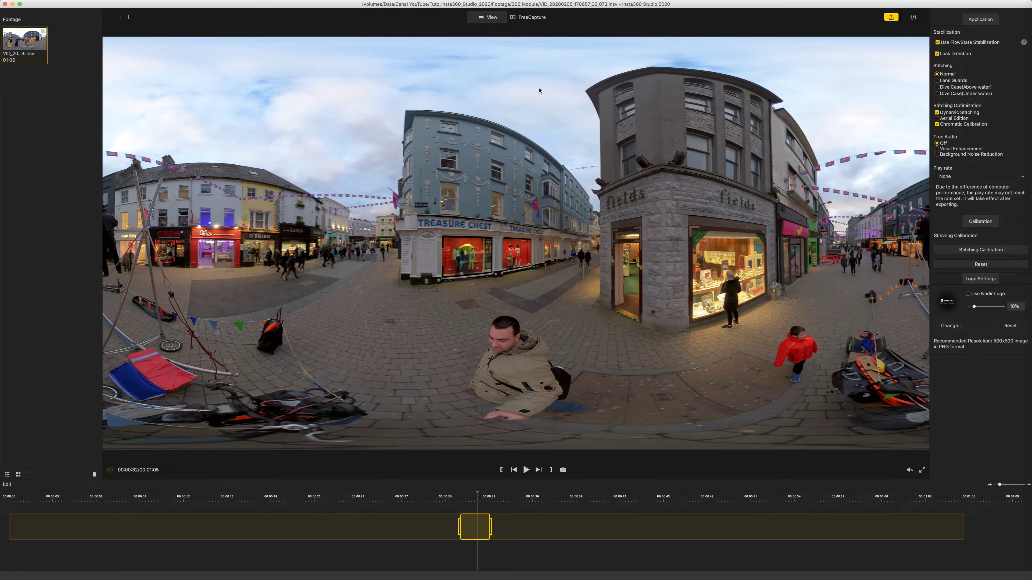
{"action": "left_click", "coordinate": [525, 21]}
{"action": "left_click_drag", "start_coordinate": [592, 317], "coordinate": [591, 345]}
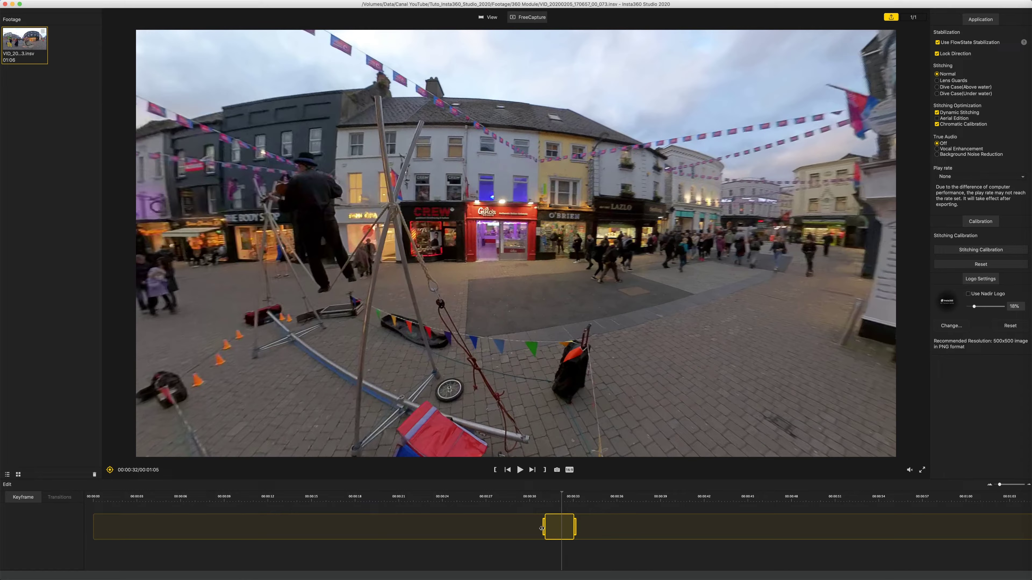
- Extend the trimmed section so it runs from about 27 to 35 seconds
{"action": "left_click_drag", "start_coordinate": [541, 528], "coordinate": [491, 529]}
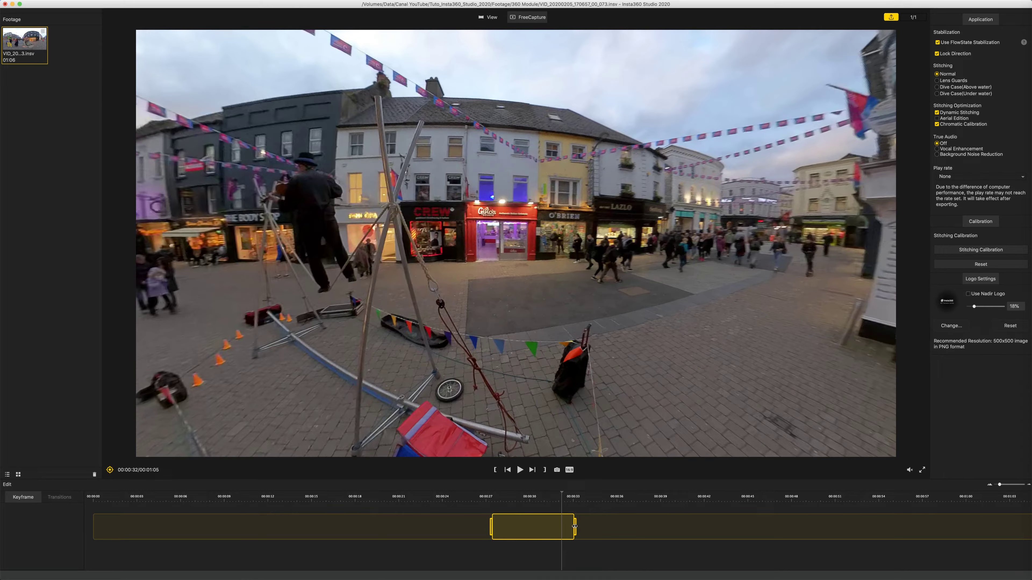
{"action": "left_click_drag", "start_coordinate": [575, 527], "coordinate": [611, 526]}
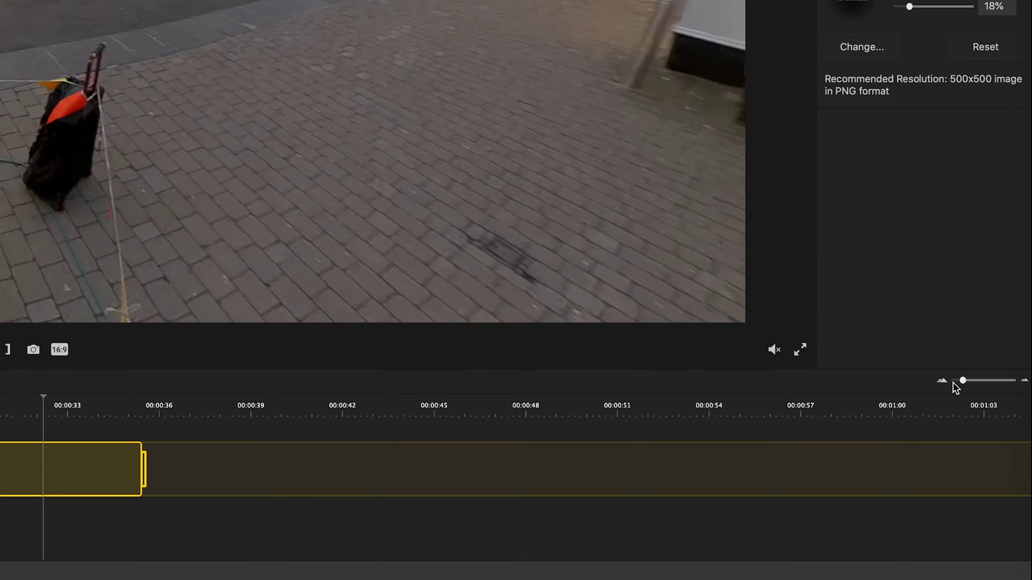
{"action": "mouse_move", "coordinate": [963, 382]}
{"action": "left_mouse_down"}
{"action": "mouse_move", "coordinate": [980, 382]}
{"action": "mouse_move", "coordinate": [962, 382]}
{"action": "left_mouse_up"}
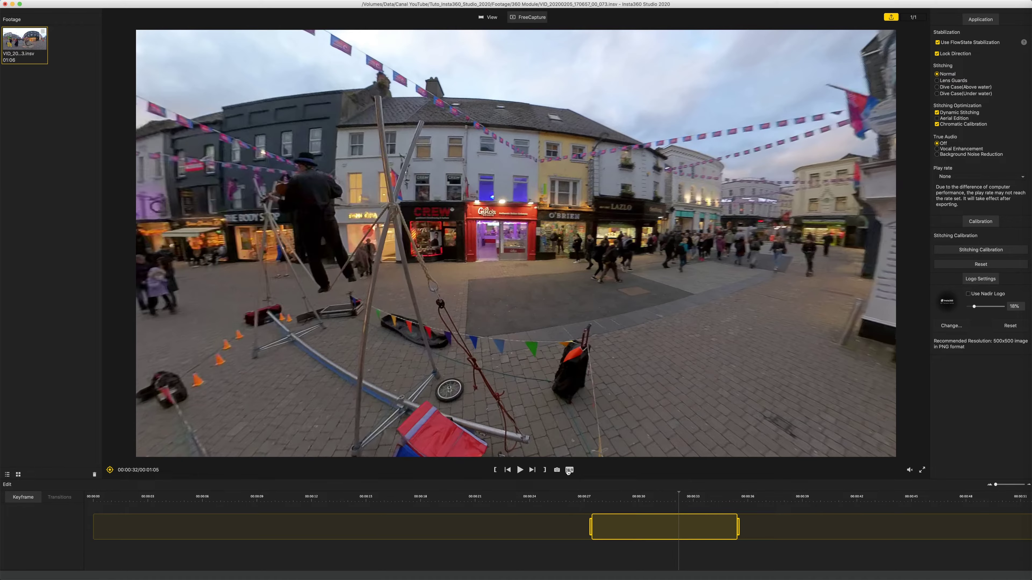
- Try the 2.35:1, 4:3, 1:1 and 9:16 aspect ratios on the footage and return to 16:9
{"action": "left_click", "coordinate": [569, 471]}
{"action": "left_click", "coordinate": [569, 460]}
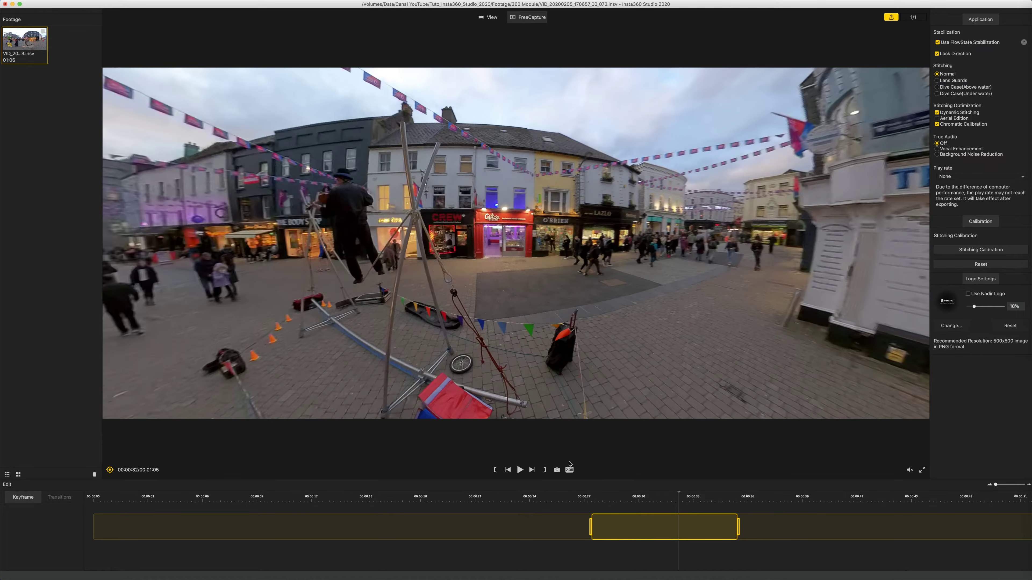
{"action": "left_click", "coordinate": [569, 471]}
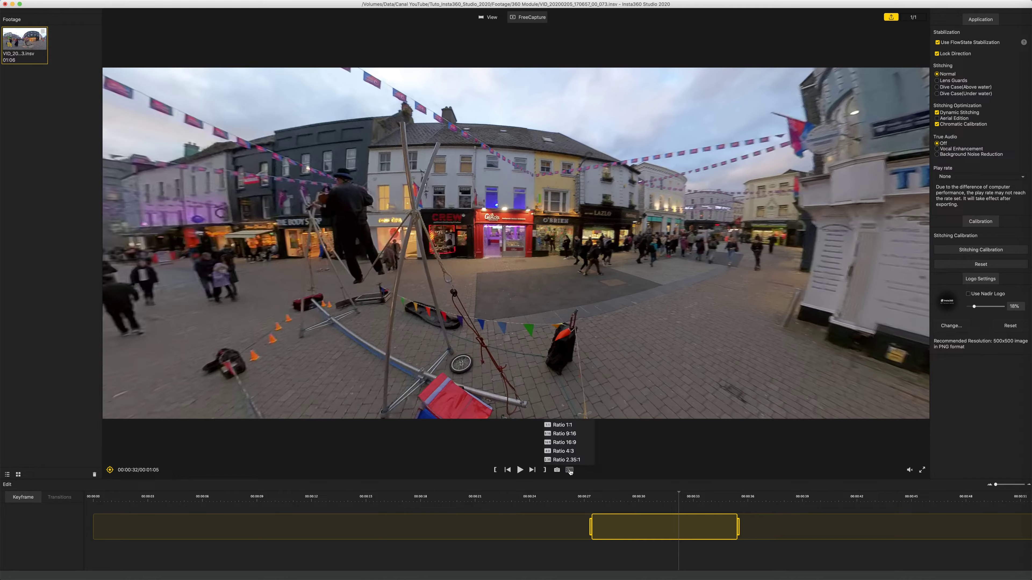
{"action": "left_click", "coordinate": [571, 451]}
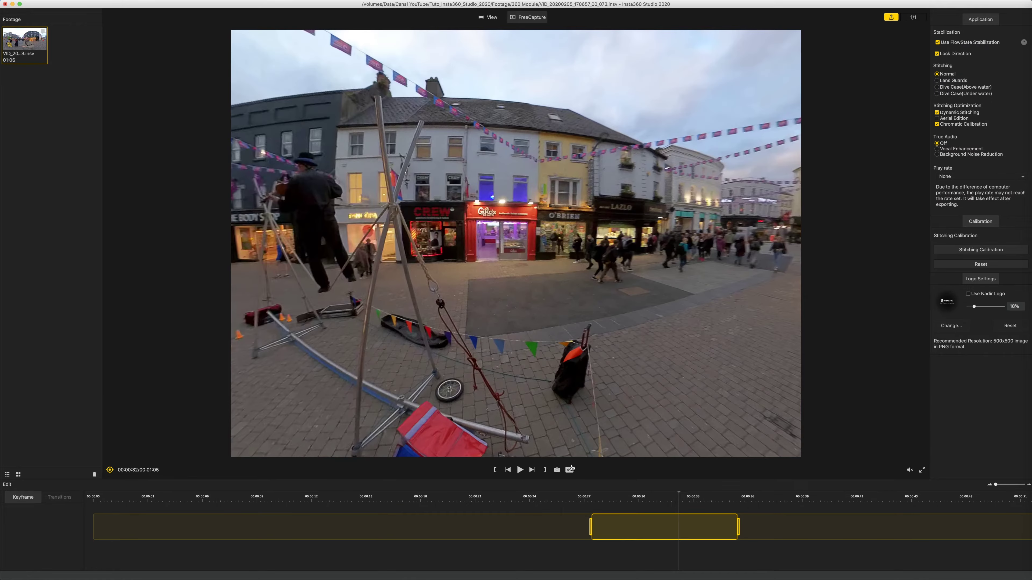
{"action": "left_click", "coordinate": [570, 470]}
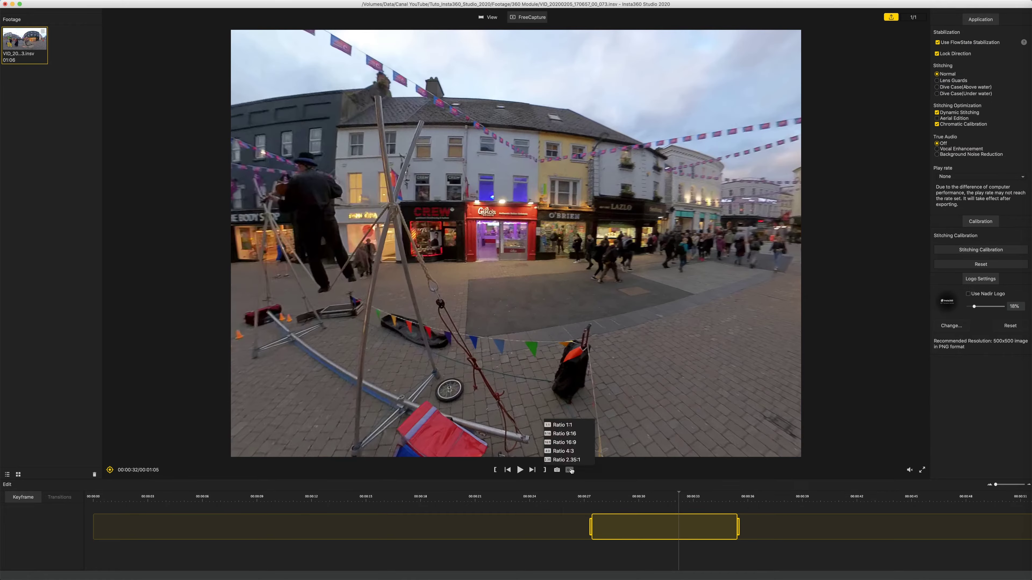
{"action": "left_click", "coordinate": [569, 425]}
{"action": "left_click", "coordinate": [569, 471]}
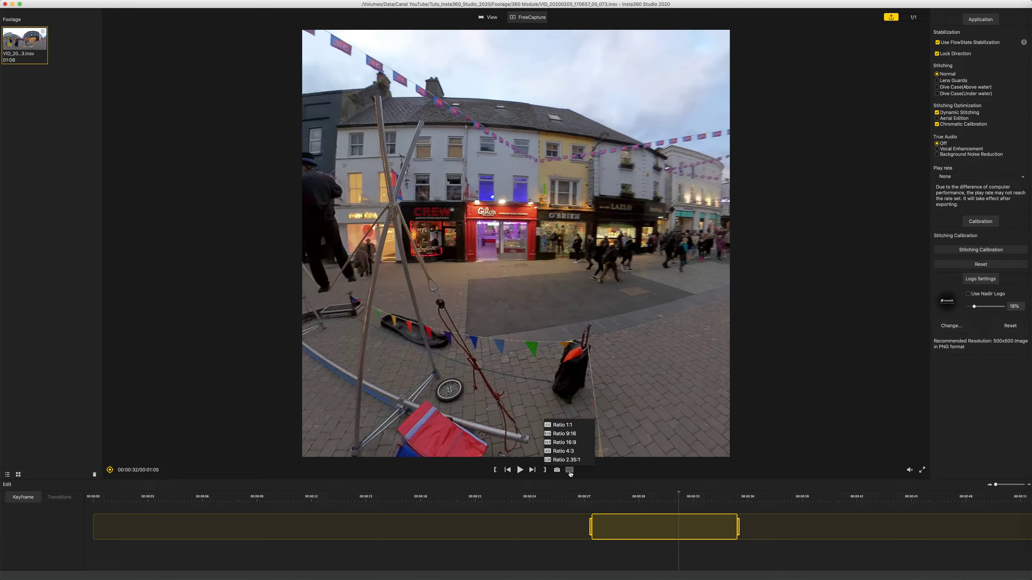
{"action": "left_click", "coordinate": [567, 434]}
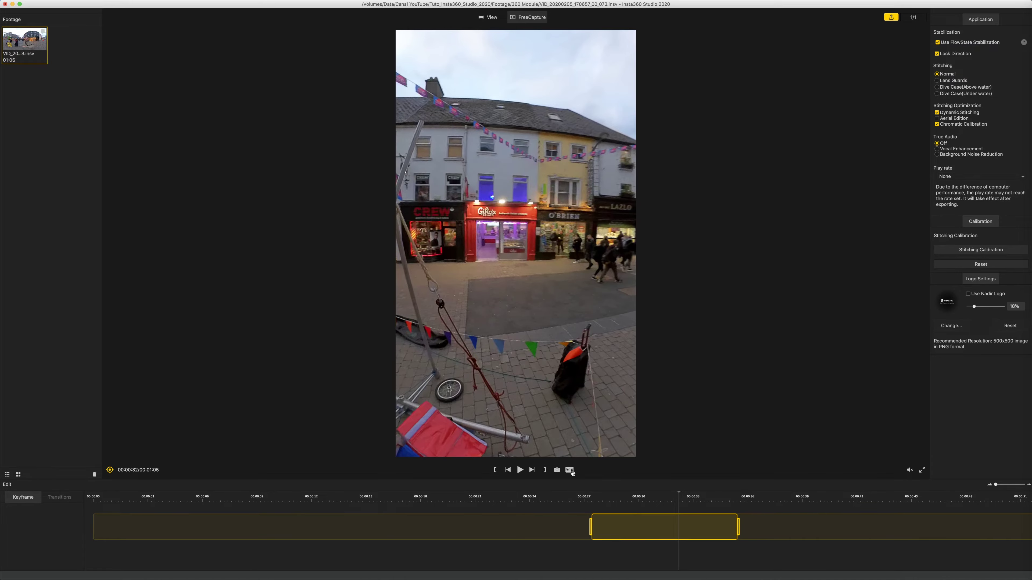
{"action": "left_click", "coordinate": [570, 470]}
{"action": "left_click", "coordinate": [567, 450]}
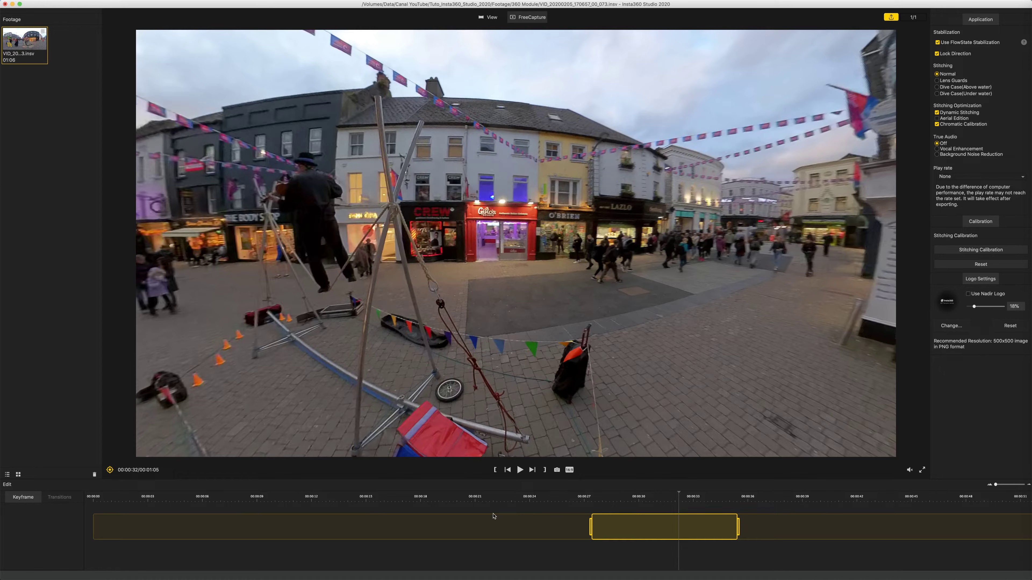
- Extend the trim start to about 25 seconds and mark a keyframe there with the view turned to centre the street performer
{"action": "left_click_drag", "start_coordinate": [589, 524], "coordinate": [554, 524]}
{"action": "left_click_drag", "start_coordinate": [678, 492], "coordinate": [562, 496]}
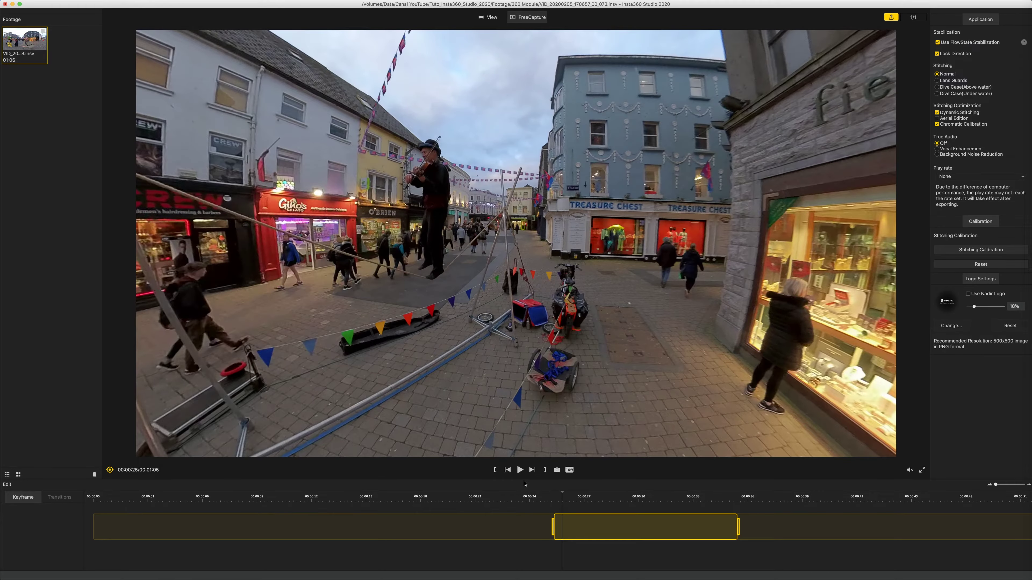
{"action": "left_click", "coordinate": [509, 471]}
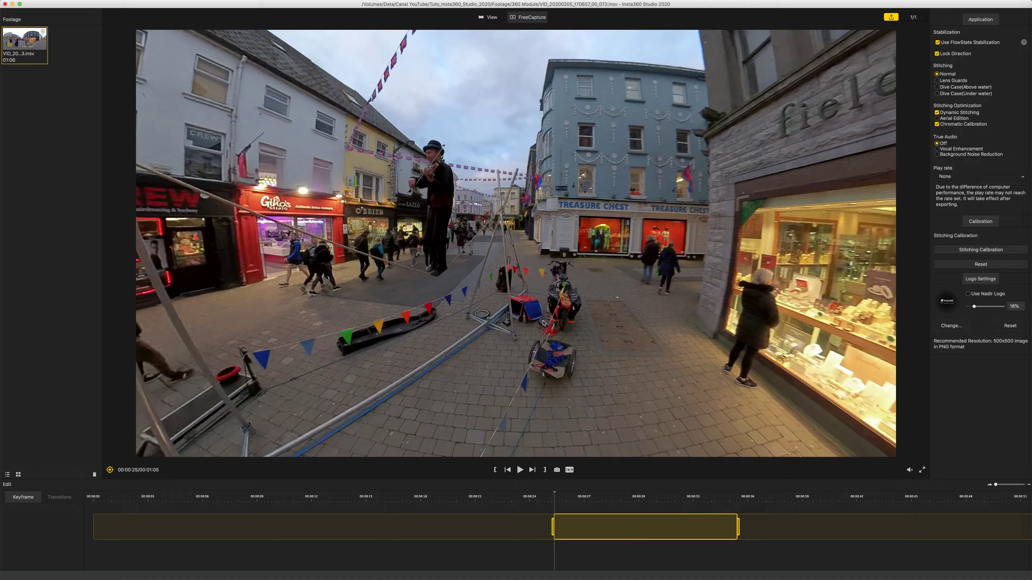
{"action": "left_click_drag", "start_coordinate": [544, 324], "coordinate": [603, 323]}
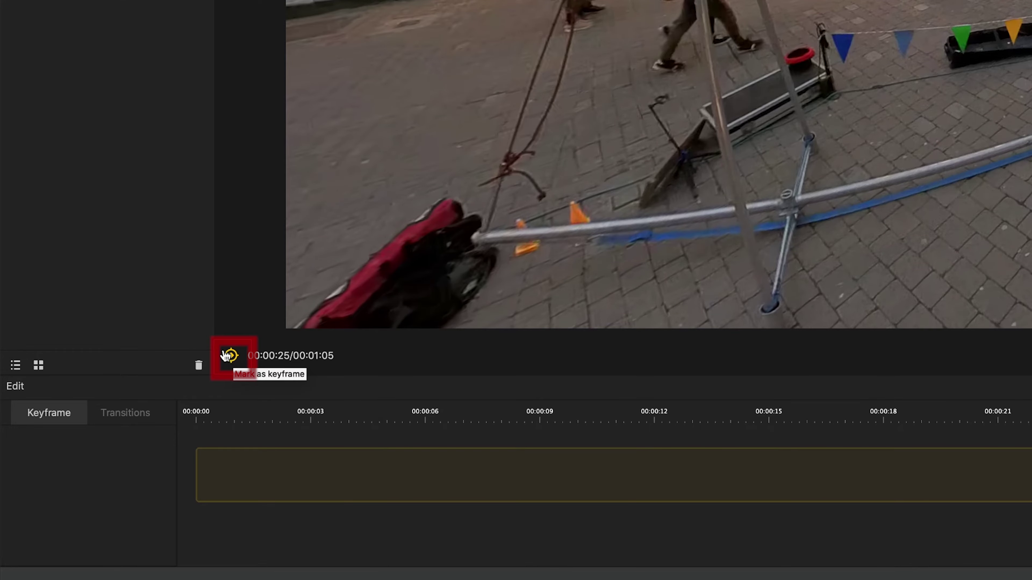
{"action": "left_click", "coordinate": [231, 357]}
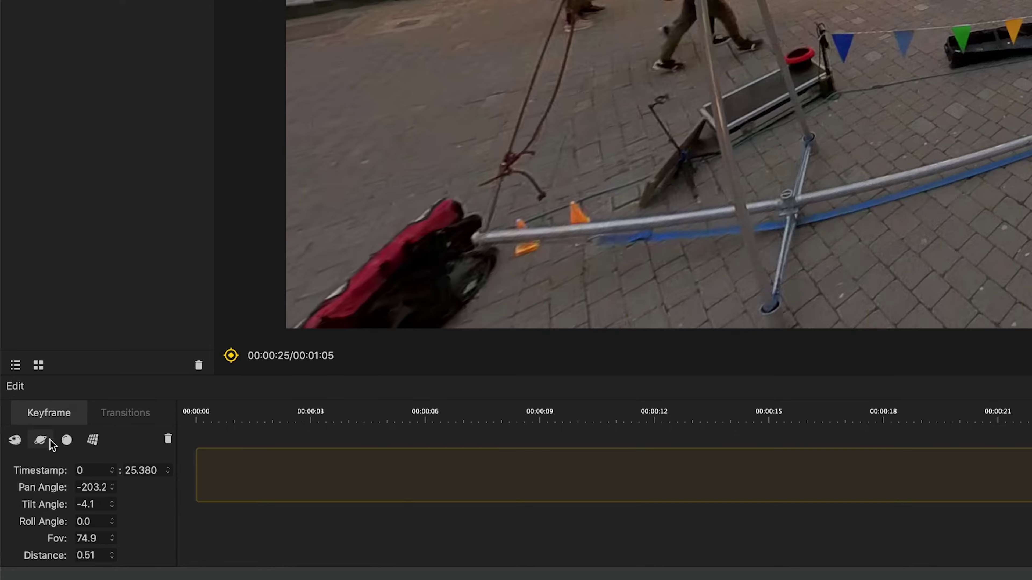
- Try the tiny planet, crystal ball and flat perspective views on the keyframe, and apply the fisheye view
{"action": "left_click", "coordinate": [42, 441]}
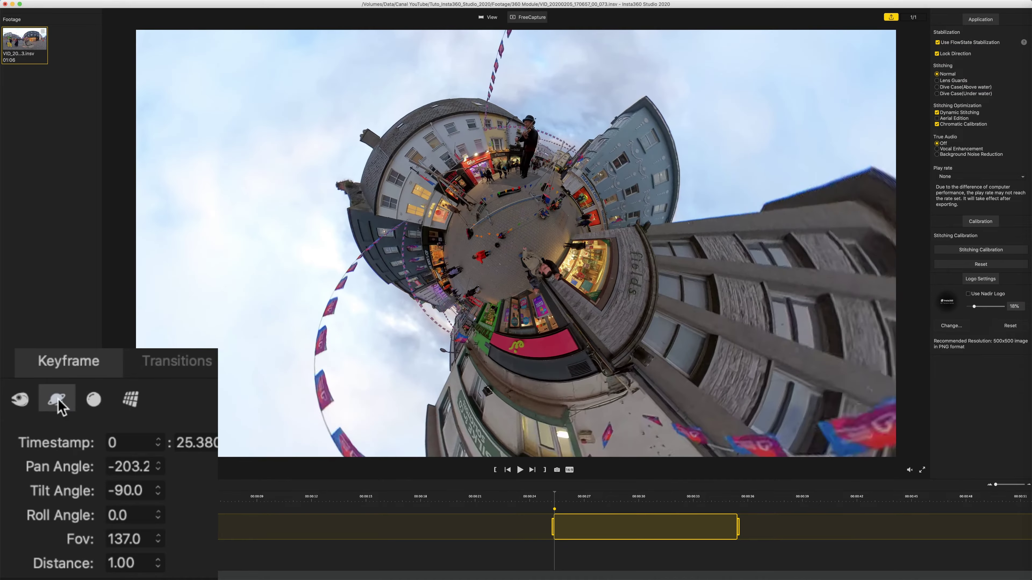
{"action": "left_click", "coordinate": [93, 402]}
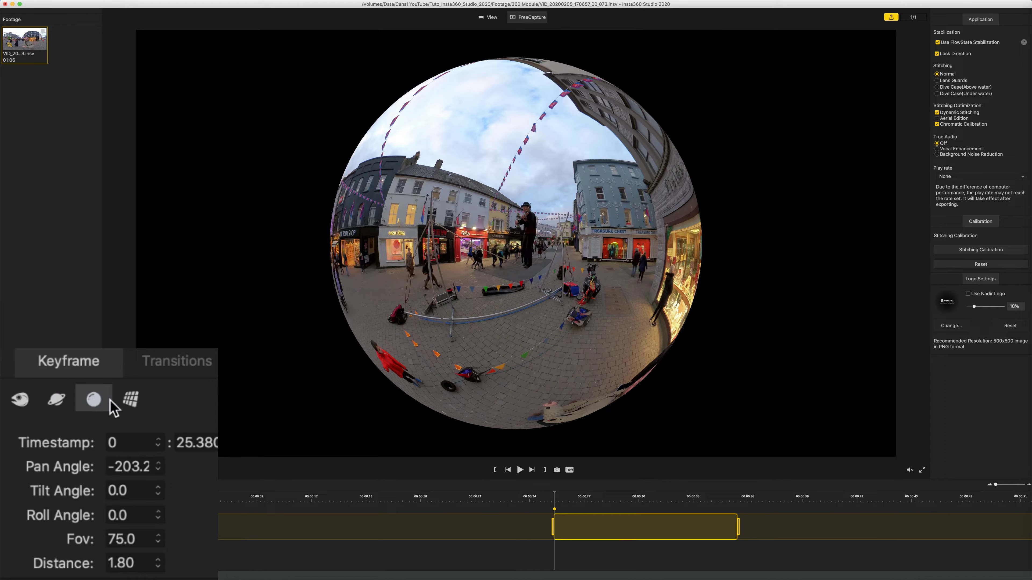
{"action": "left_click", "coordinate": [130, 404]}
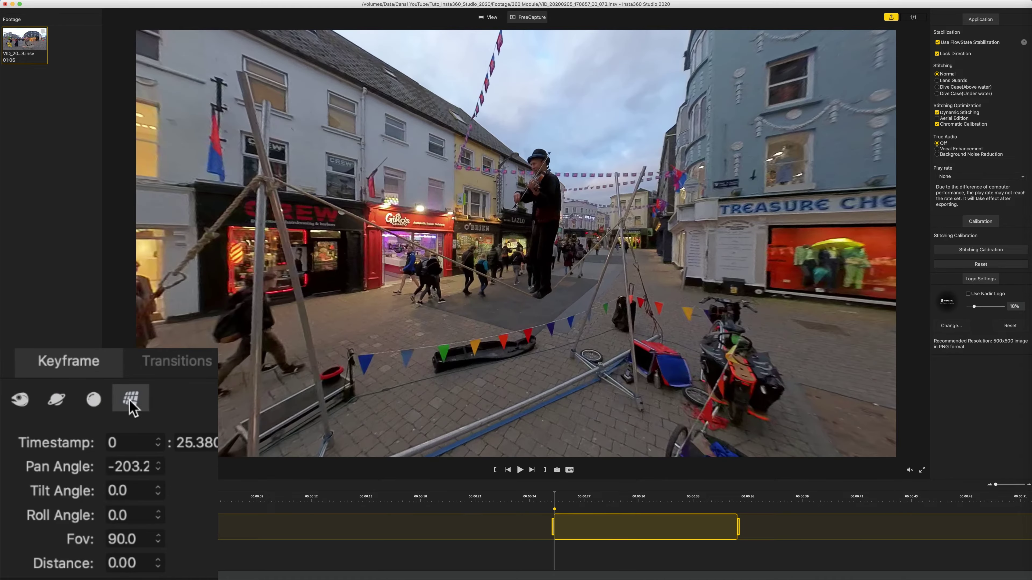
{"action": "left_click", "coordinate": [27, 407]}
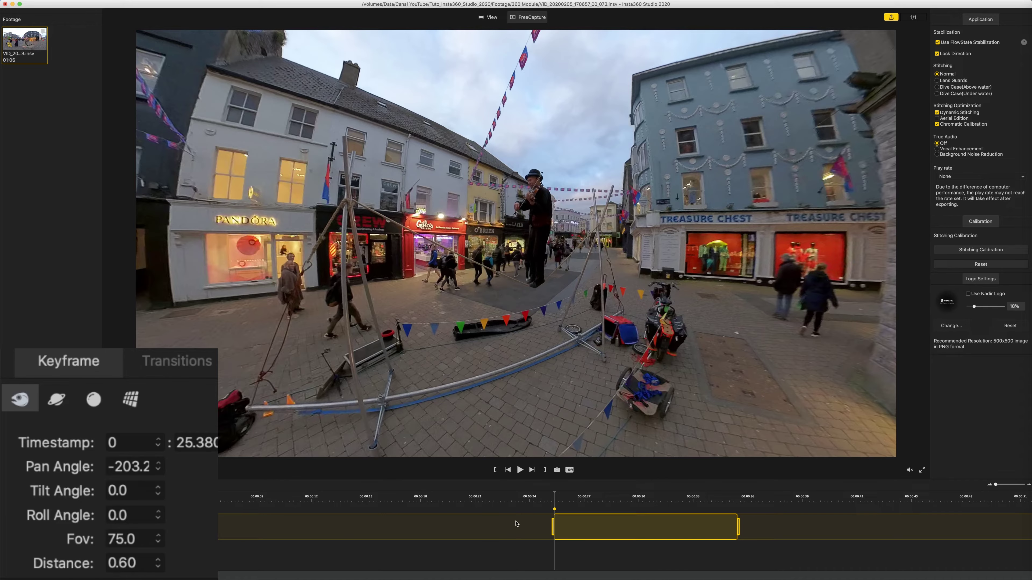
- Set the pan angle of the keyframe at the section's start to -211.2 and its tilt angle to -3.0
{"action": "mouse_move", "coordinate": [554, 511]}
{"action": "left_mouse_down"}
{"action": "mouse_move", "coordinate": [582, 513]}
{"action": "mouse_move", "coordinate": [554, 511]}
{"action": "left_mouse_up"}
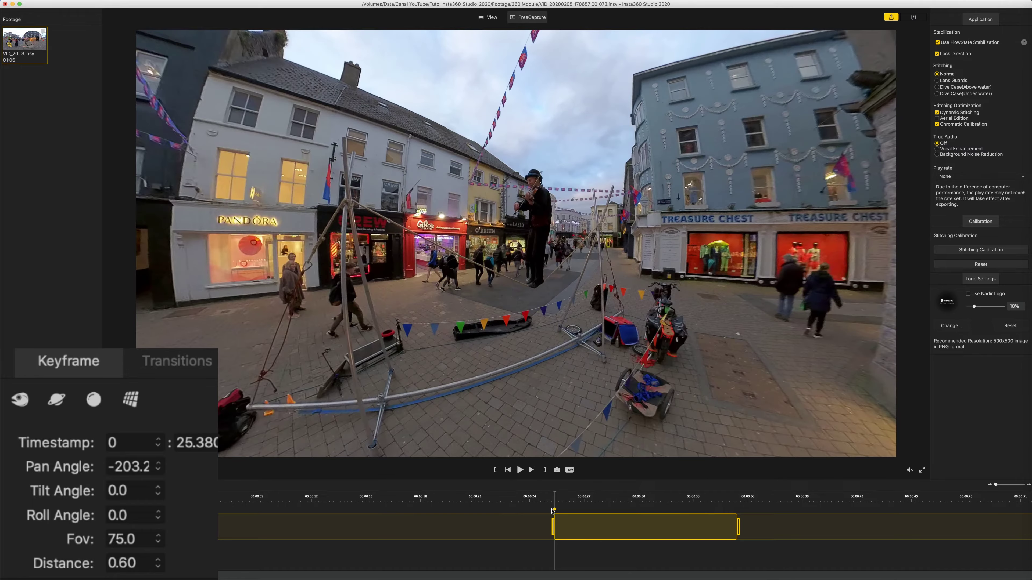
{"action": "left_click_drag", "start_coordinate": [128, 468], "coordinate": [155, 472]}
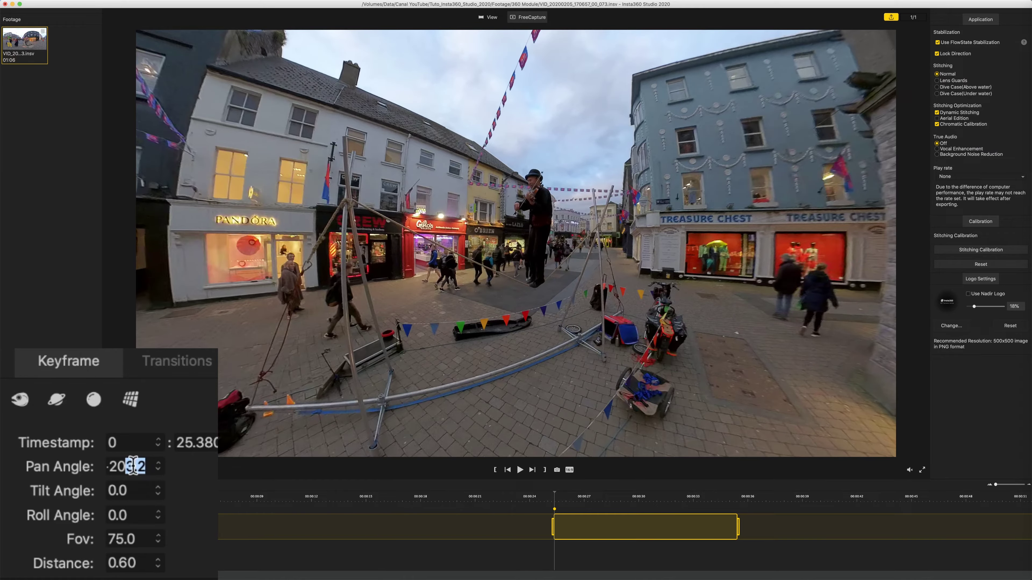
{"action": "triple_click", "coordinate": [124, 466]}
{"action": "scroll", "coordinate": [124, 463], "scroll_direction": "up", "scroll_amount": 9}
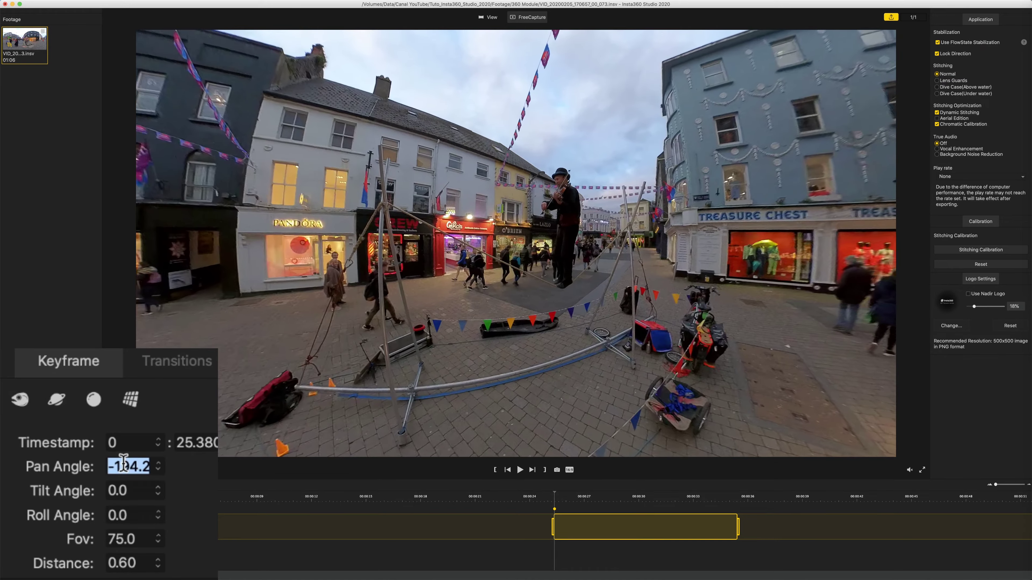
{"action": "scroll", "coordinate": [124, 463], "scroll_direction": "down", "scroll_amount": 12}
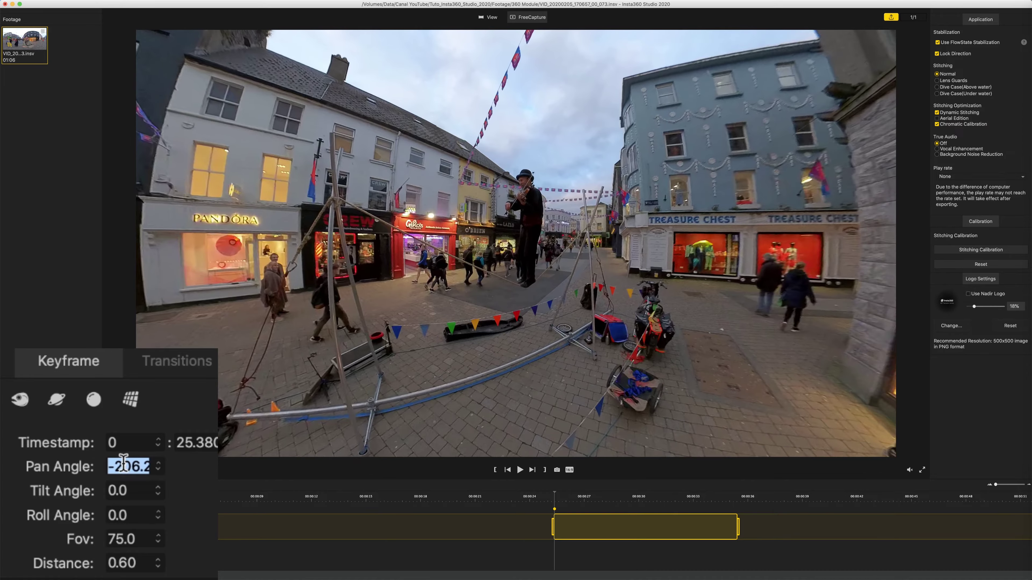
{"action": "scroll", "coordinate": [124, 464], "scroll_direction": "down", "scroll_amount": 14}
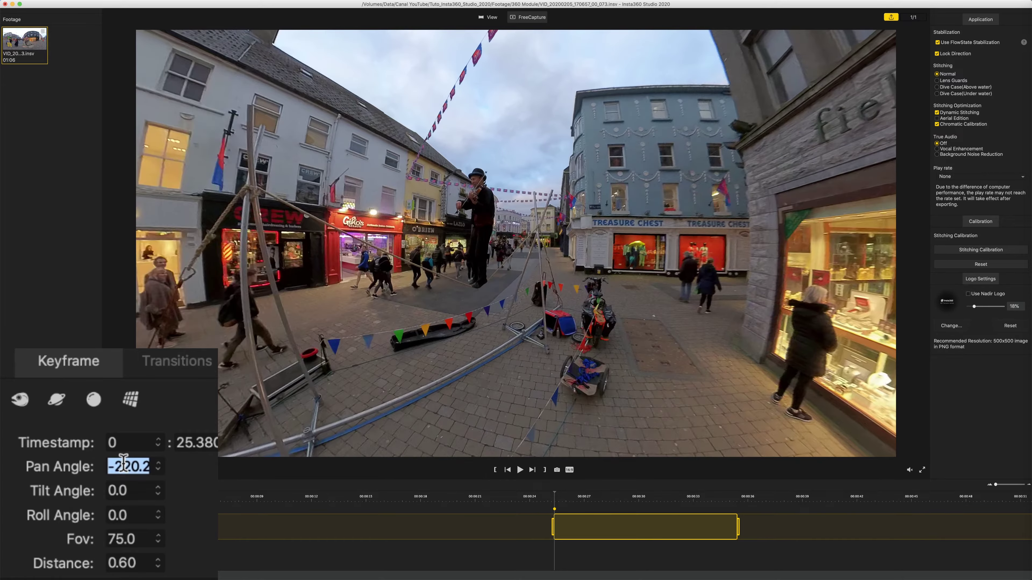
{"action": "scroll", "coordinate": [124, 463], "scroll_direction": "up", "scroll_amount": 9}
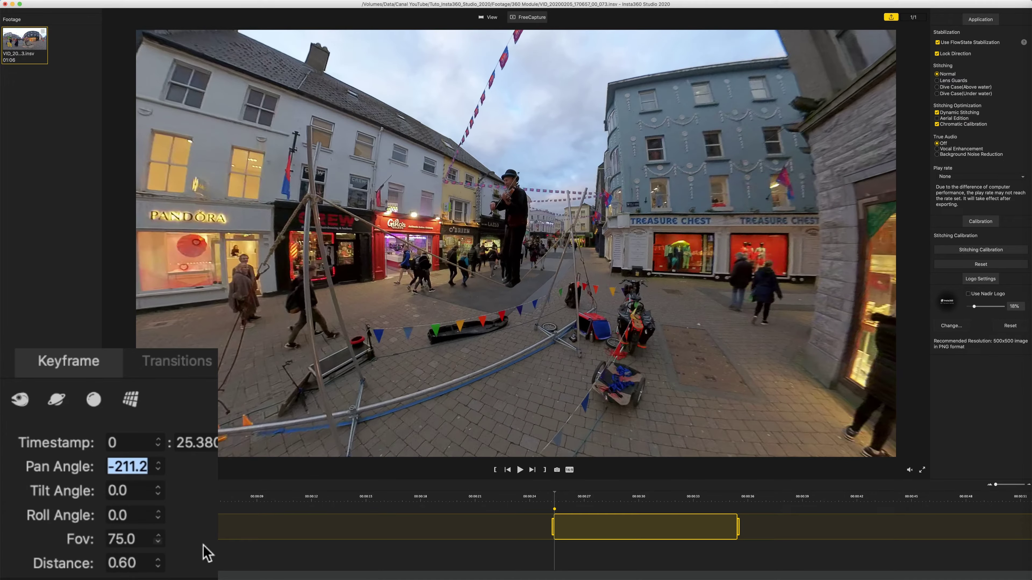
{"action": "scroll", "coordinate": [131, 489], "scroll_direction": "up", "scroll_amount": 2}
{"action": "scroll", "coordinate": [131, 490], "scroll_direction": "up", "scroll_amount": 1}
{"action": "scroll", "coordinate": [131, 490], "scroll_direction": "down", "scroll_amount": 6}
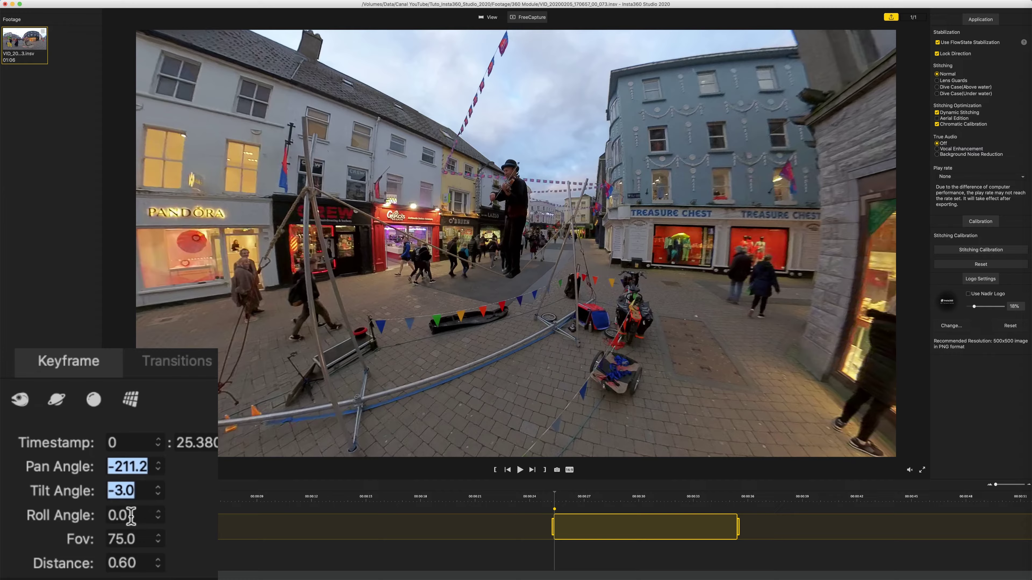
- Try rolling the keyframe's view through nearly a full turn and reset the roll angle to 0
{"action": "scroll", "coordinate": [131, 516], "scroll_direction": "up", "scroll_amount": 9}
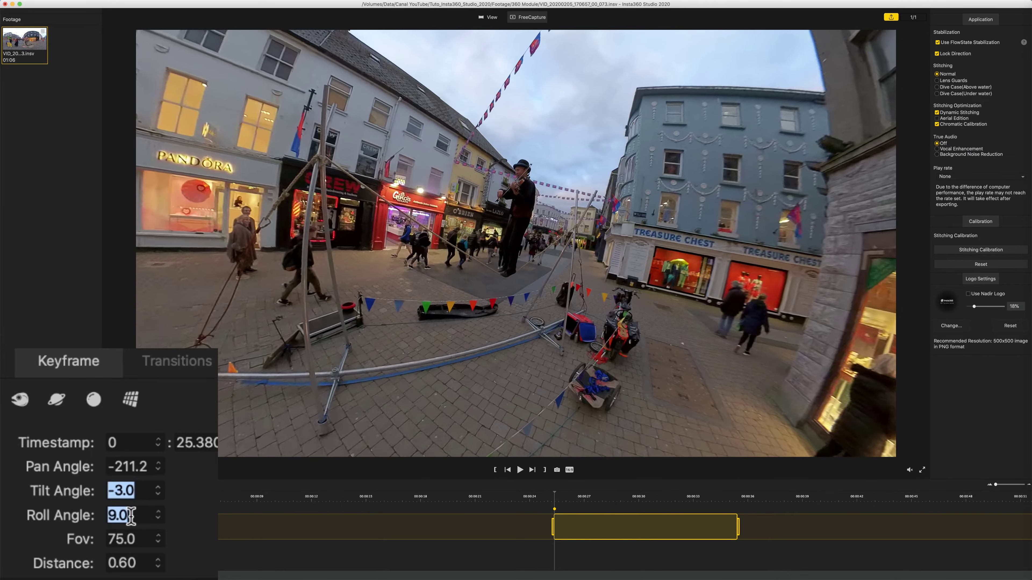
{"action": "scroll", "coordinate": [131, 516], "scroll_direction": "up", "scroll_amount": 20}
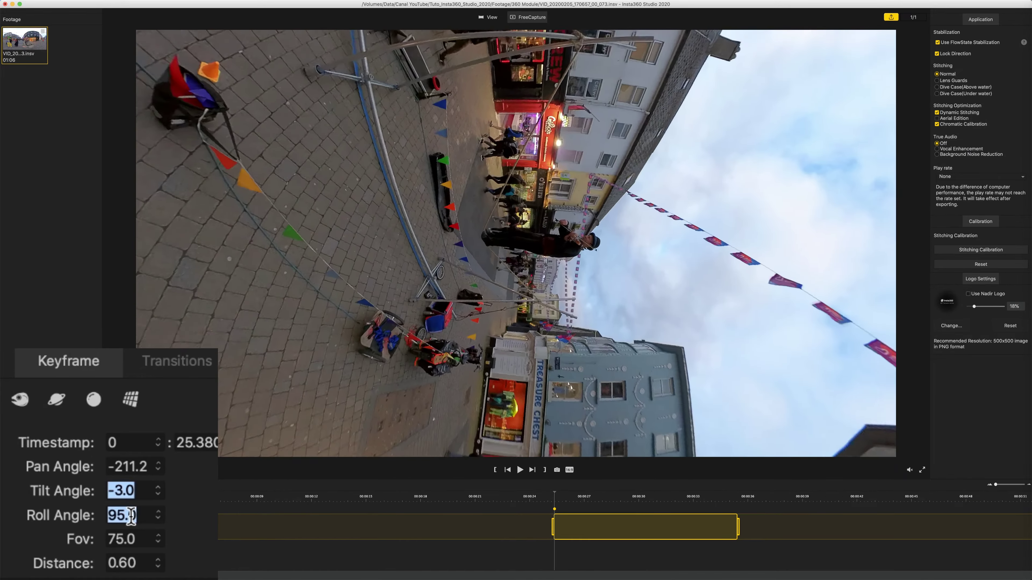
{"action": "scroll", "coordinate": [131, 516], "scroll_direction": "up", "scroll_amount": 20}
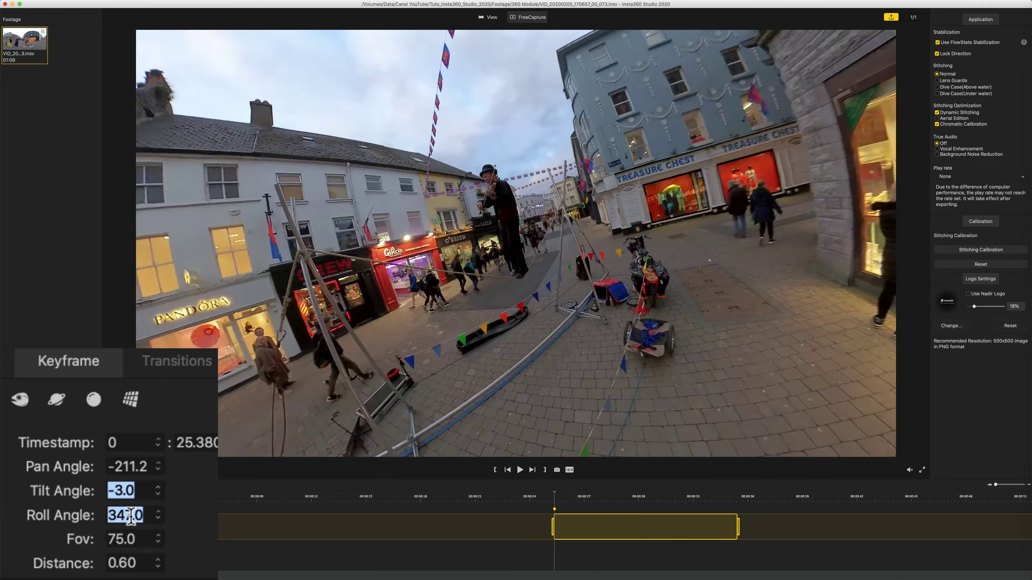
{"action": "scroll", "coordinate": [131, 516], "scroll_direction": "up", "scroll_amount": 9}
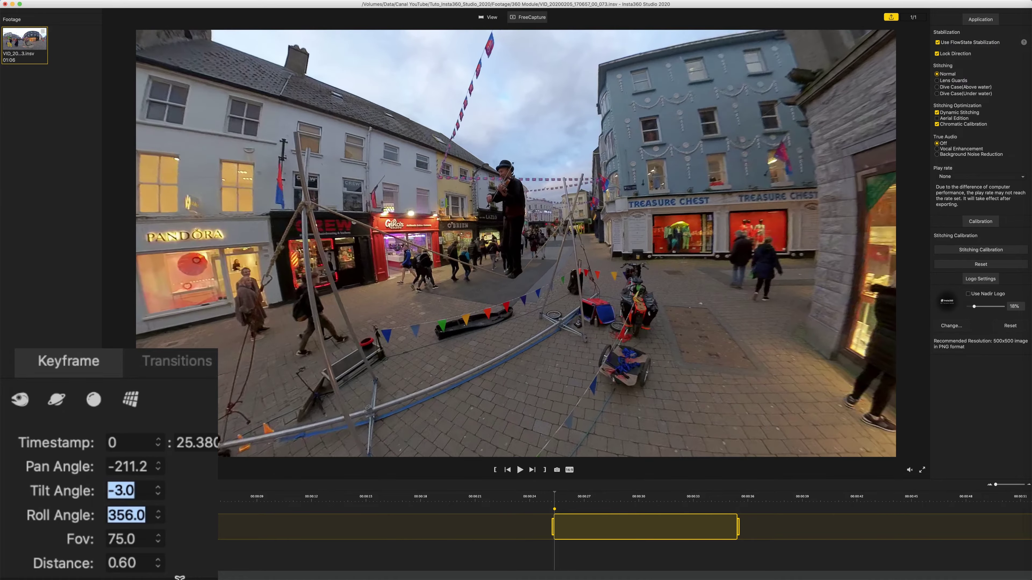
{"action": "type", "text": "0"}
{"action": "key", "text": "Return"}
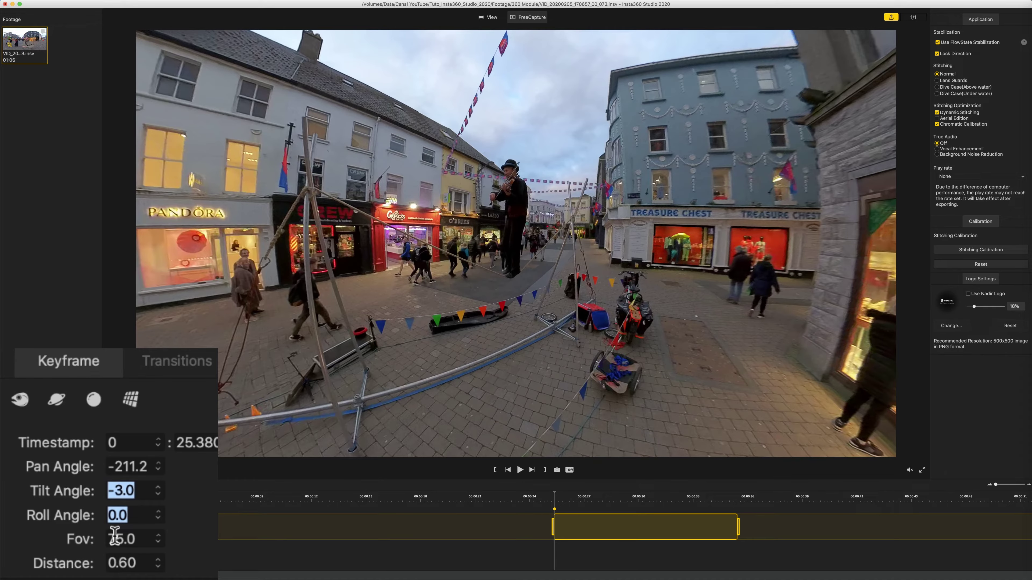
- Try a wider and a narrower field of view on the keyframe, 77 and 63, and restore it to 75
{"action": "scroll", "coordinate": [115, 538], "scroll_direction": "up", "scroll_amount": 4}
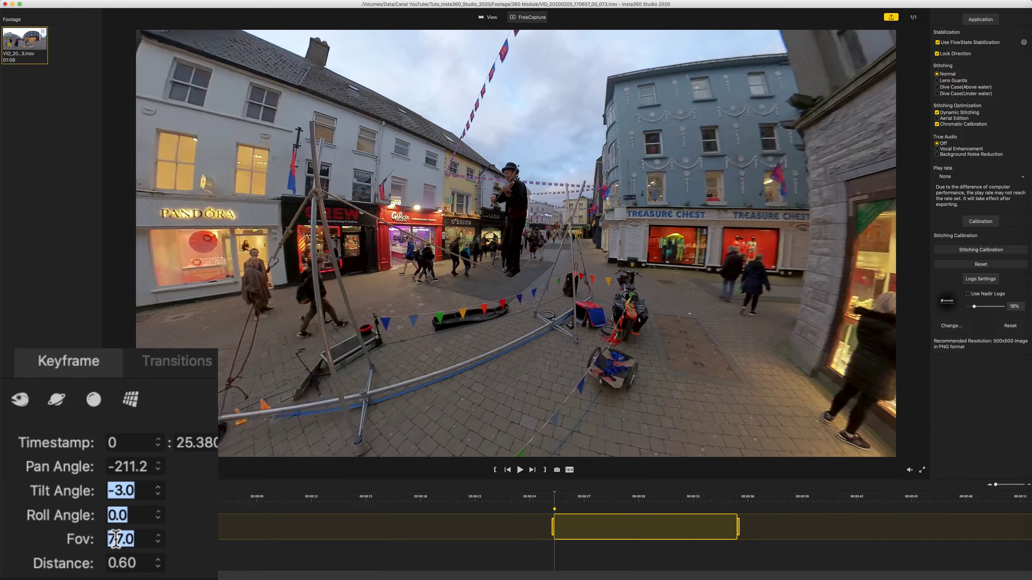
{"action": "scroll", "coordinate": [116, 541], "scroll_direction": "up", "scroll_amount": 1}
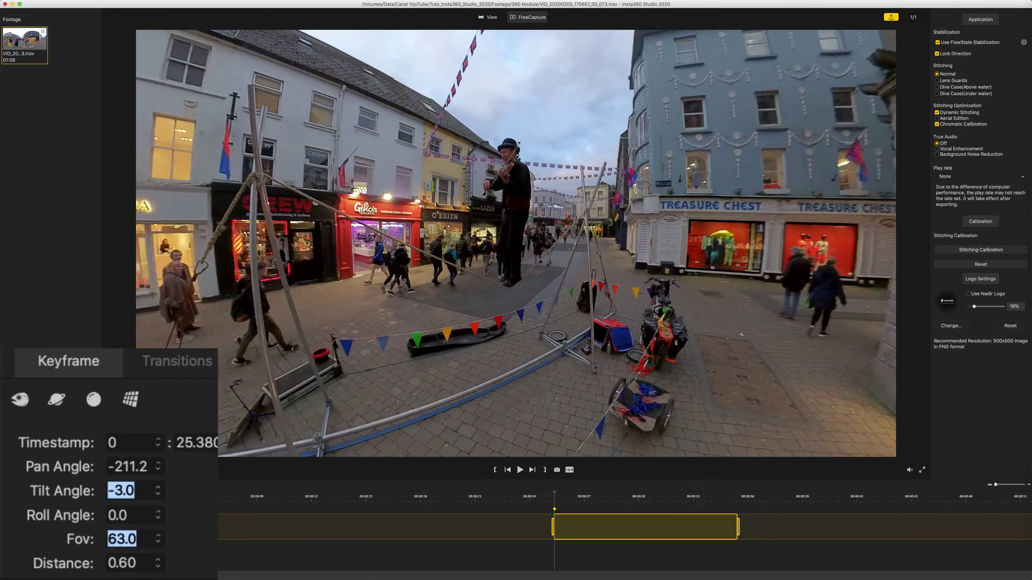
{"action": "type", "text": "75"}
{"action": "key", "text": "Return"}
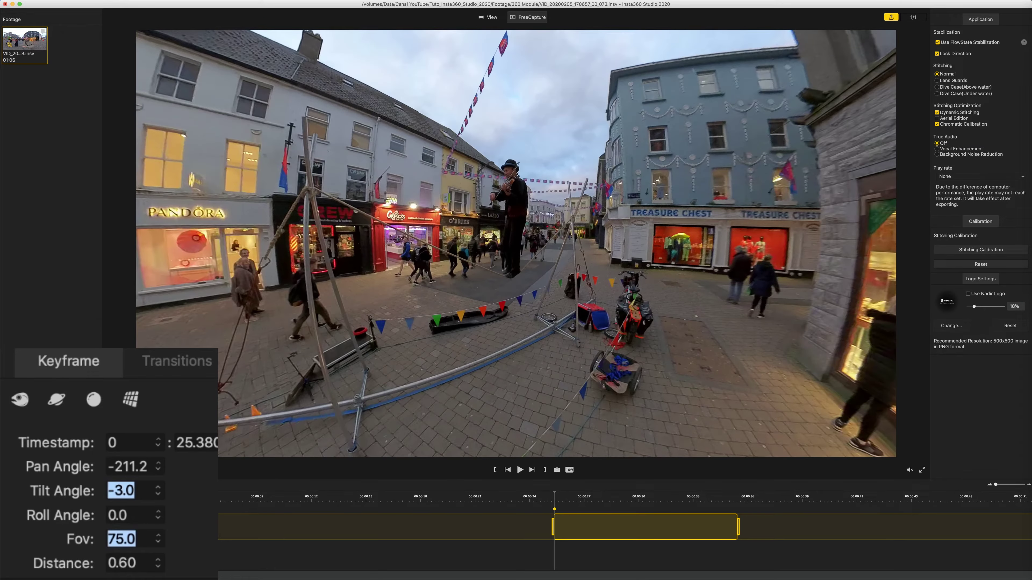
- Try a distance of 0.7 on the keyframe and reduce it to about 0.50
{"action": "left_click", "coordinate": [128, 565]}
{"action": "type", "text": "0.7"}
{"action": "key", "text": "Return"}
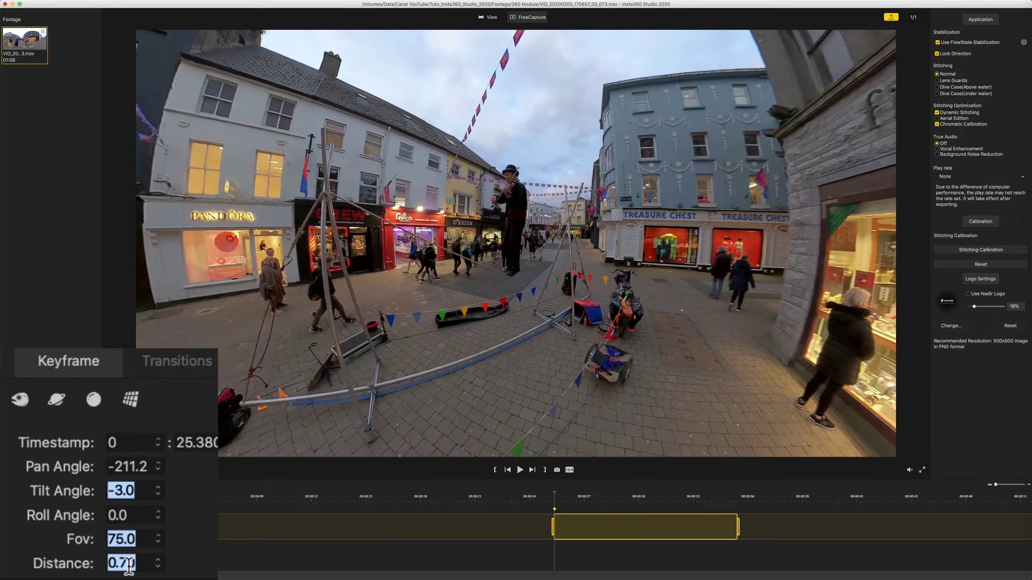
{"action": "scroll", "coordinate": [128, 567], "scroll_direction": "down", "scroll_amount": 10}
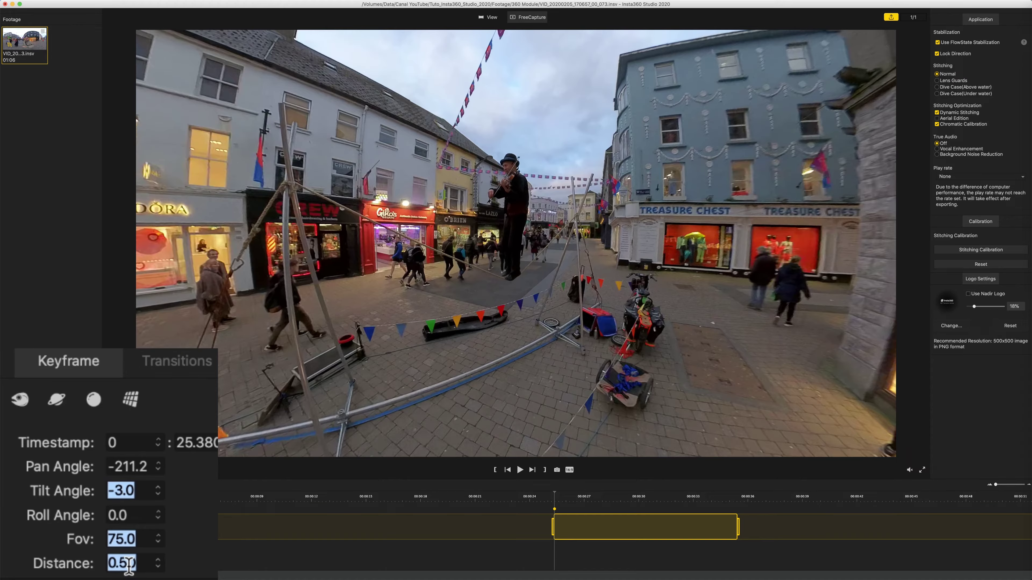
- Raise the distance of the keyframe at the section's start to 0.60
{"action": "scroll", "coordinate": [129, 567], "scroll_direction": "up", "scroll_amount": 5}
{"action": "scroll", "coordinate": [129, 566], "scroll_direction": "up", "scroll_amount": 3}
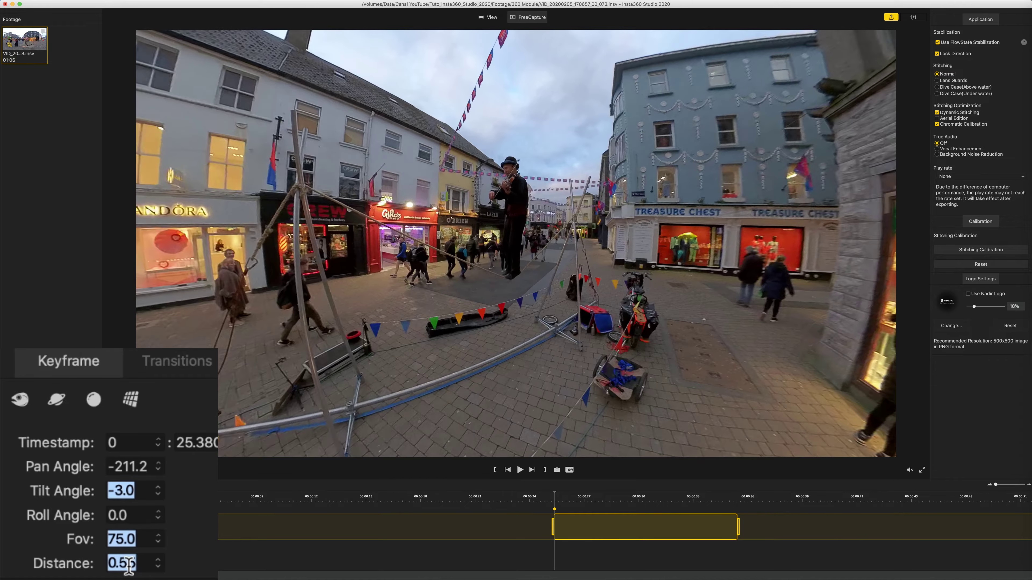
{"action": "scroll", "coordinate": [128, 565], "scroll_direction": "up", "scroll_amount": 3}
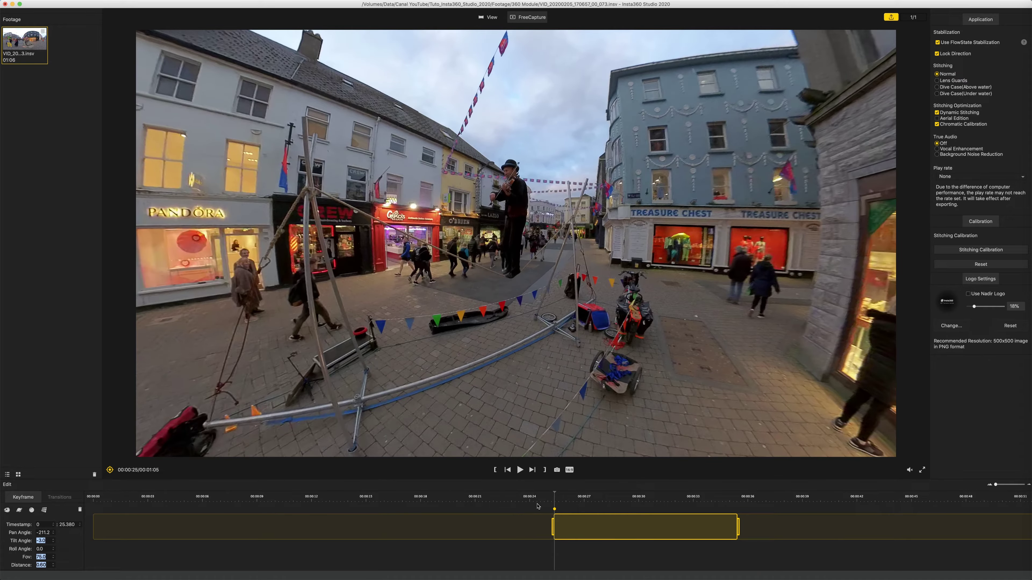
- Add keyframes at 27, 28.98 and about 31 seconds, turning the view to keep the tightrope performer centred
{"action": "left_click_drag", "start_coordinate": [554, 492], "coordinate": [589, 496]}
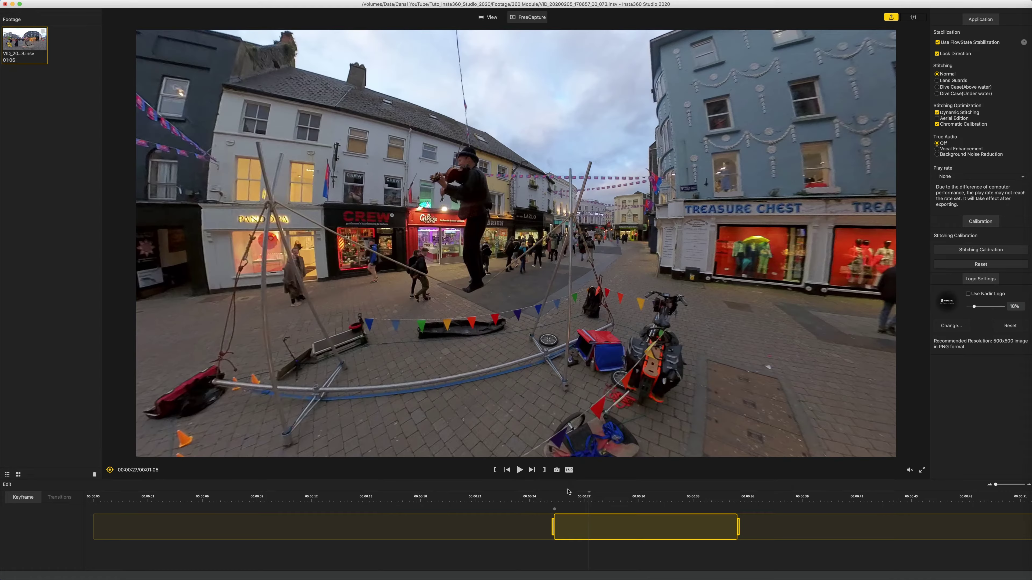
{"action": "left_click", "coordinate": [110, 470]}
{"action": "left_click_drag", "start_coordinate": [422, 268], "coordinate": [522, 269]}
{"action": "left_click", "coordinate": [620, 495]}
{"action": "left_click", "coordinate": [109, 470]}
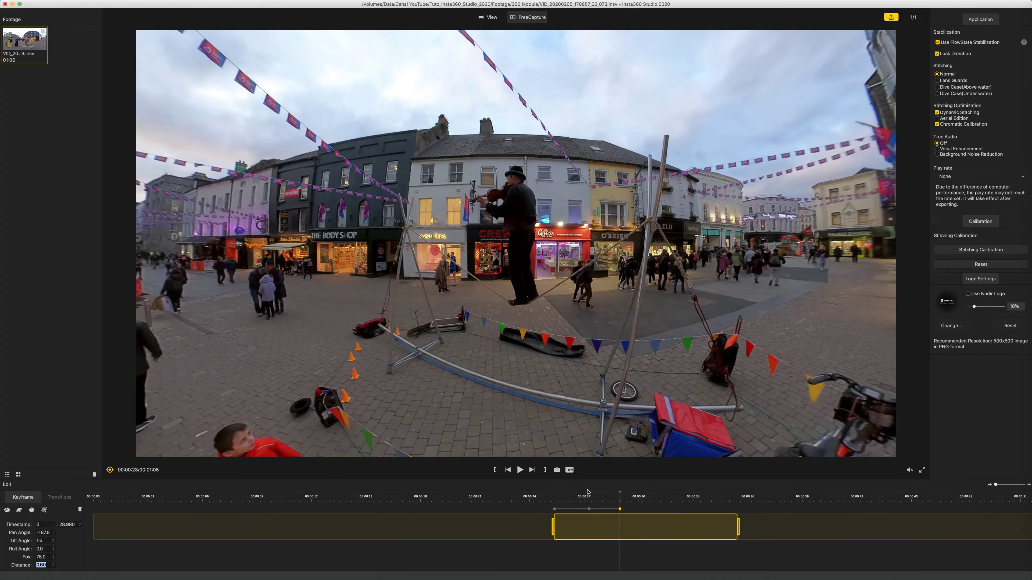
{"action": "left_click", "coordinate": [660, 496]}
- Add a keyframe at 33.480 seconds with a tiny planet view, pan angle -167.1, tilt angle -99.7 and field of view 148.9
{"action": "left_click", "coordinate": [702, 496]}
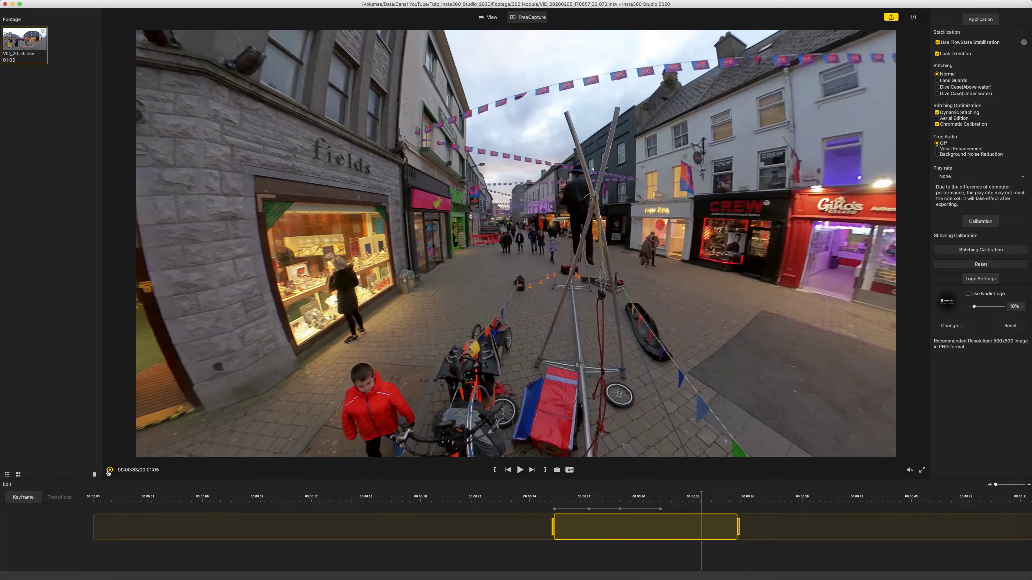
{"action": "left_click", "coordinate": [109, 470]}
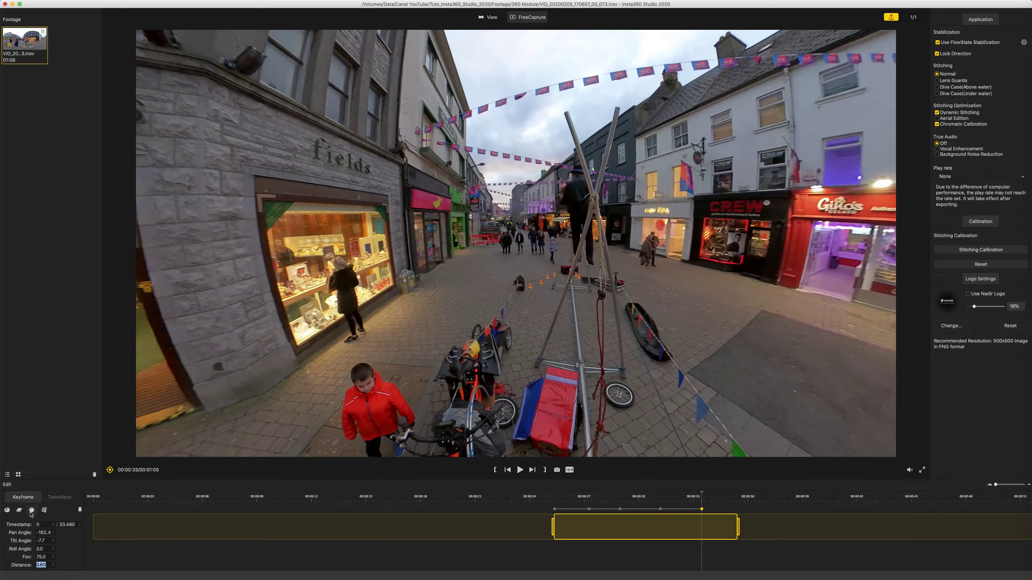
{"action": "left_click", "coordinate": [31, 511]}
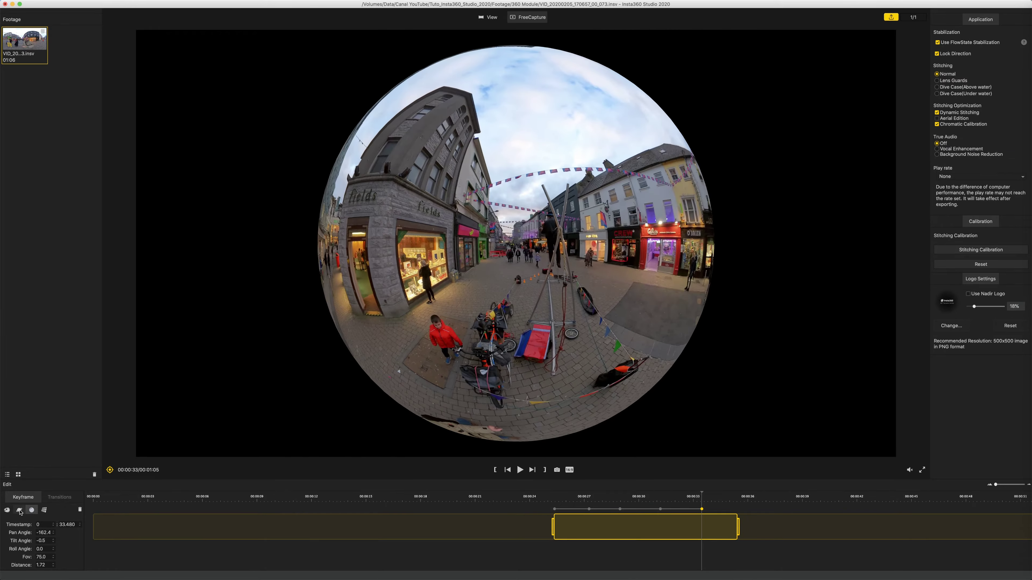
{"action": "left_click", "coordinate": [19, 510]}
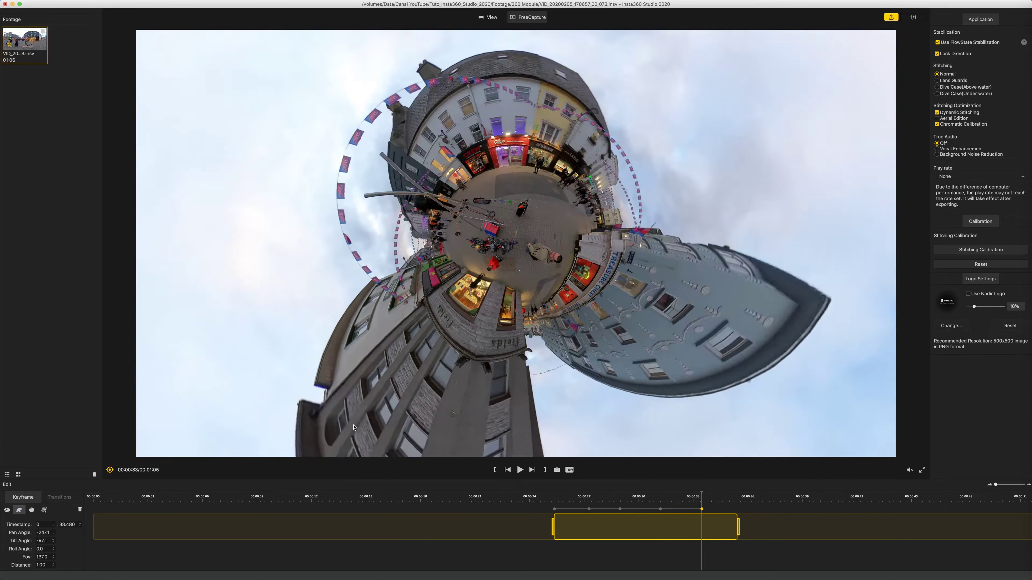
{"action": "left_click_drag", "start_coordinate": [354, 427], "coordinate": [428, 418]}
{"action": "scroll", "coordinate": [428, 417], "scroll_direction": "up", "scroll_amount": 1}
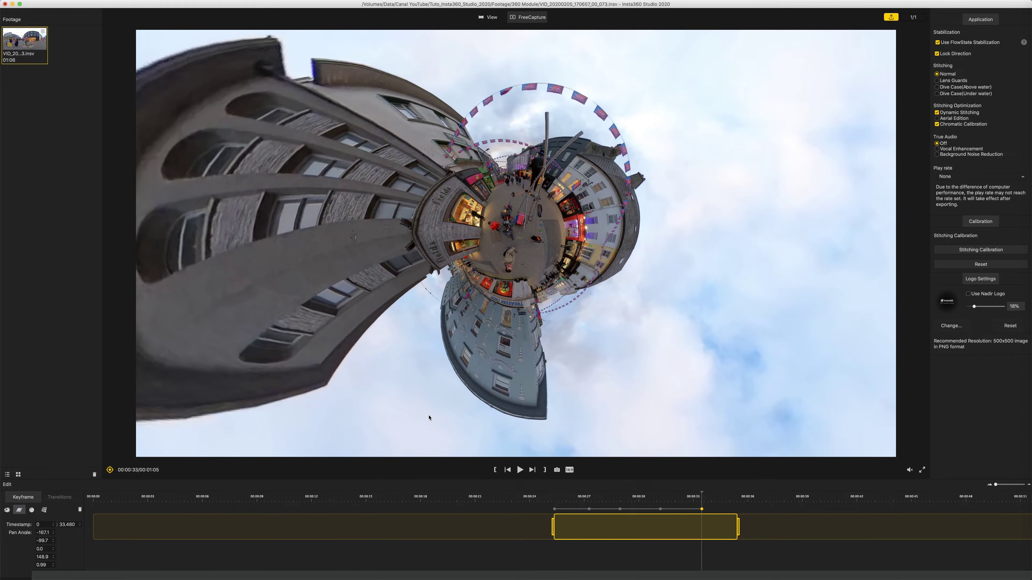
- Add a keyframe at the section's end with the fisheye view, turned to pan angle -193.6 and tilt angle -1.0
{"action": "left_click_drag", "start_coordinate": [701, 493], "coordinate": [739, 495]}
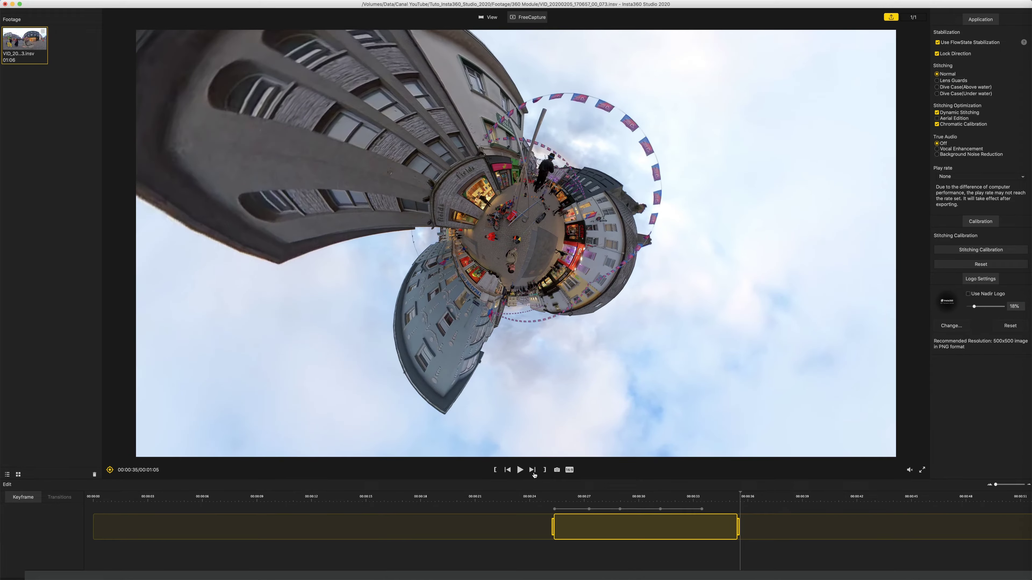
{"action": "left_click", "coordinate": [535, 471]}
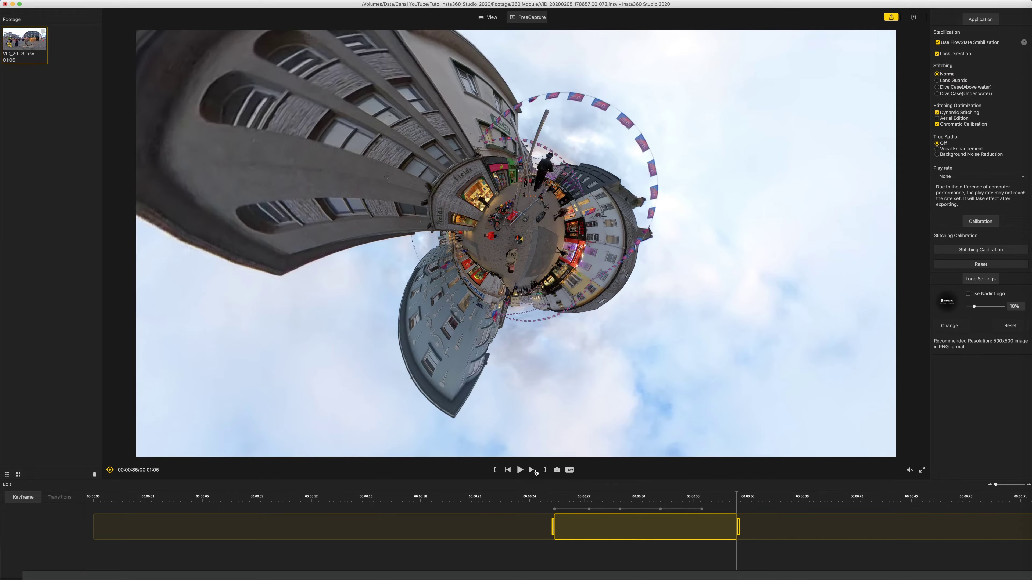
{"action": "left_click", "coordinate": [109, 471]}
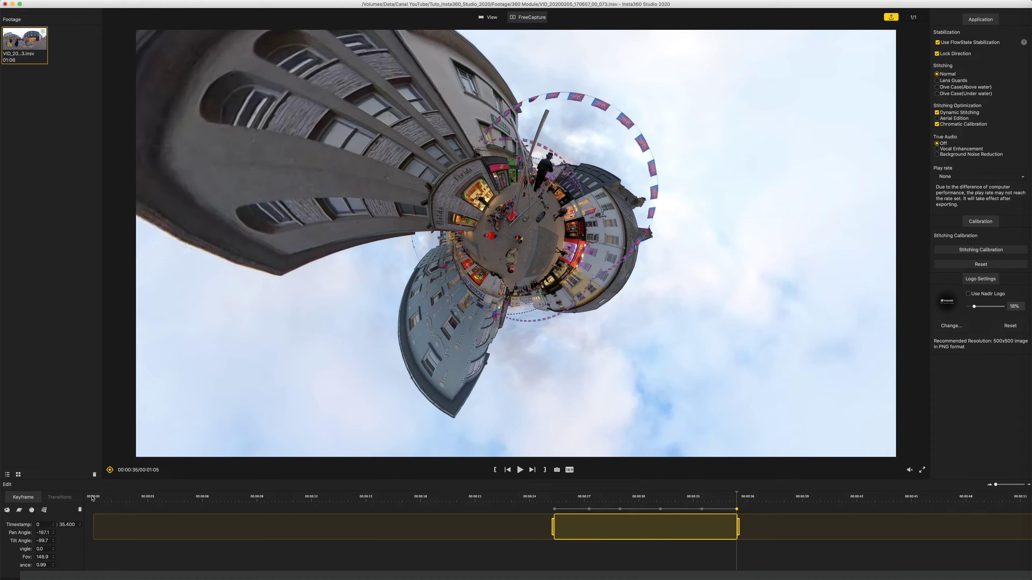
{"action": "left_click", "coordinate": [7, 510]}
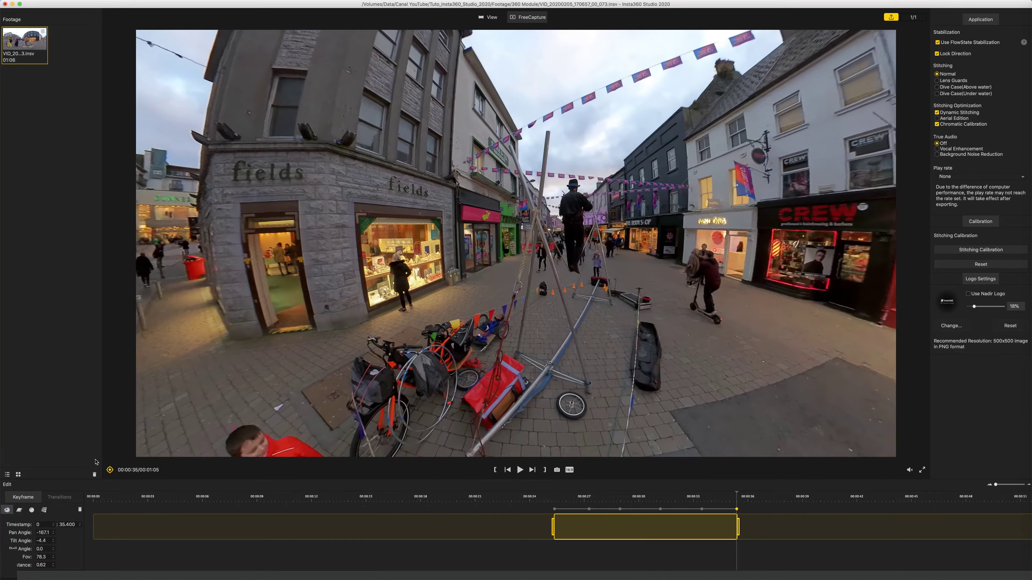
{"action": "left_click_drag", "start_coordinate": [390, 357], "coordinate": [271, 390]}
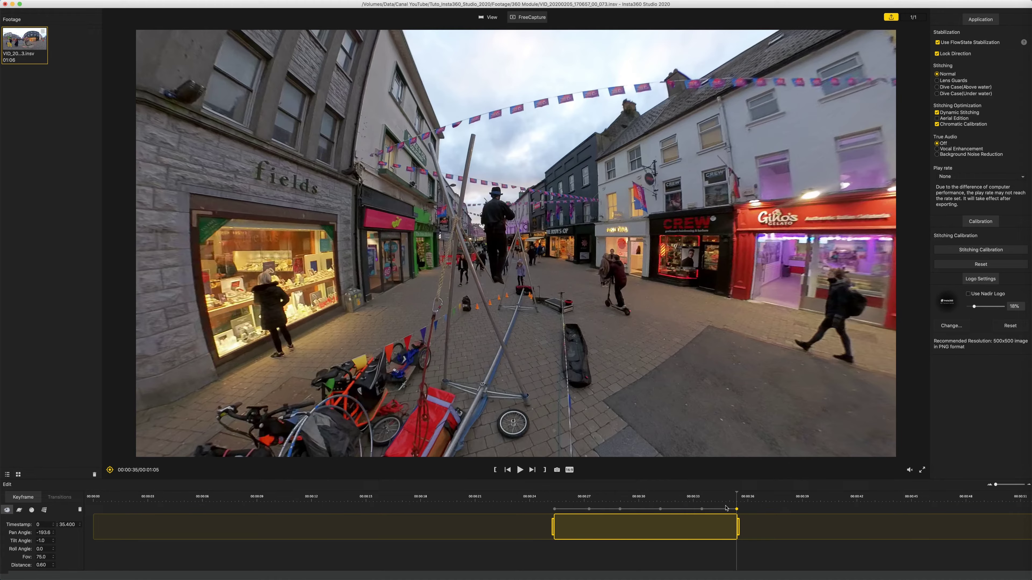
- Set the transition between the first two keyframes to Fade-In Fade-Out
{"action": "left_click", "coordinate": [579, 511]}
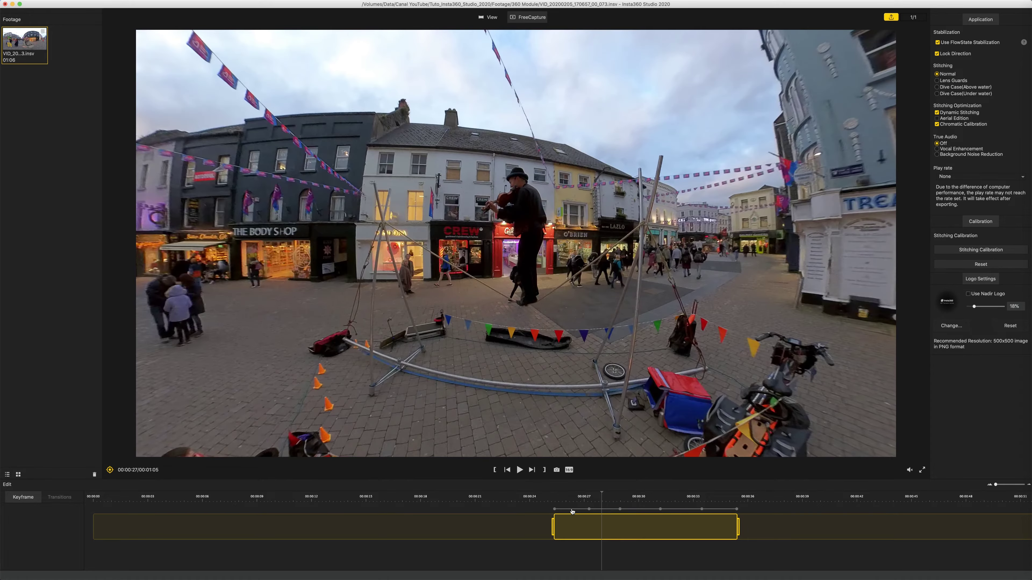
{"action": "left_click", "coordinate": [570, 510]}
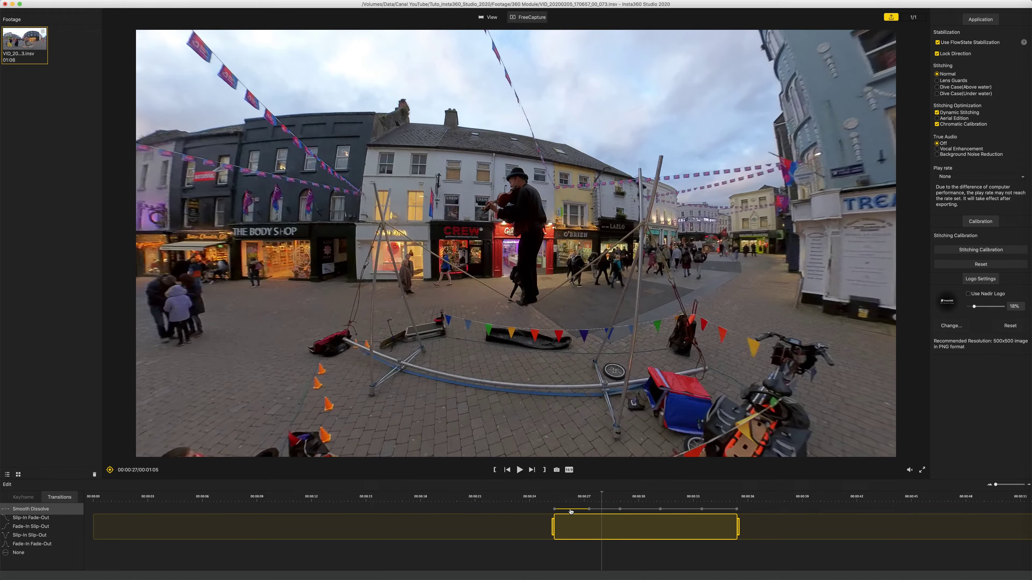
{"action": "left_click_drag", "start_coordinate": [584, 497], "coordinate": [570, 497]}
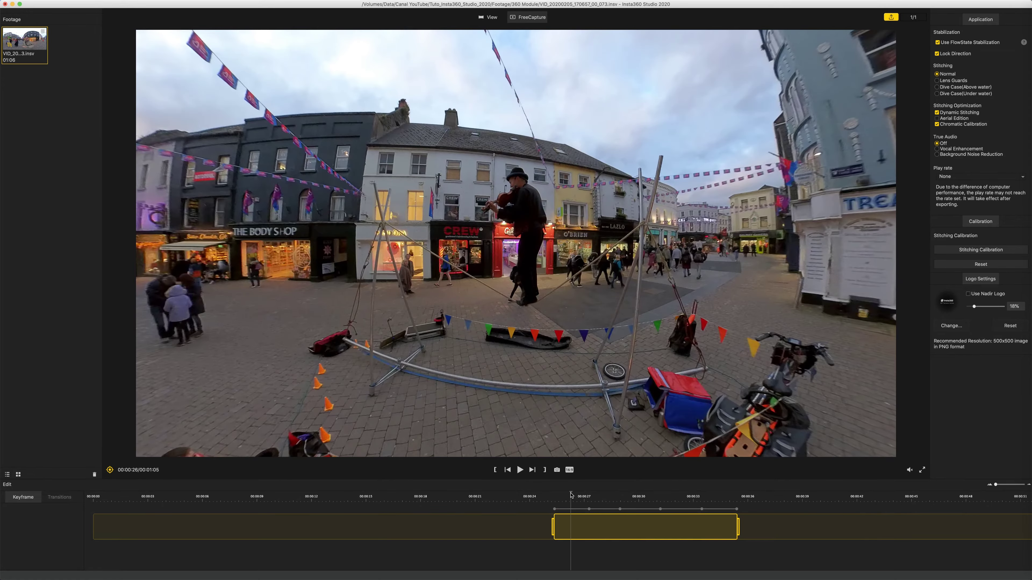
{"action": "left_click", "coordinate": [573, 509]}
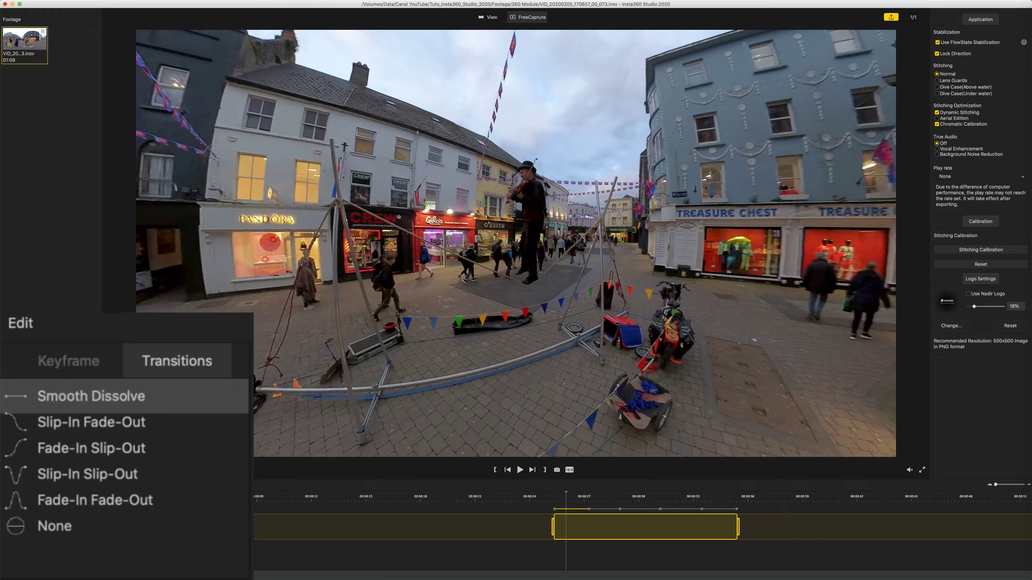
{"action": "left_click", "coordinate": [122, 496]}
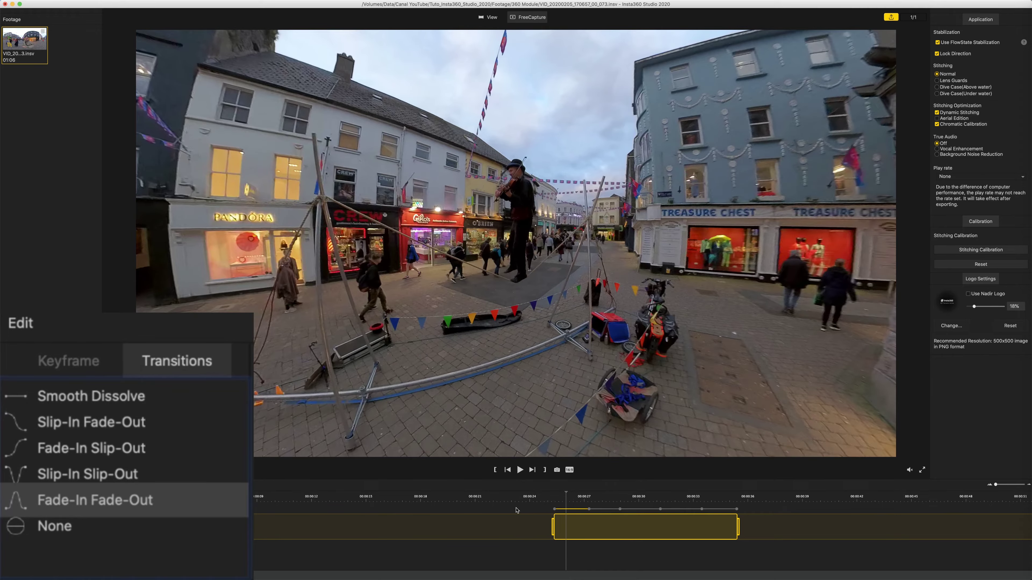
- Check the transition into the tiny planet keyframe and play the section from about 30 seconds
{"action": "left_click", "coordinate": [685, 509]}
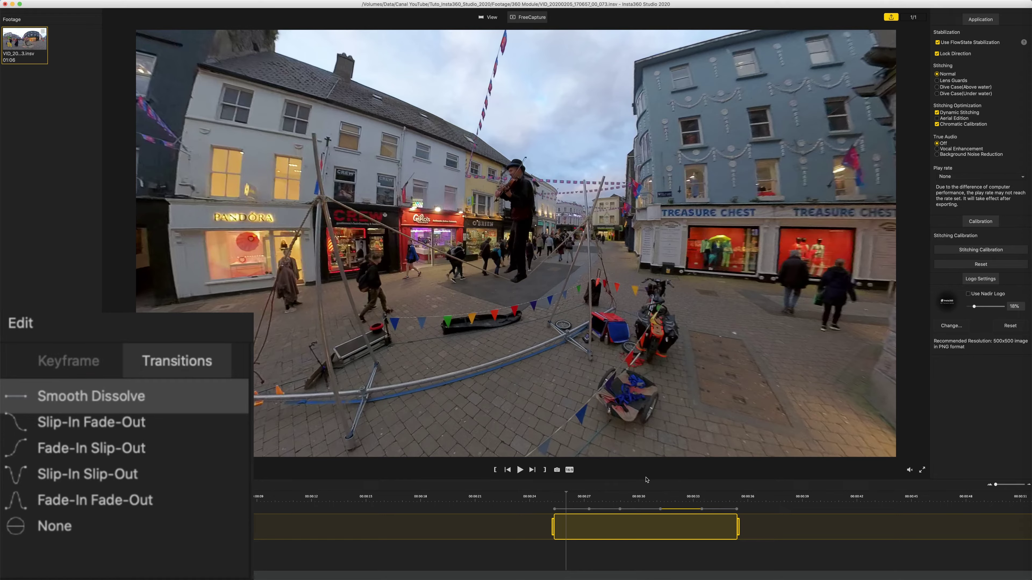
{"action": "left_click", "coordinate": [645, 498]}
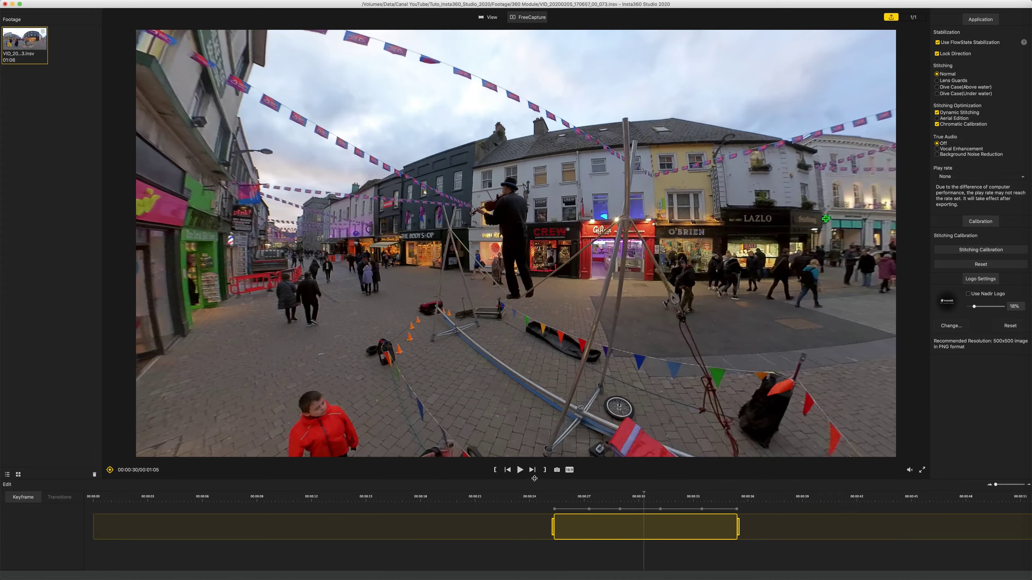
{"action": "left_click", "coordinate": [520, 470]}
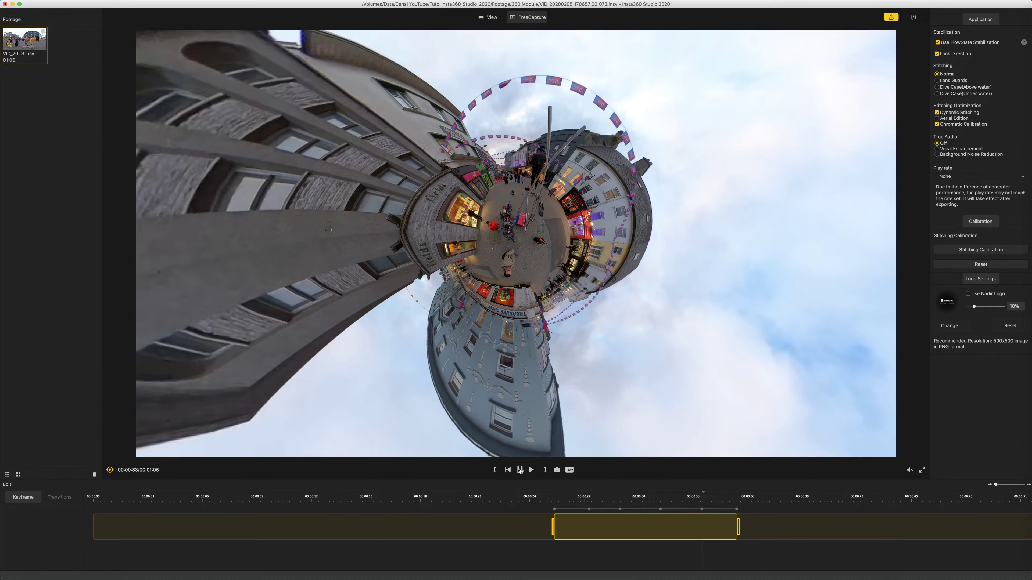
{"action": "left_click", "coordinate": [520, 470]}
- Set the transition leading into the tiny planet keyframe to Fade-In Fade-Out
{"action": "left_click", "coordinate": [676, 497]}
{"action": "left_click", "coordinate": [60, 498]}
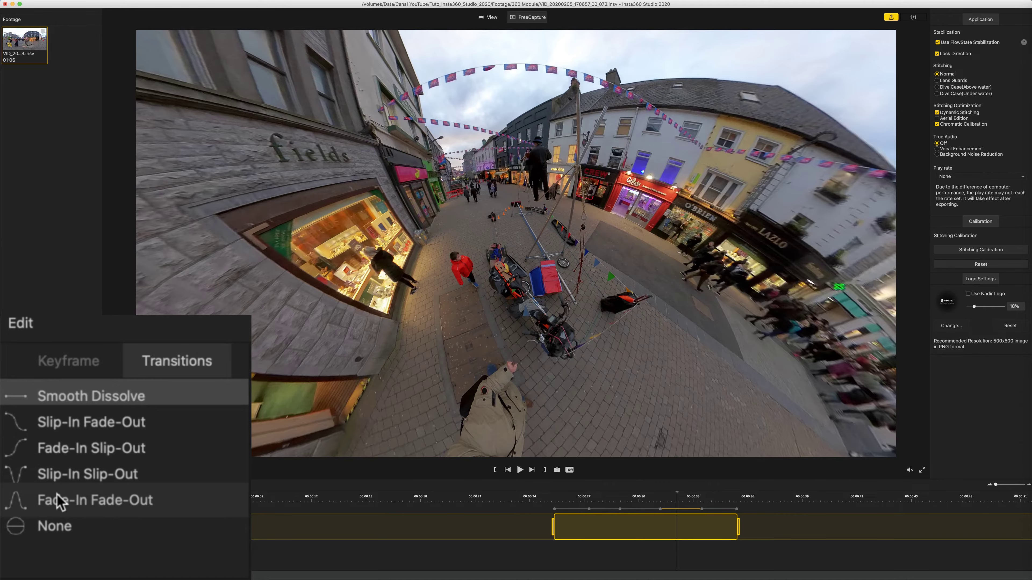
{"action": "left_click", "coordinate": [58, 501]}
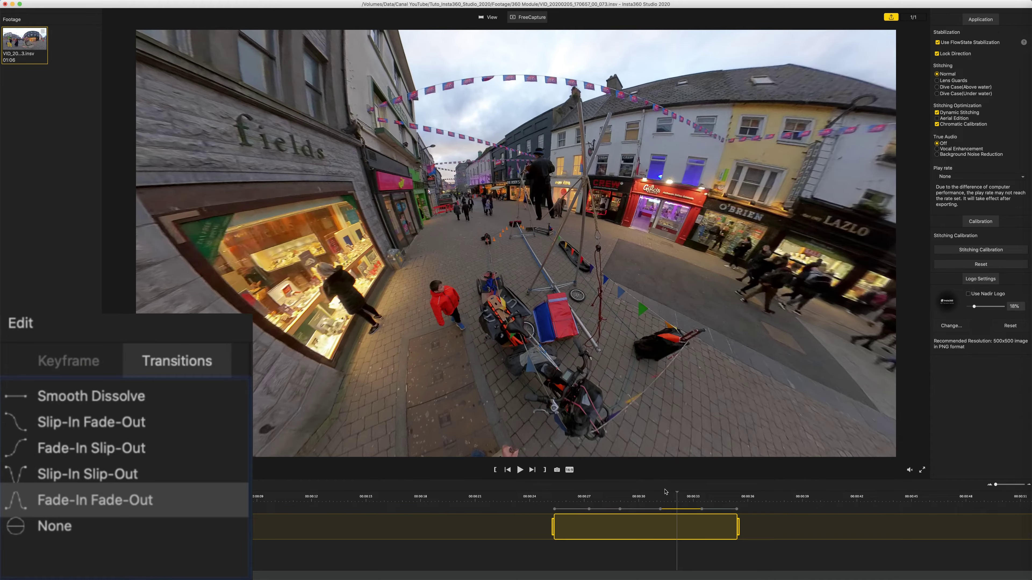
- Play the section from about 31 seconds to its end and review the frames around the tiny planet transition
{"action": "left_click_drag", "start_coordinate": [674, 495], "coordinate": [654, 495]}
{"action": "left_click", "coordinate": [520, 471]}
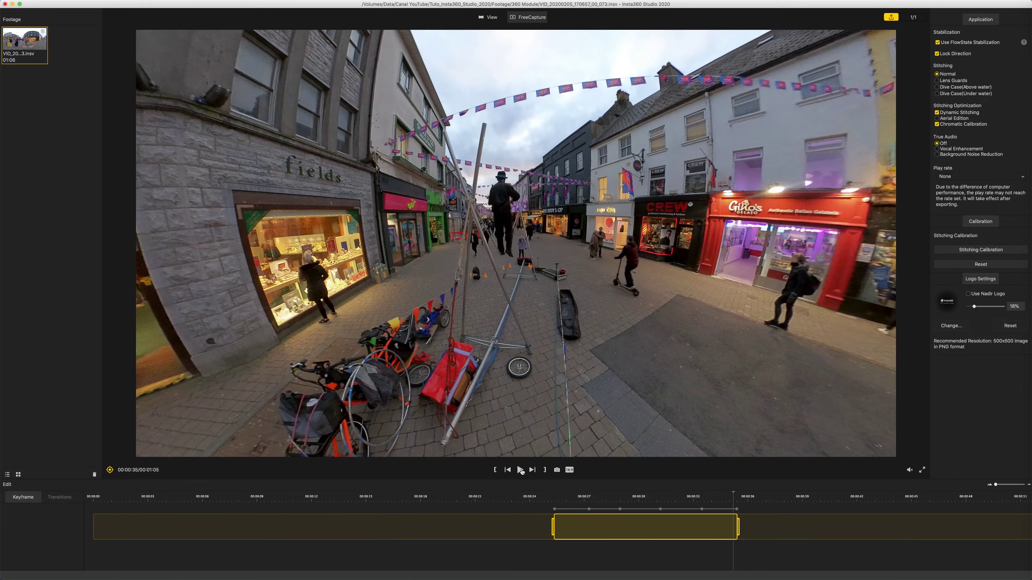
{"action": "left_click", "coordinate": [521, 470]}
{"action": "left_click_drag", "start_coordinate": [735, 493], "coordinate": [716, 493]}
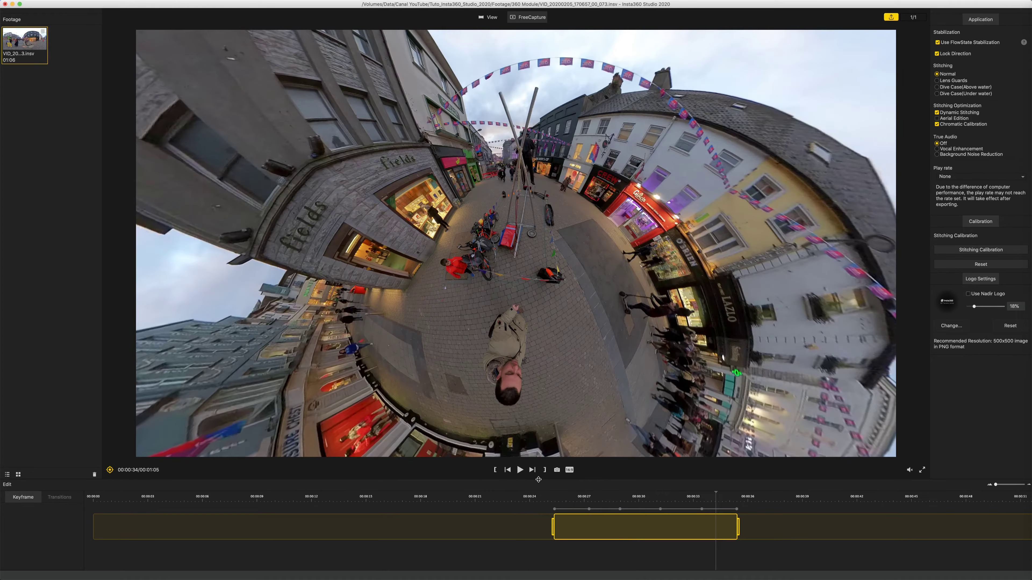
{"action": "left_click", "coordinate": [680, 497]}
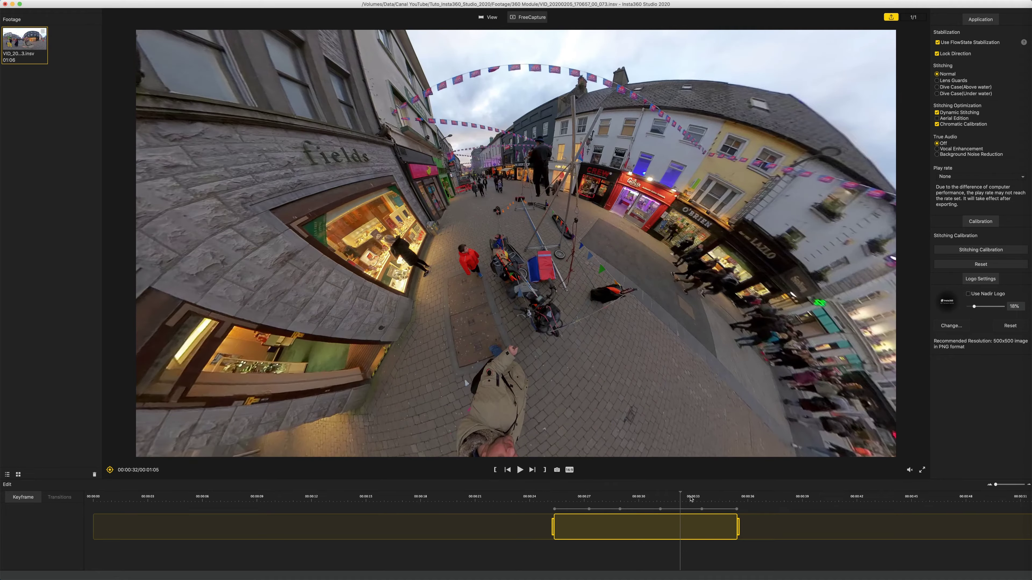
- Go to the tiny planet view at 33 seconds, start saving a screenshot of it and cancel
{"action": "left_click_drag", "start_coordinate": [690, 499], "coordinate": [705, 497]}
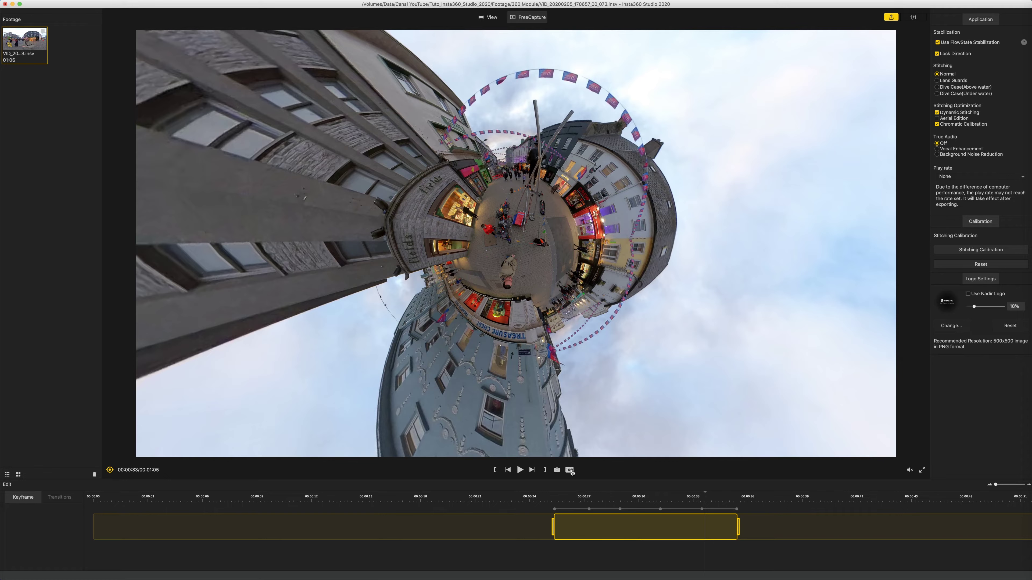
{"action": "left_click", "coordinate": [556, 470]}
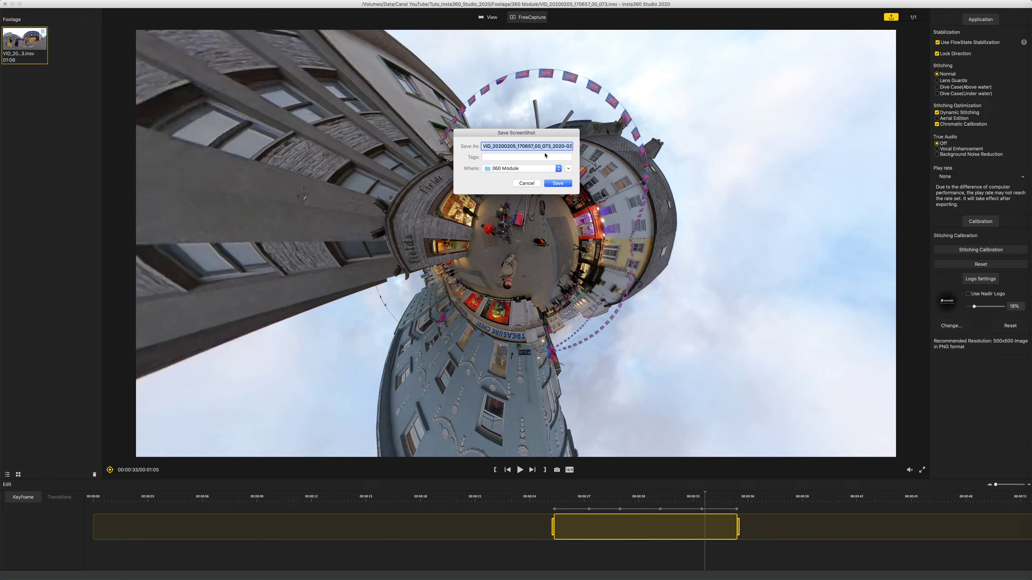
{"action": "left_click", "coordinate": [527, 183]}
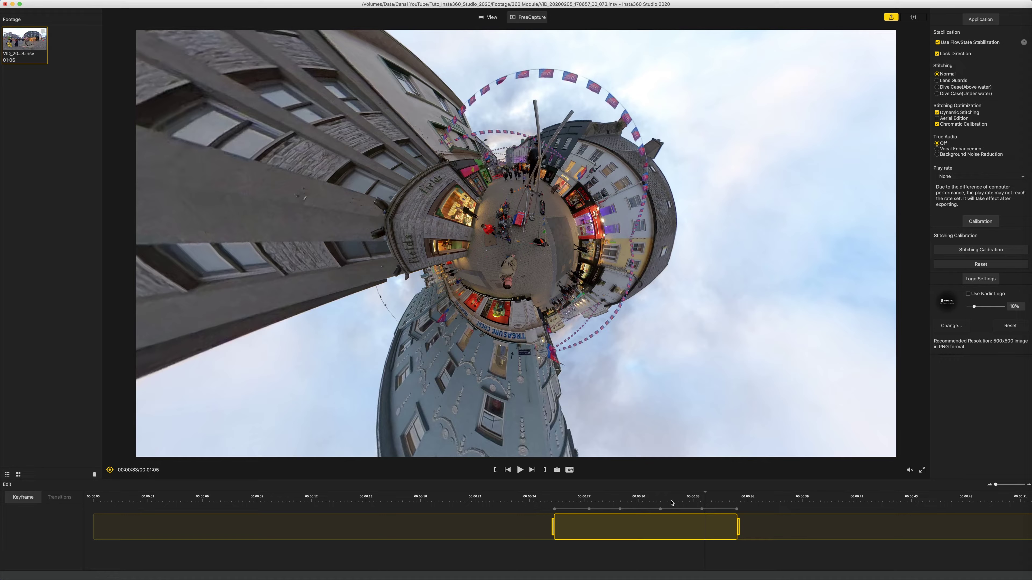
- Inspect the settings of the section's last transition and last keyframe
{"action": "left_click", "coordinate": [725, 510]}
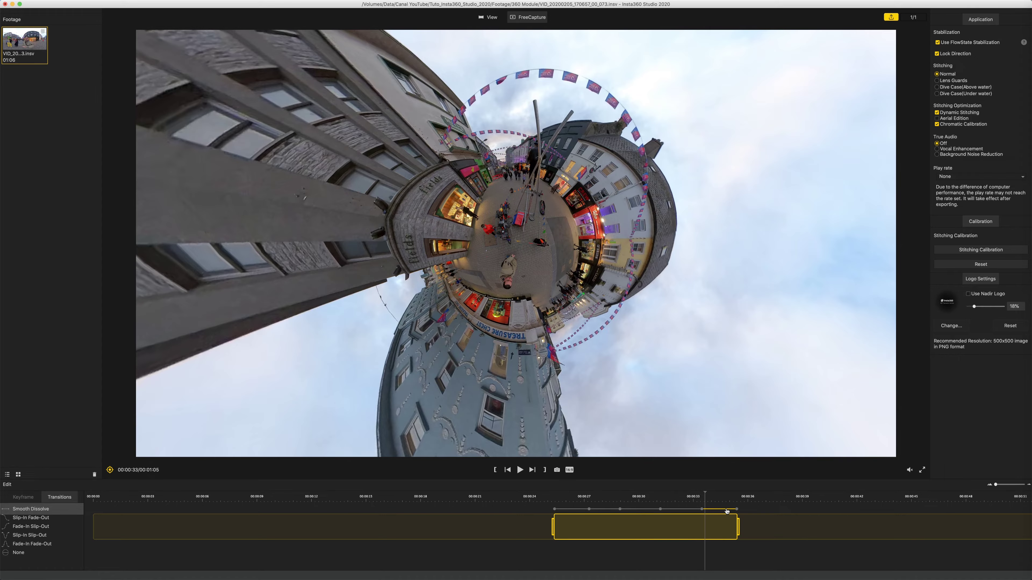
{"action": "left_click", "coordinate": [736, 510]}
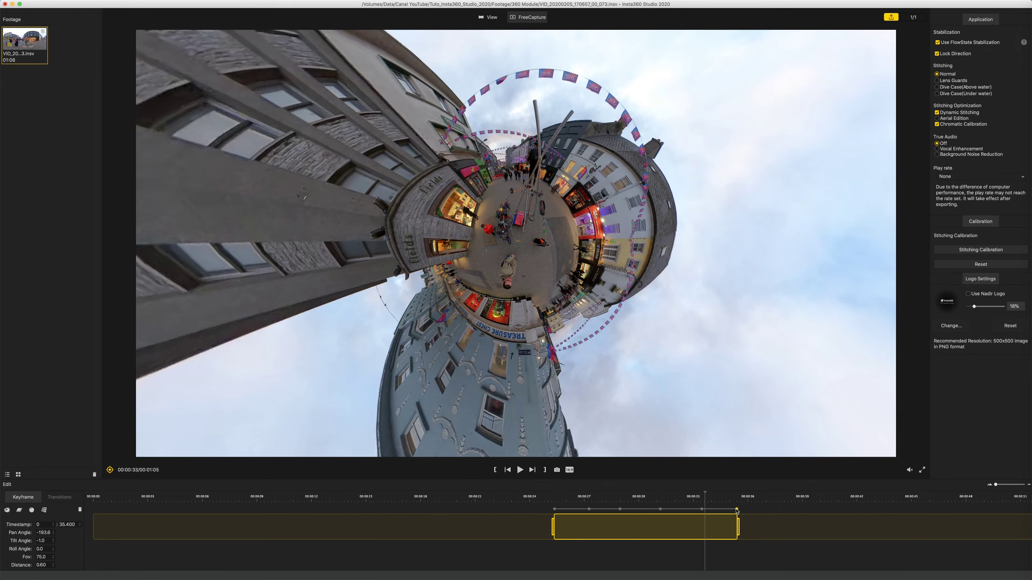
{"action": "left_click", "coordinate": [729, 510]}
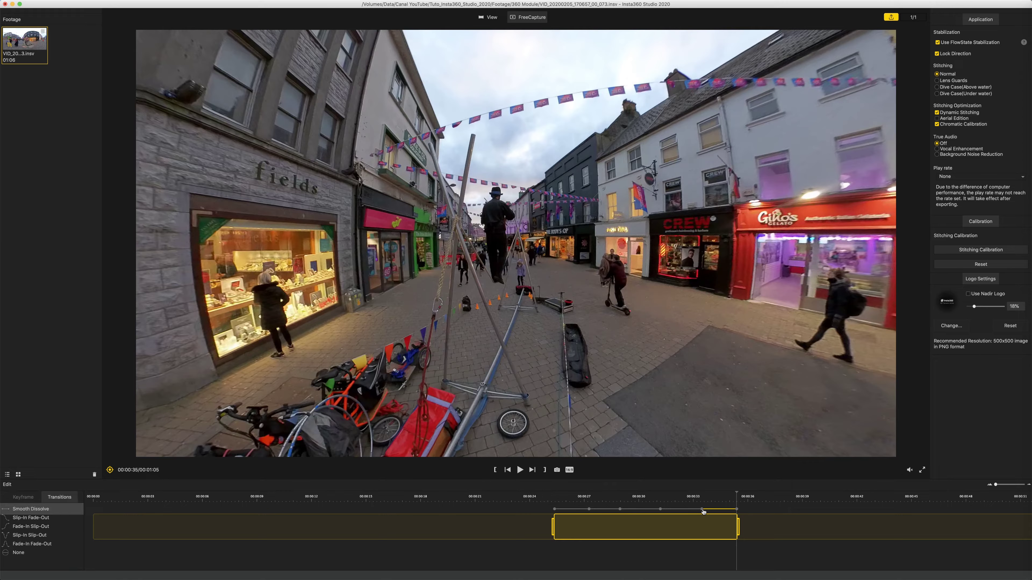
{"action": "left_click", "coordinate": [686, 511]}
- Select the last three transitions together and set them to Fade-In Fade-Out
{"action": "left_click", "coordinate": [711, 511]}
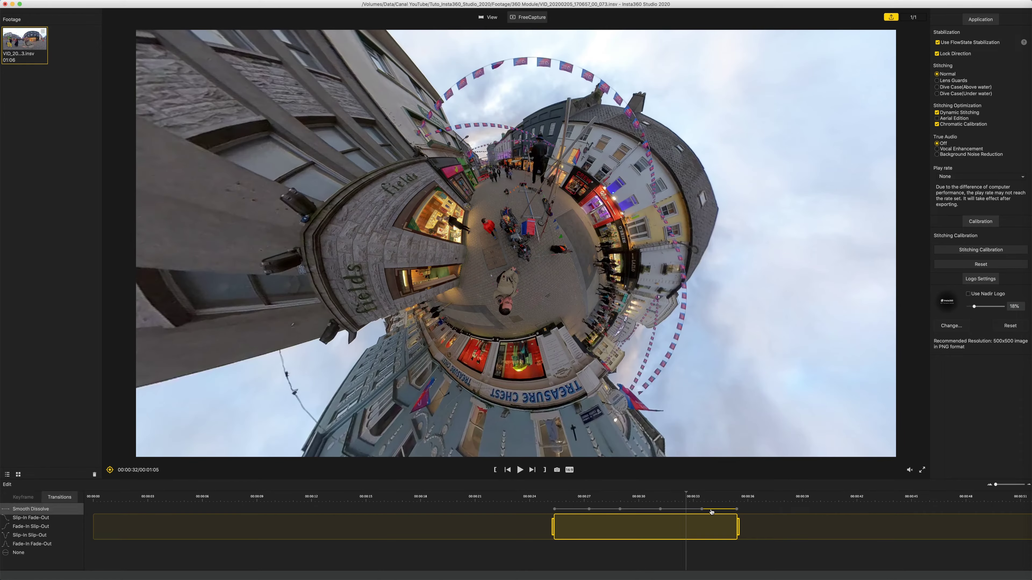
{"action": "left_click", "coordinate": [677, 510], "text": "shift"}
{"action": "left_click", "coordinate": [642, 510], "text": "shift"}
{"action": "left_click", "coordinate": [35, 545]}
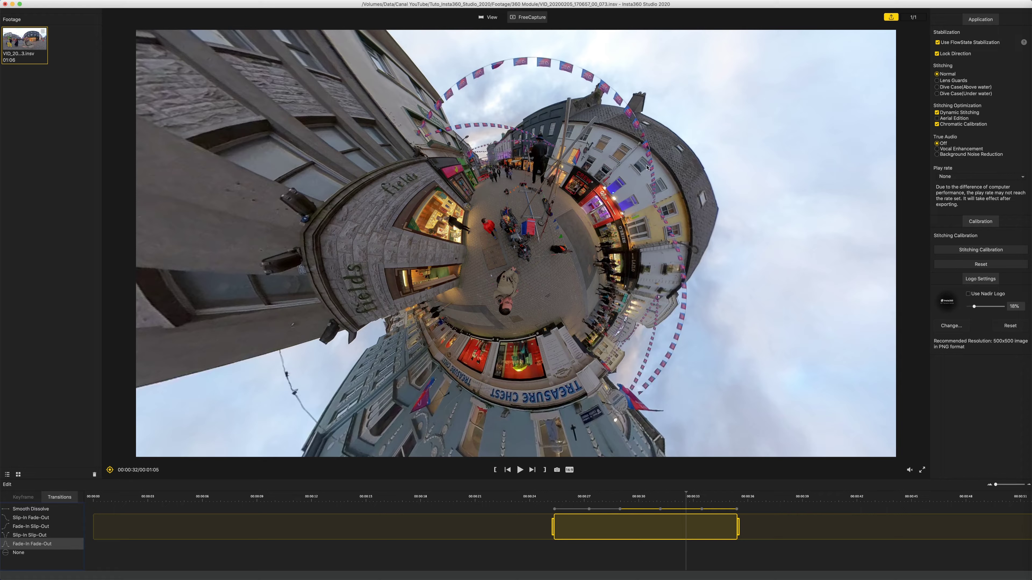
- Save the changes for export and set the video's encoding format to H.265 and bitrate to 200 Mbps
{"action": "left_click", "coordinate": [896, 17]}
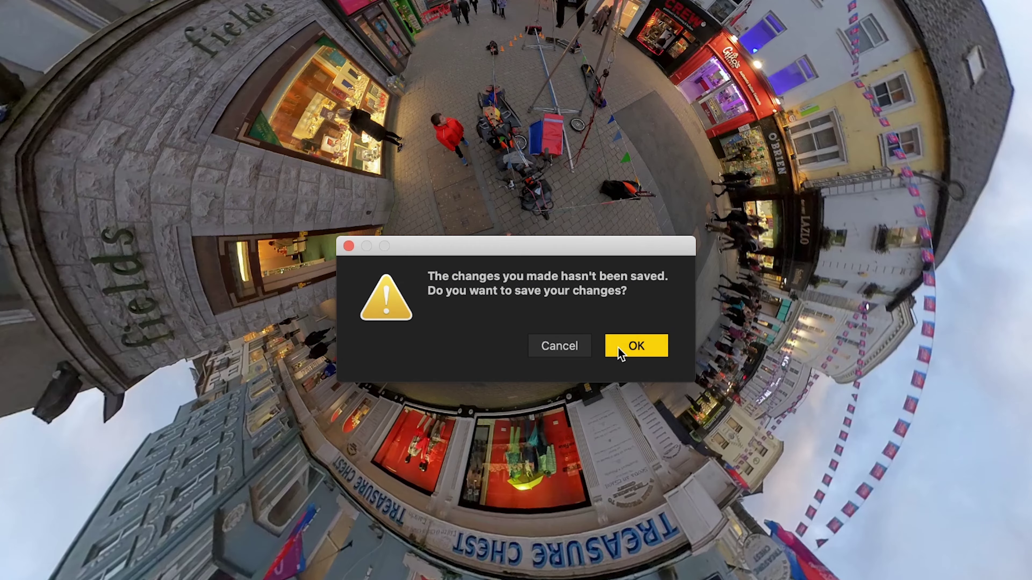
{"action": "left_click", "coordinate": [632, 348]}
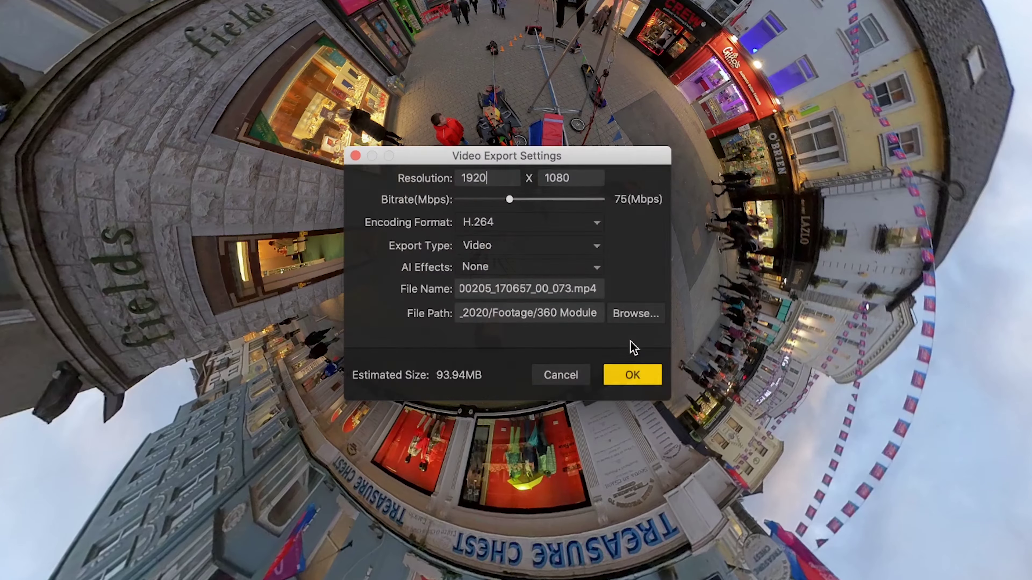
{"action": "left_click", "coordinate": [603, 221]}
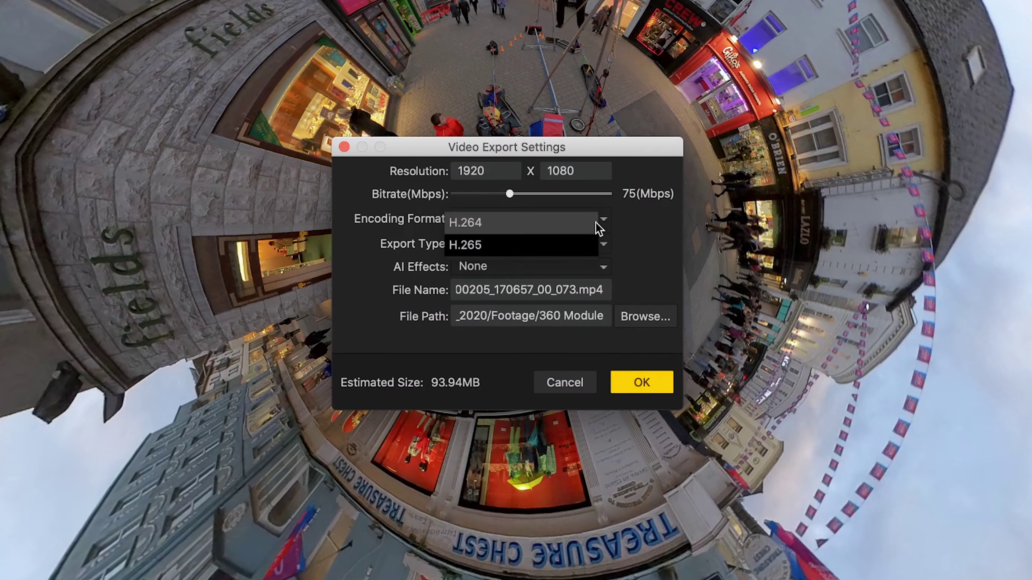
{"action": "left_click", "coordinate": [534, 244]}
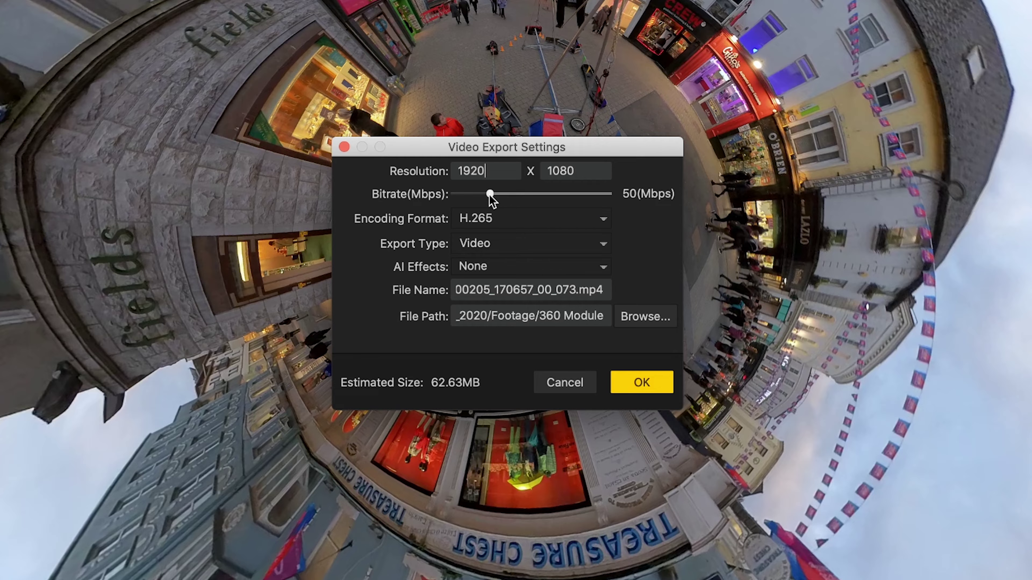
{"action": "left_click_drag", "start_coordinate": [491, 195], "coordinate": [618, 208]}
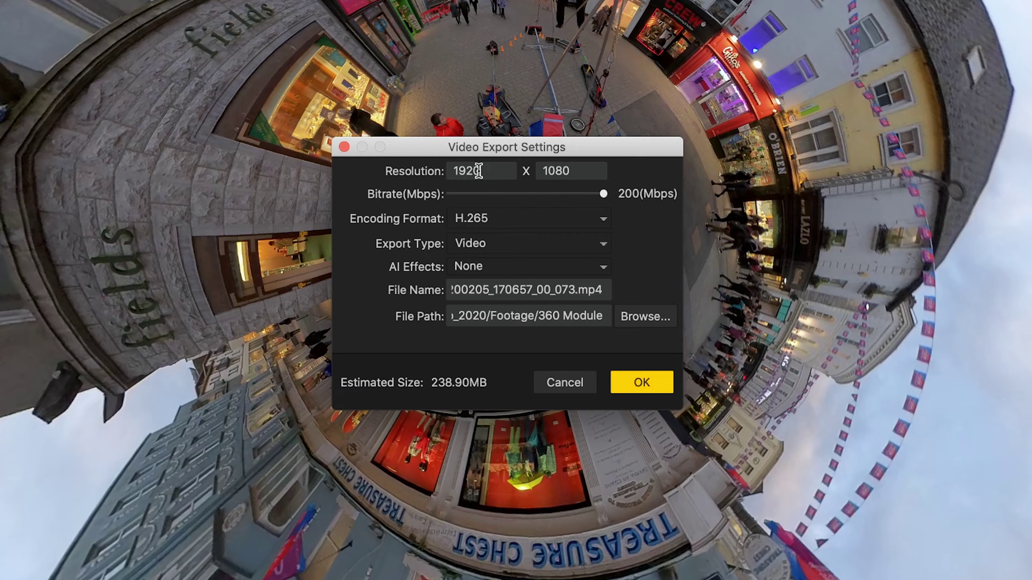
{"action": "left_click_drag", "start_coordinate": [517, 152], "coordinate": [597, 142]}
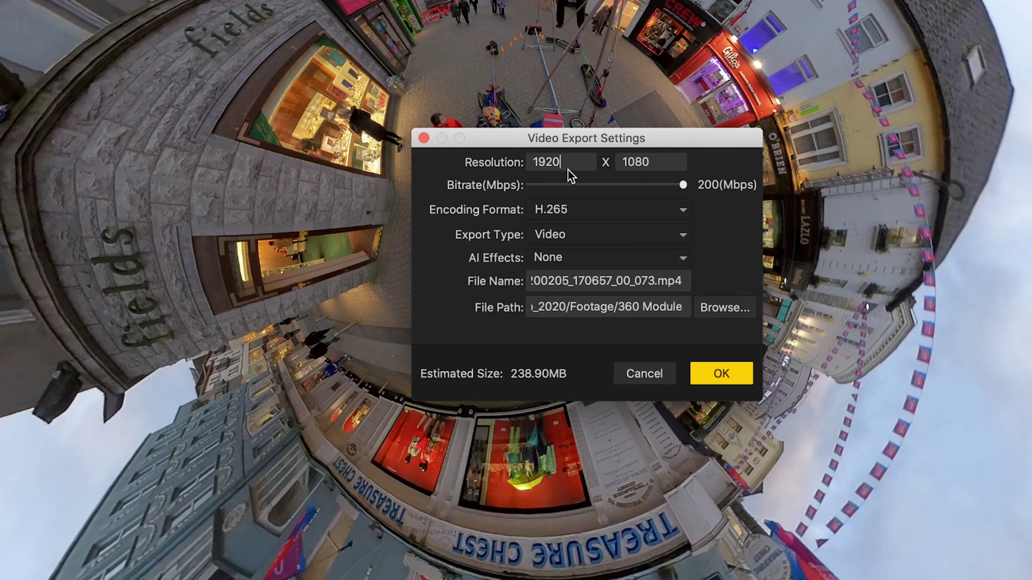
- Review the AI effects options, keep None, and export the video with the file name video_plano.mp4
{"action": "left_click", "coordinate": [684, 260]}
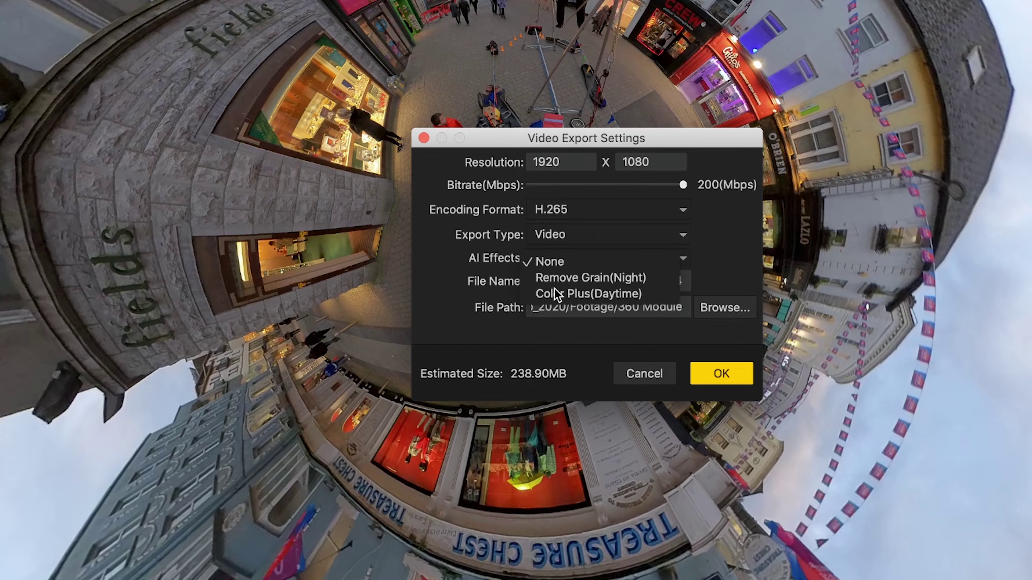
{"action": "left_click", "coordinate": [720, 279]}
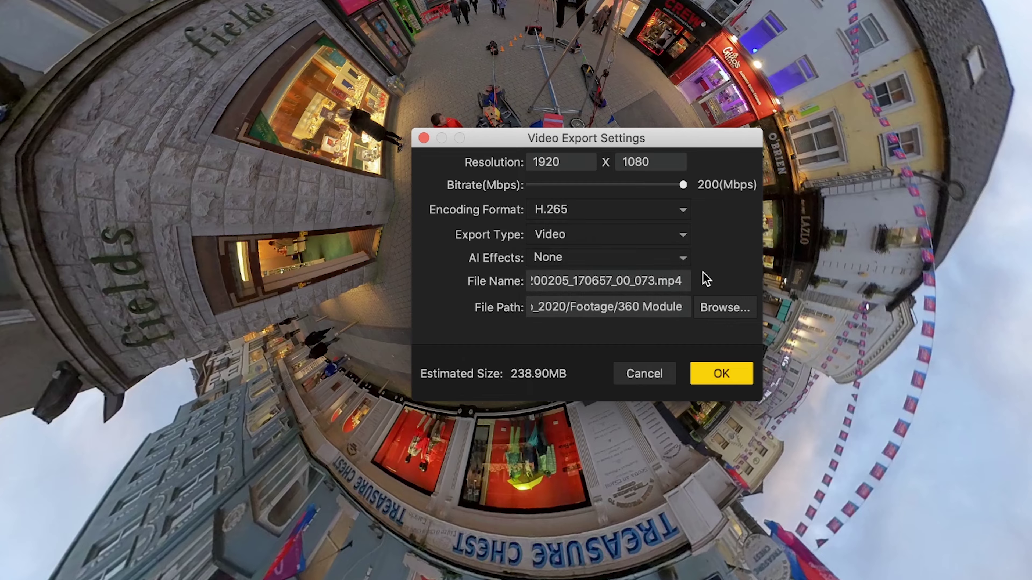
{"action": "left_click_drag", "start_coordinate": [654, 279], "coordinate": [462, 278]}
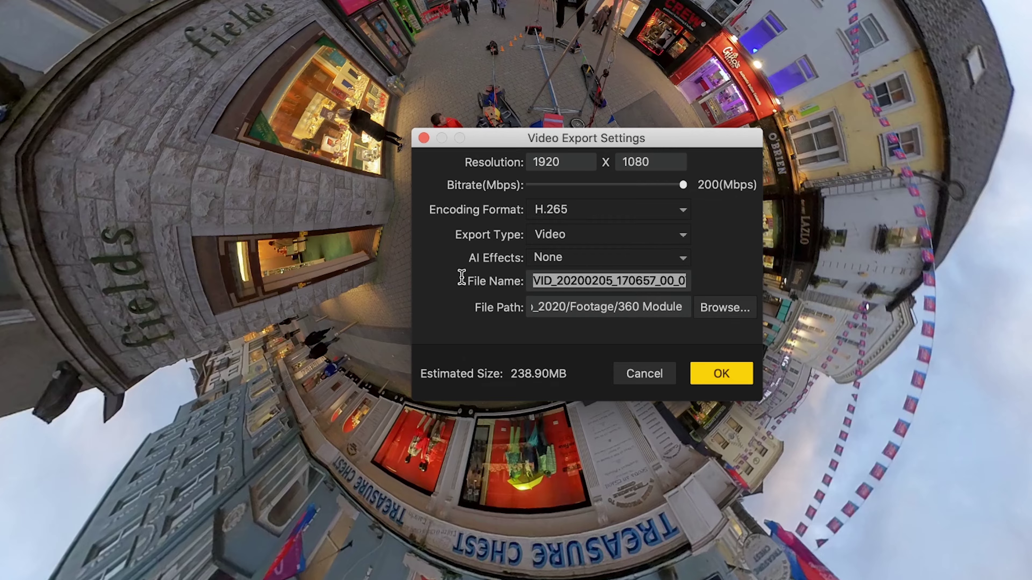
{"action": "type", "text": "video"}
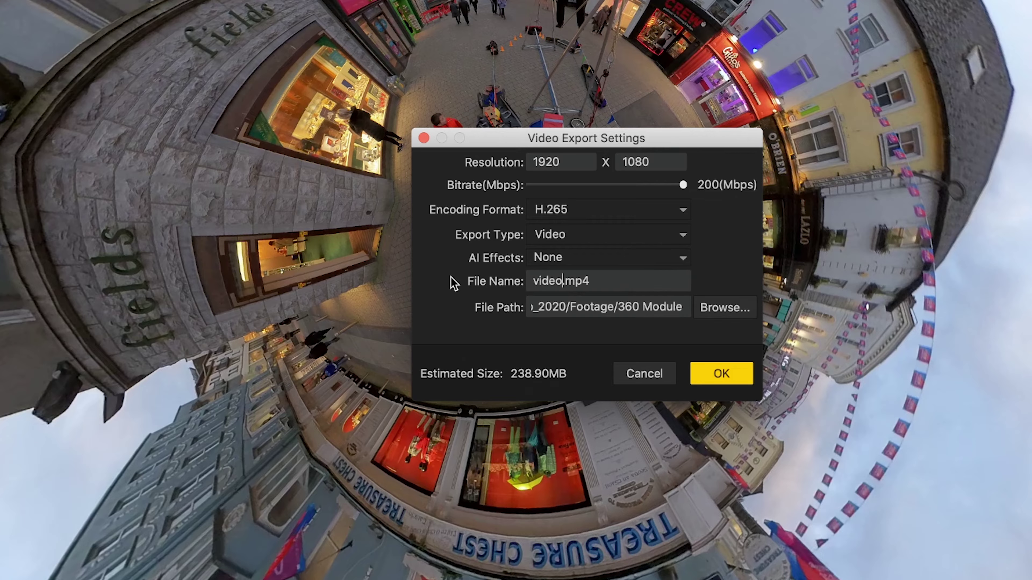
{"action": "type", "text": "_plano"}
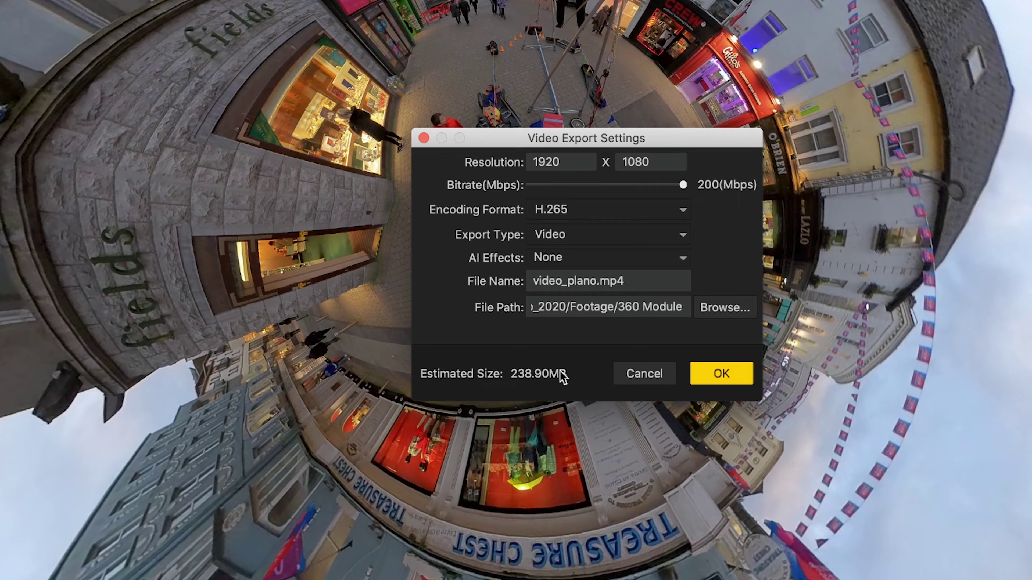
{"action": "left_click", "coordinate": [718, 372]}
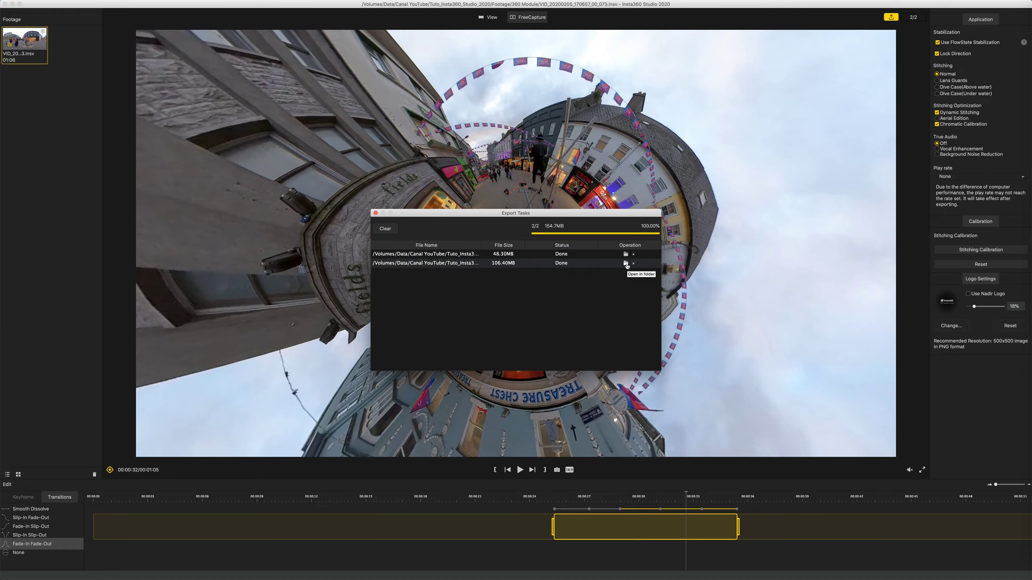
- Open the exported video_plano.mp4 from its folder, play it through, and close the player, folder and export task windows
{"action": "left_click", "coordinate": [786, 225]}
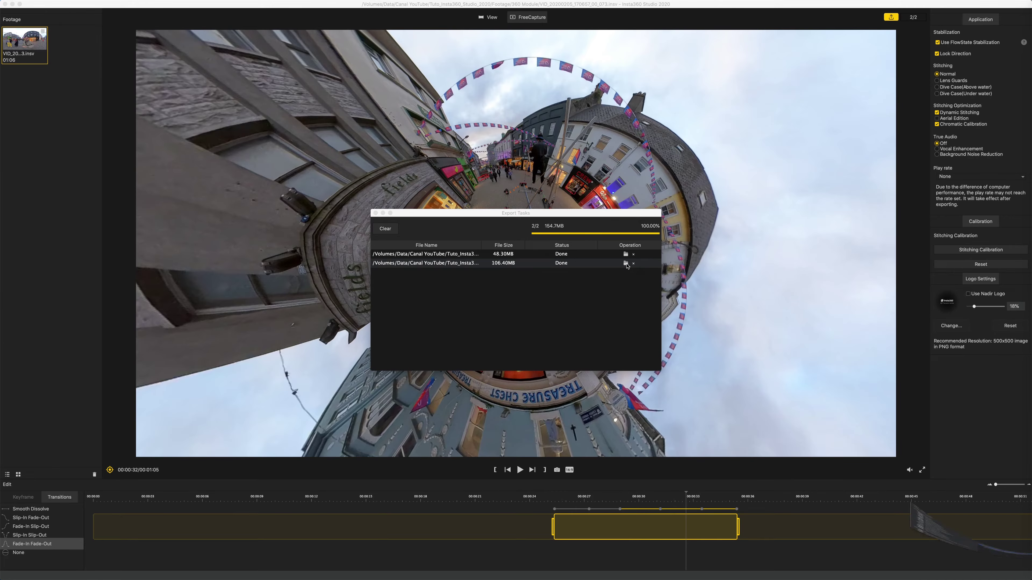
{"action": "double_click", "coordinate": [610, 217]}
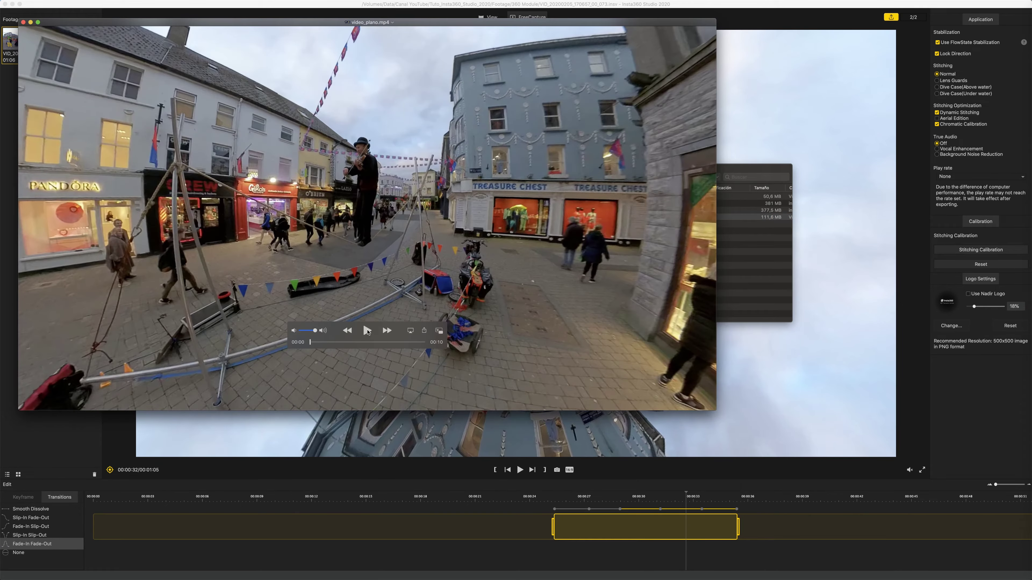
{"action": "left_click", "coordinate": [367, 331]}
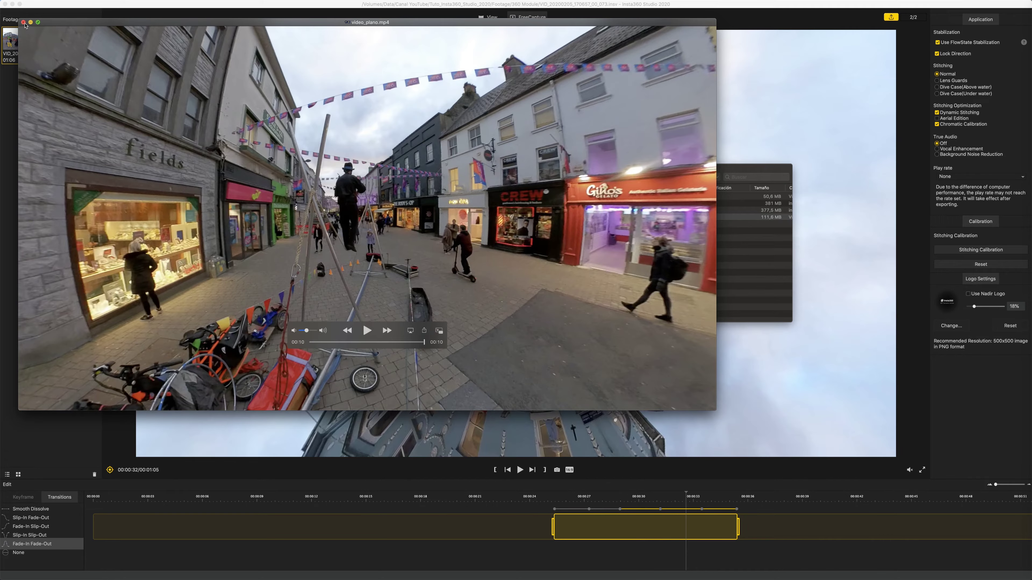
{"action": "left_click", "coordinate": [23, 22]}
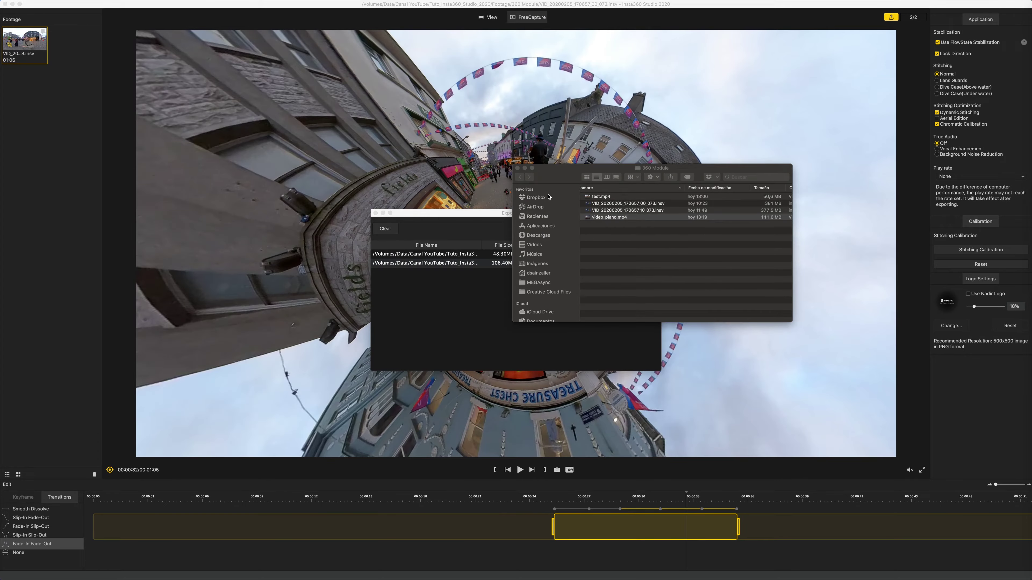
{"action": "left_click", "coordinate": [517, 168]}
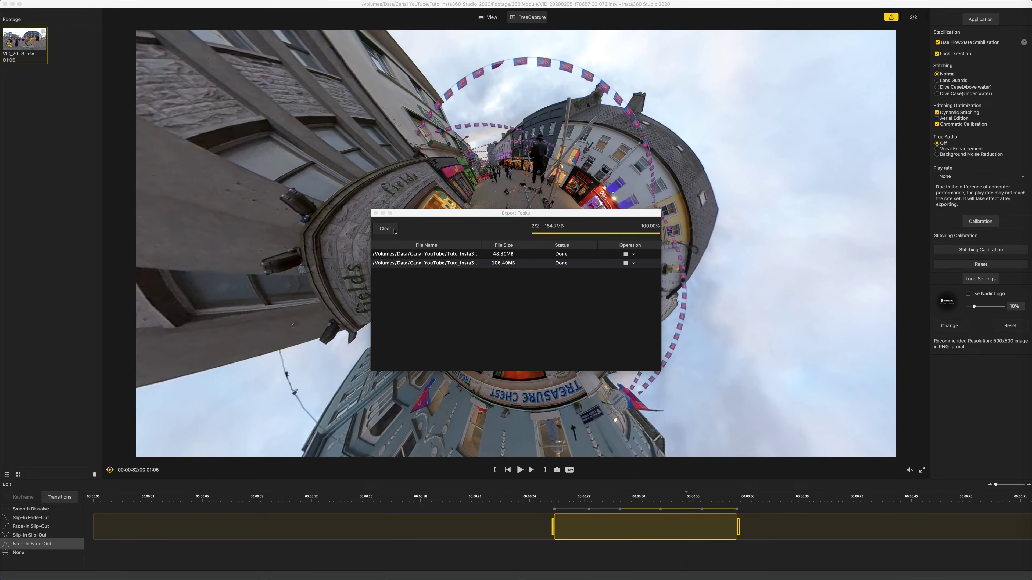
{"action": "left_click", "coordinate": [376, 213]}
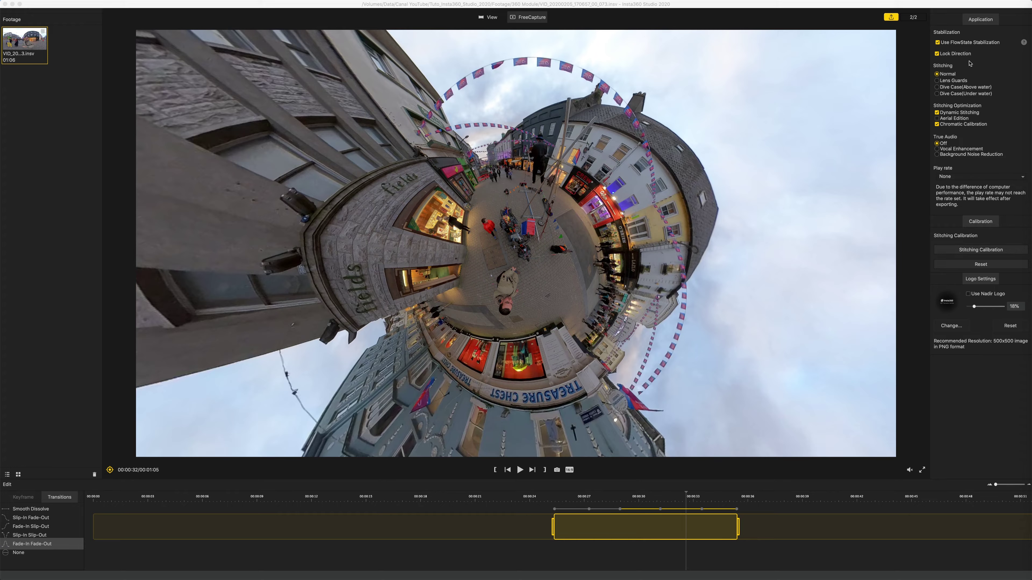
- Import VID_20200226_084909_00_013.insv from the 4K Module folder and try to switch the clip to FreeCapture
{"action": "key", "text": "super+Tab"}
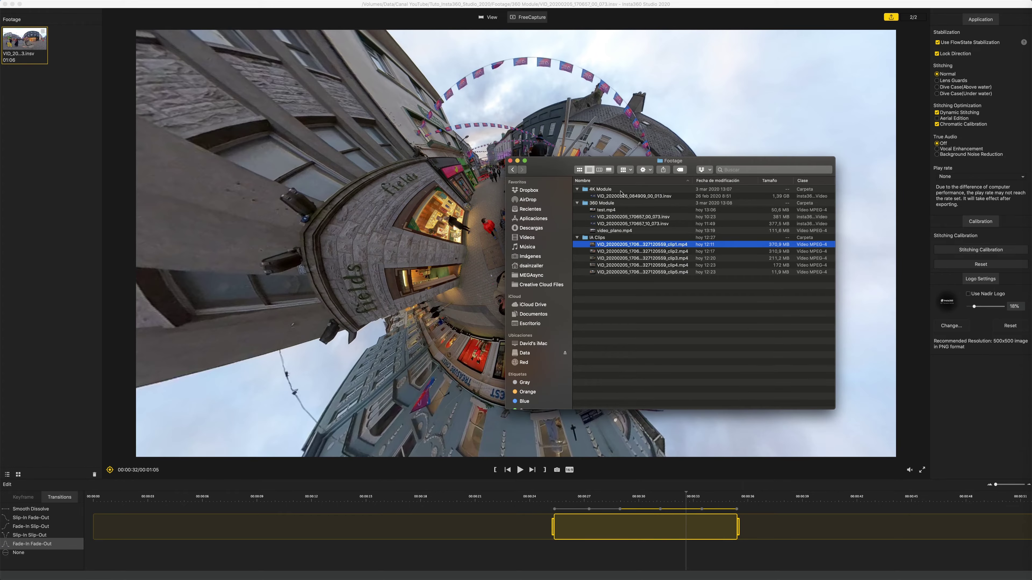
{"action": "left_click_drag", "start_coordinate": [622, 196], "coordinate": [71, 191]}
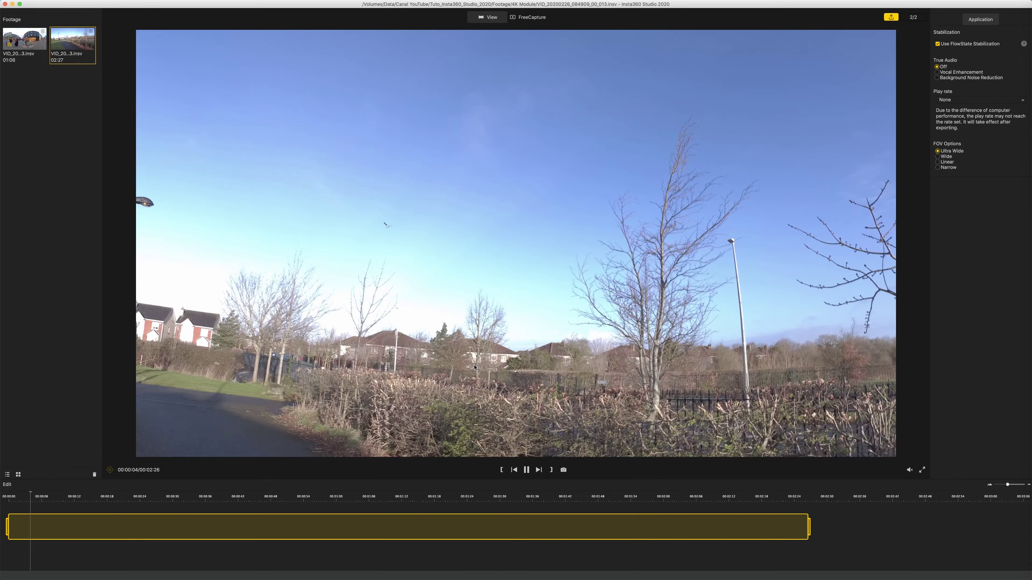
{"action": "left_click", "coordinate": [526, 470]}
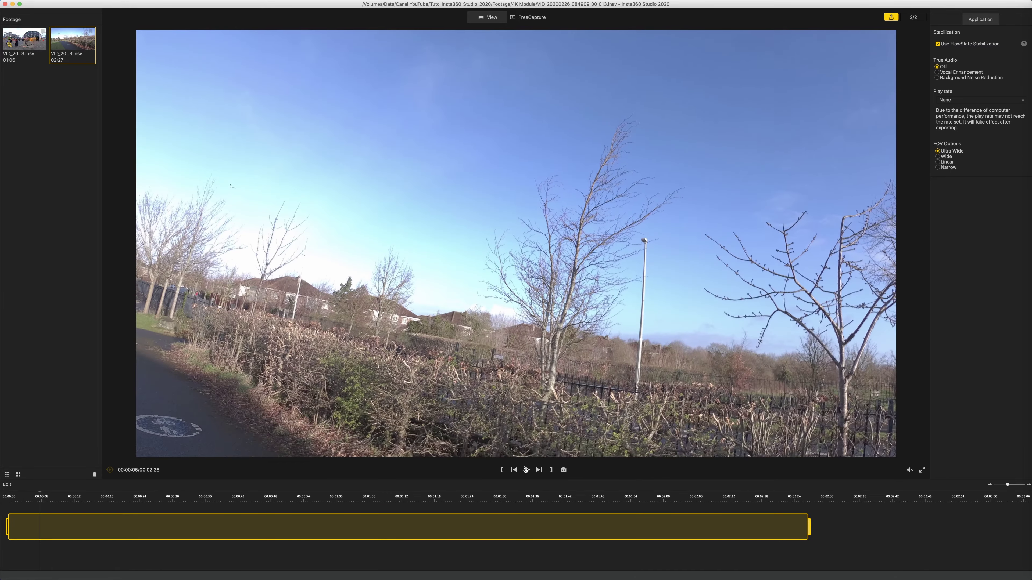
{"action": "left_click", "coordinate": [519, 17]}
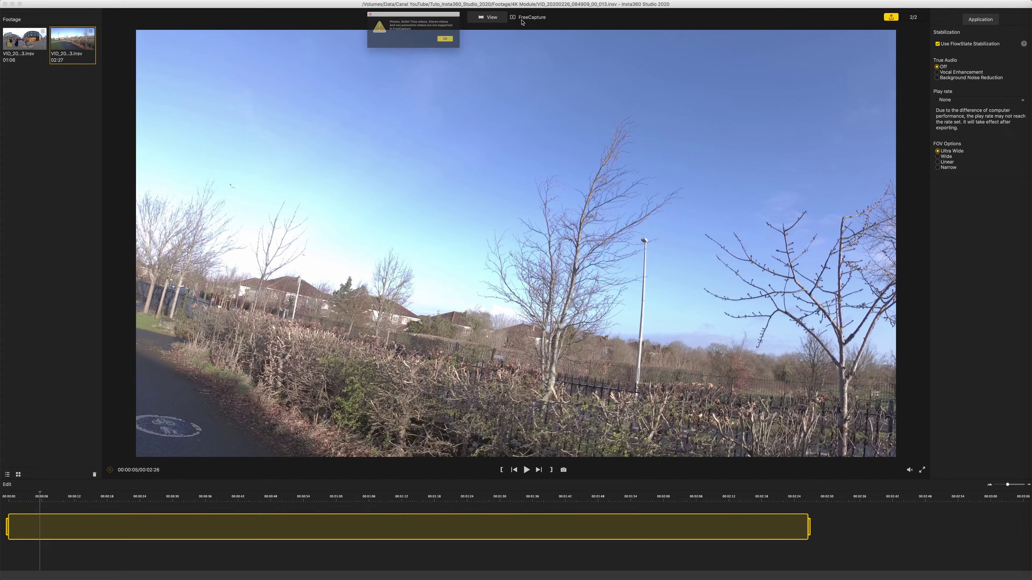
{"action": "left_click", "coordinate": [466, 45]}
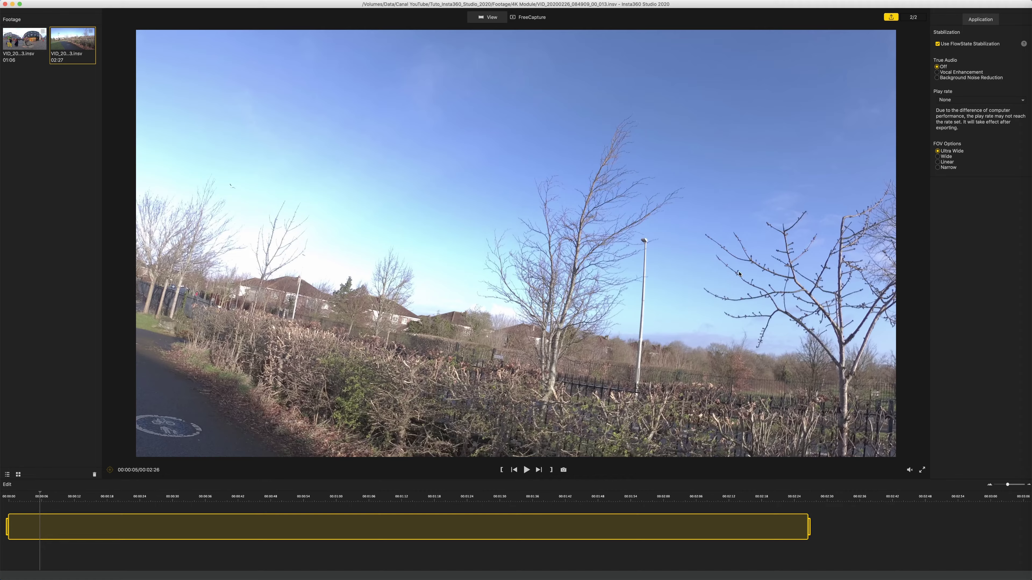
- Play the clip from about 26 seconds and compare it with FlowState Stabilization off and on
{"action": "left_click", "coordinate": [152, 499]}
{"action": "left_click", "coordinate": [525, 471]}
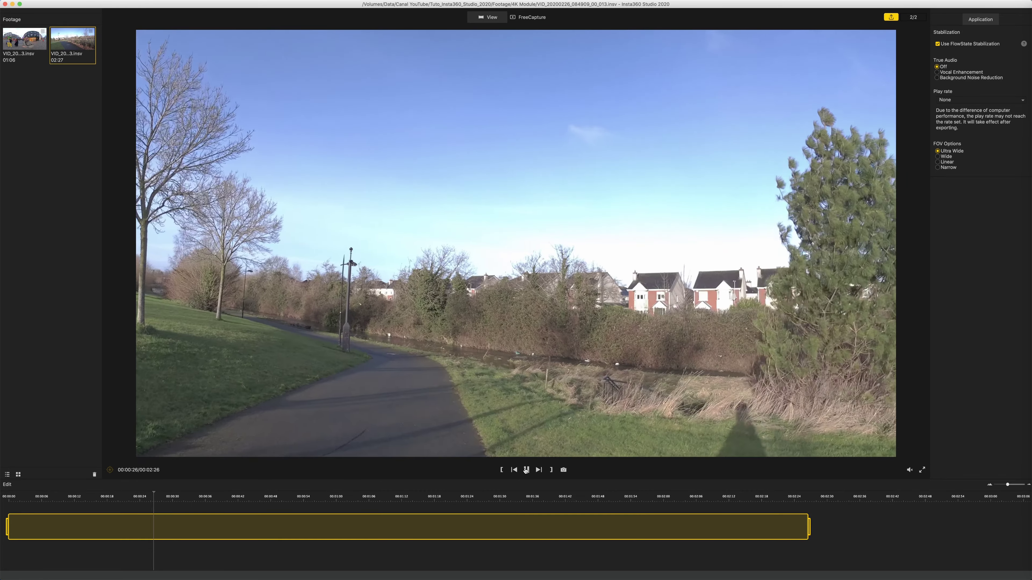
{"action": "left_click", "coordinate": [937, 44]}
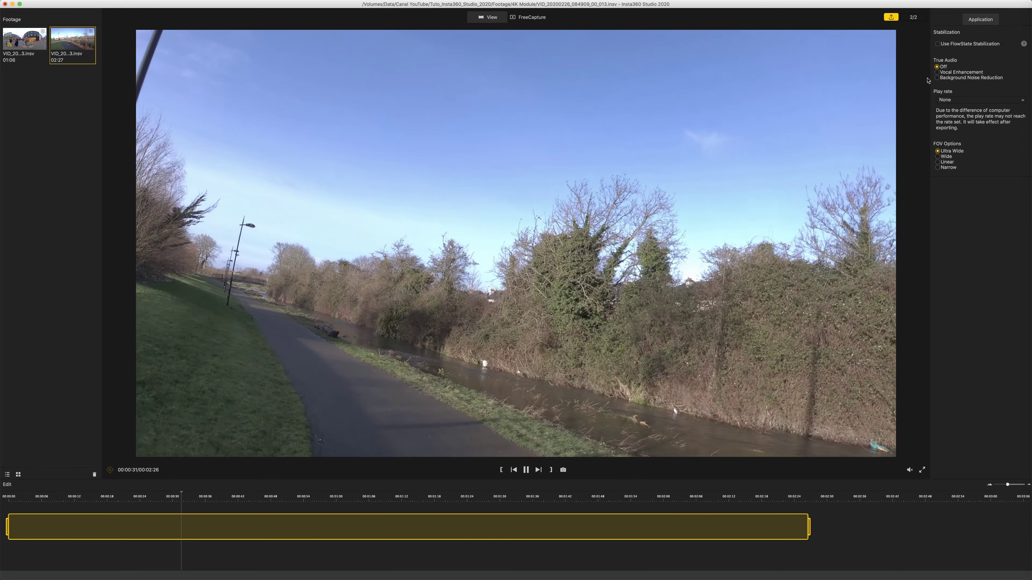
{"action": "left_click", "coordinate": [937, 44]}
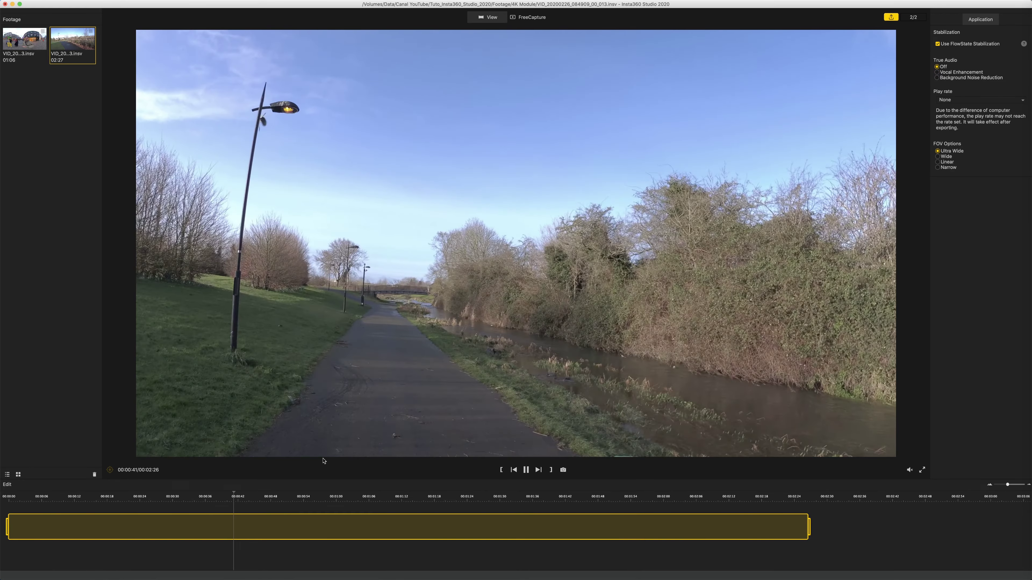
{"action": "left_click", "coordinate": [527, 470]}
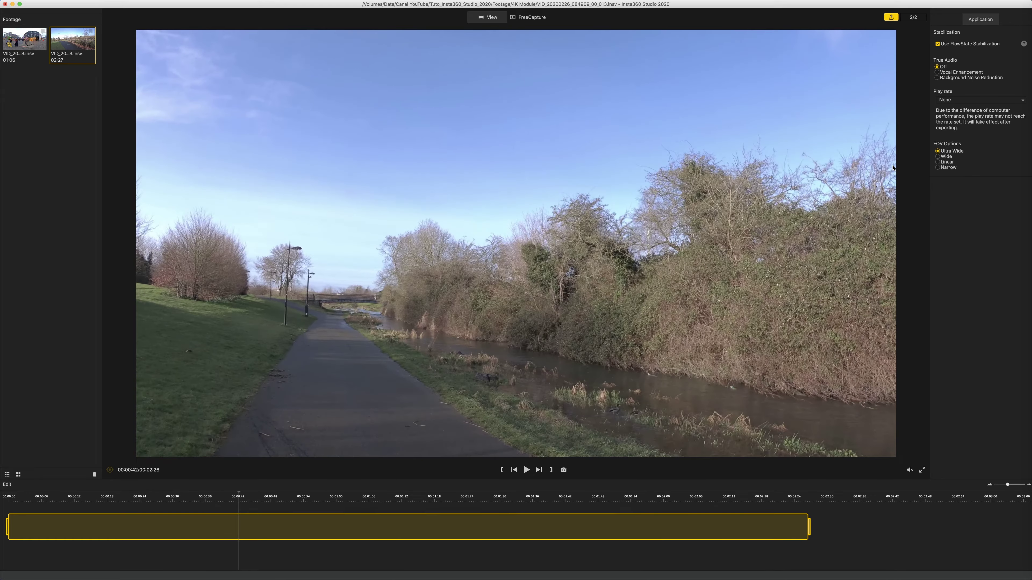
- Review the play rate options, compare the clip's Wide and Narrow fields of view, and restore Ultra Wide
{"action": "left_click", "coordinate": [975, 100]}
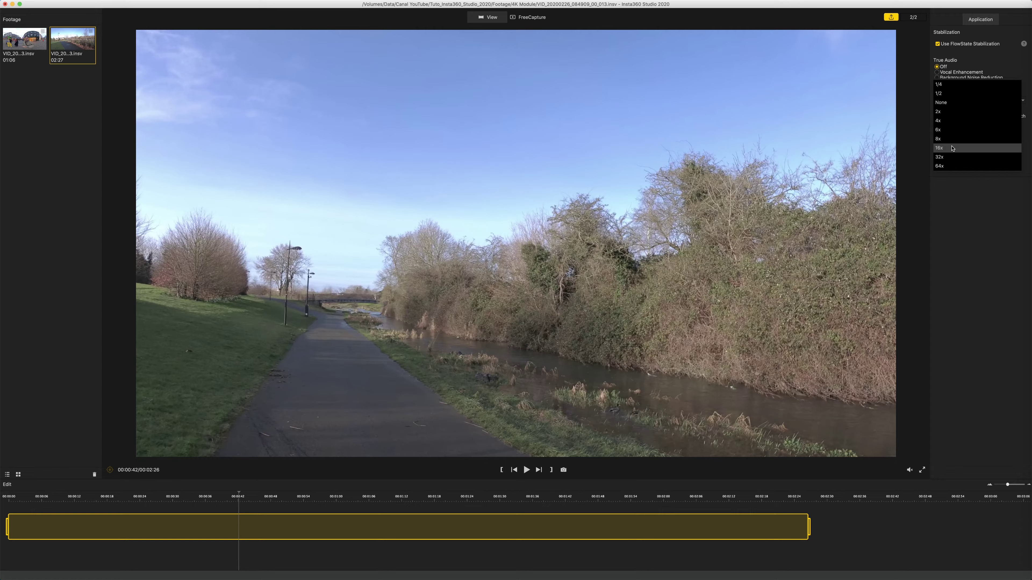
{"action": "left_click", "coordinate": [967, 215]}
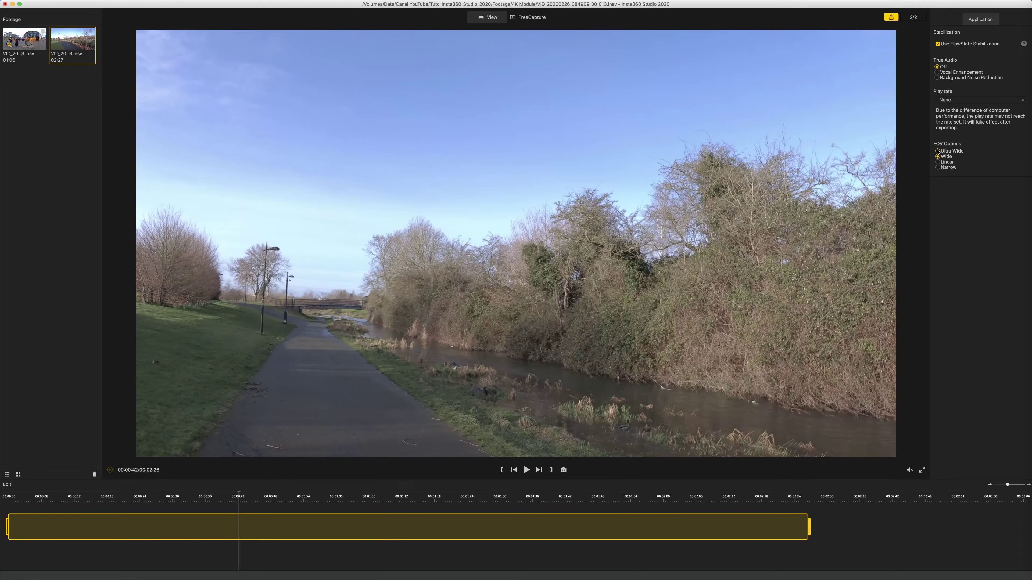
{"action": "left_click", "coordinate": [938, 168]}
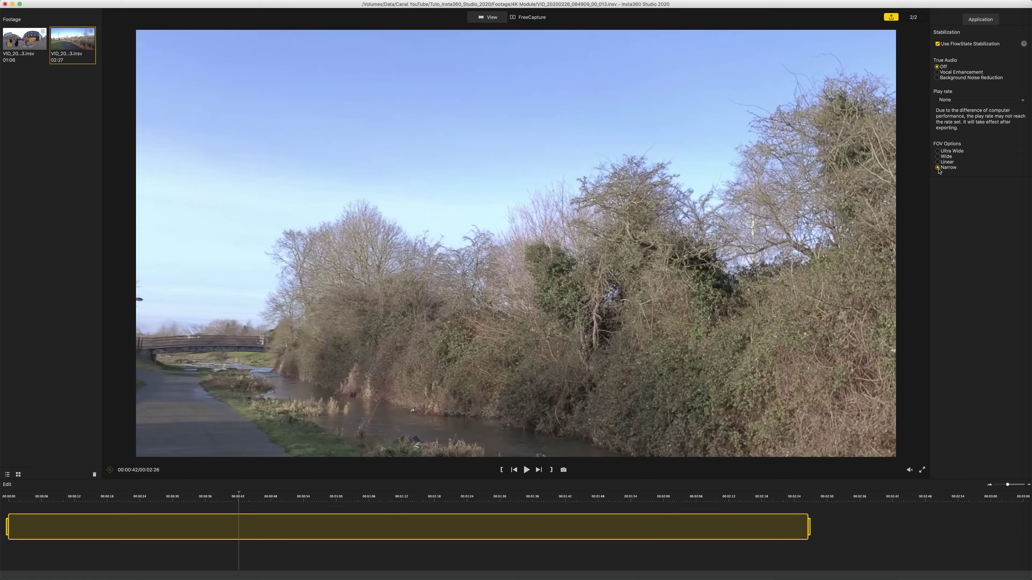
{"action": "left_click", "coordinate": [938, 152]}
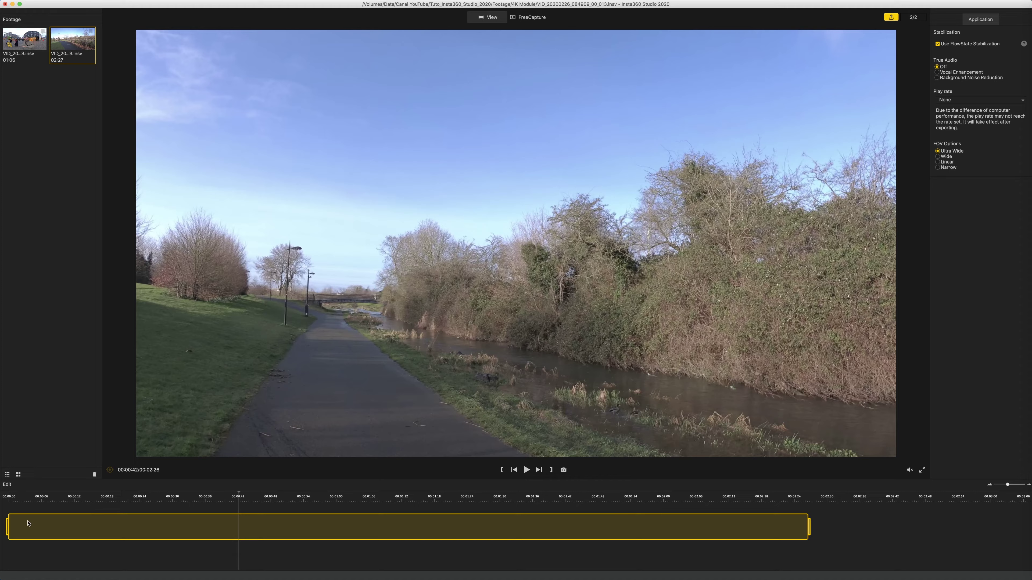
- Trim the 4K clip to the section from about 40 to 49 seconds and open its export settings, saving the changes
{"action": "left_click_drag", "start_coordinate": [7, 525], "coordinate": [228, 532]}
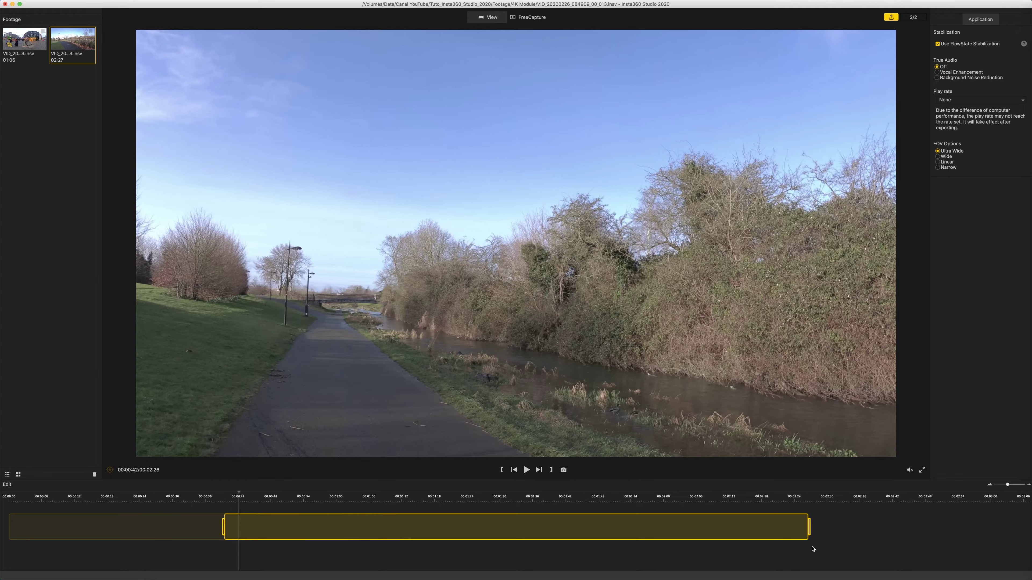
{"action": "left_click_drag", "start_coordinate": [809, 527], "coordinate": [273, 527]}
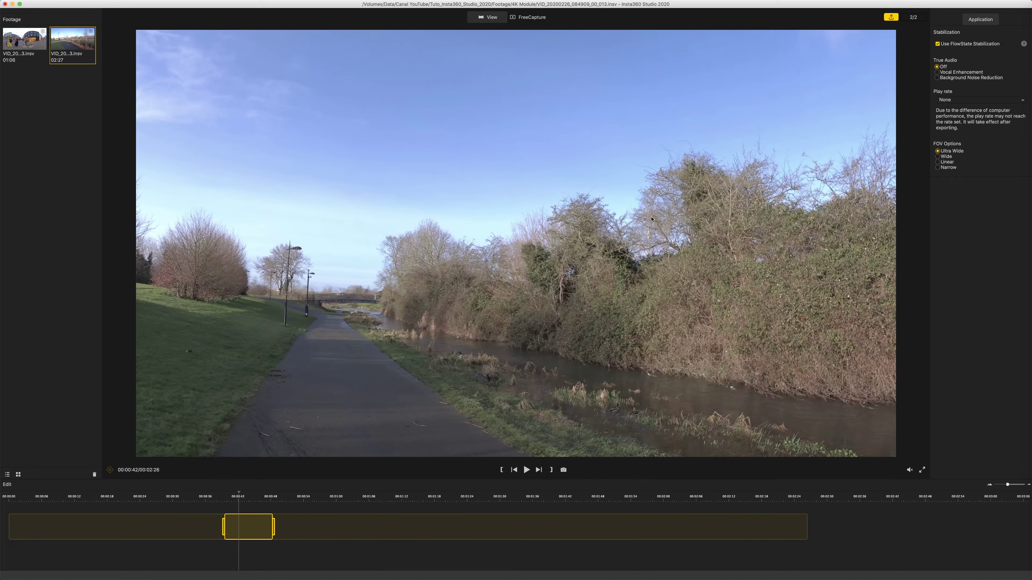
{"action": "left_click", "coordinate": [890, 18]}
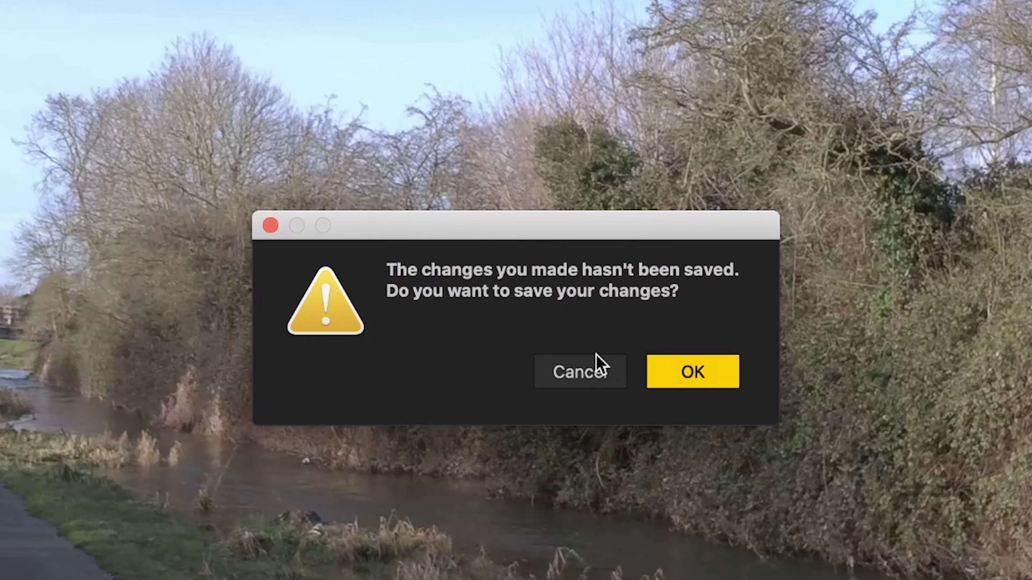
{"action": "left_click", "coordinate": [691, 378]}
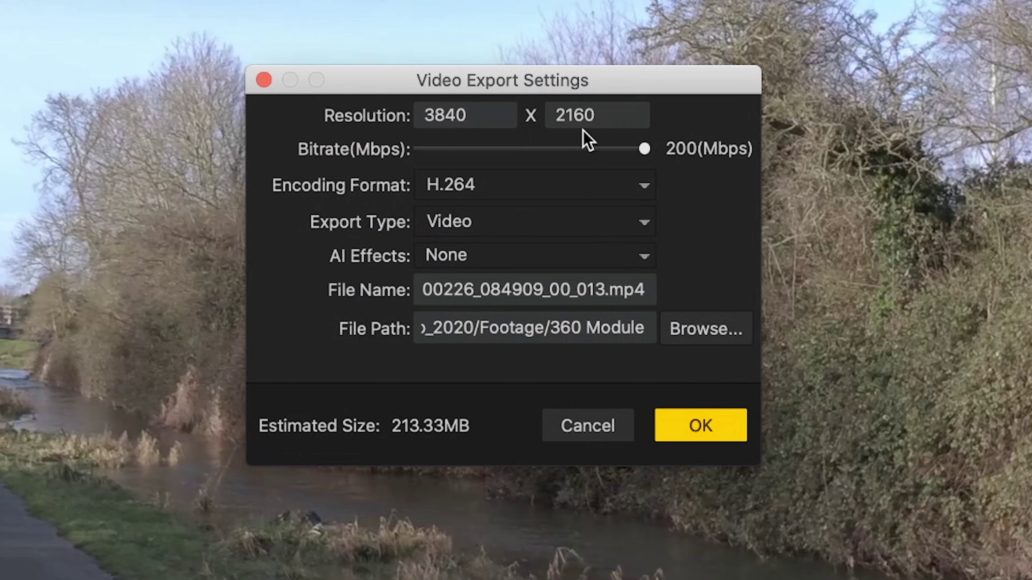
- Set the export's encoding format to H.265 and its bitrate to 200 Mbps
{"action": "left_click", "coordinate": [646, 189]}
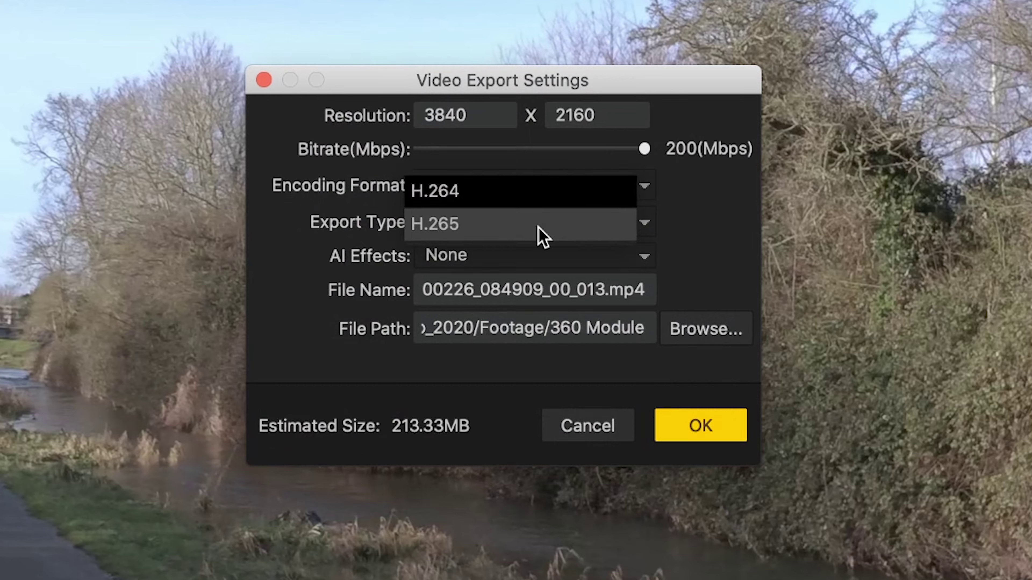
{"action": "left_click", "coordinate": [541, 225]}
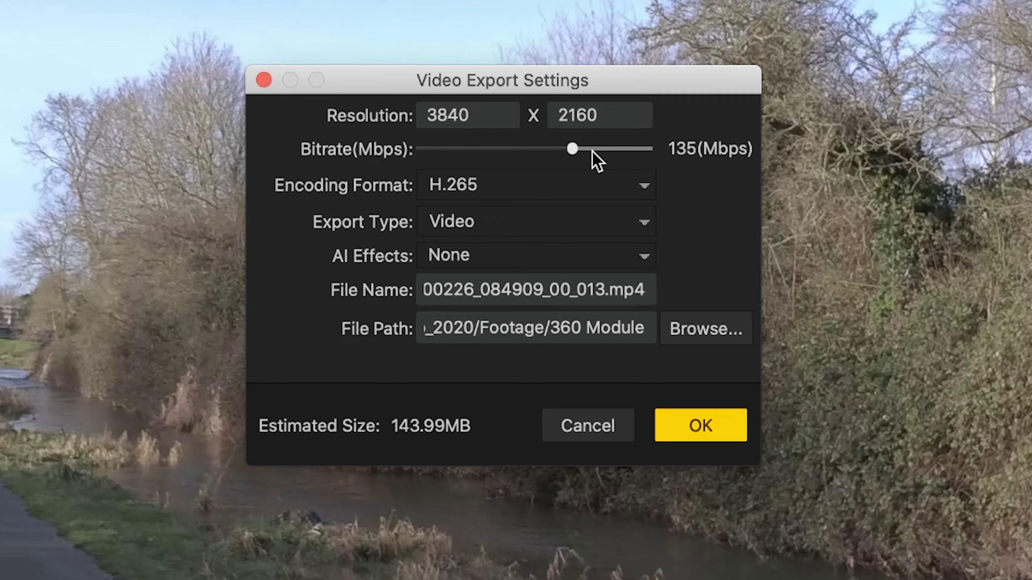
{"action": "left_click_drag", "start_coordinate": [573, 150], "coordinate": [689, 150]}
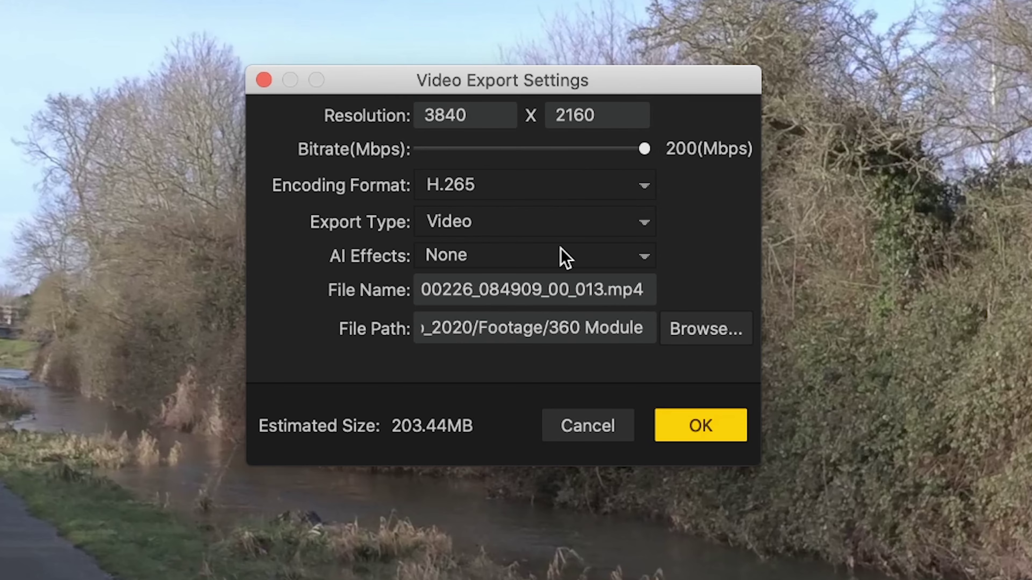
- Try the Remove Grain(Night) AI effect for the export and set AI Effects back to None
{"action": "left_click", "coordinate": [637, 261]}
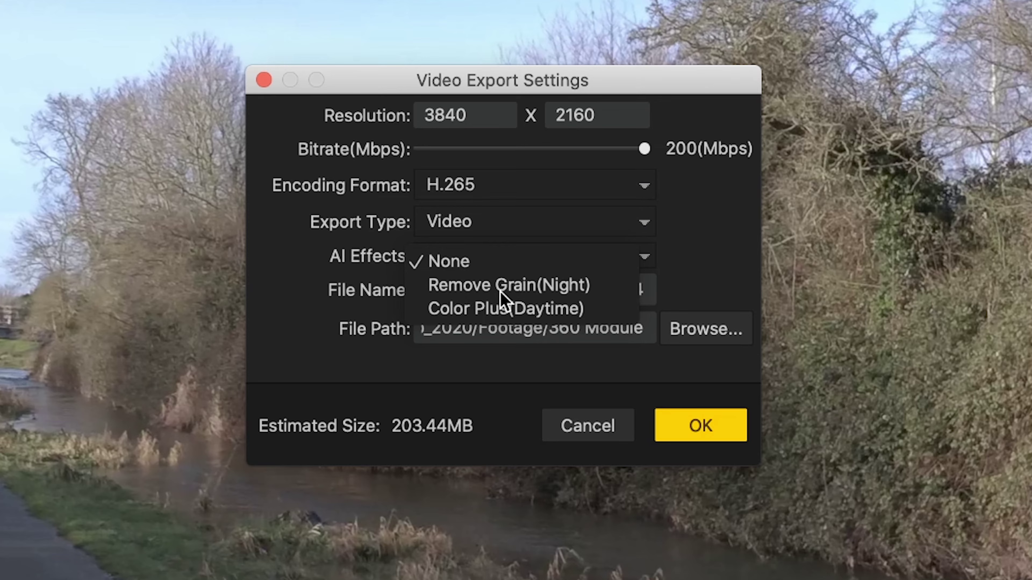
{"action": "left_click", "coordinate": [524, 288]}
{"action": "left_click", "coordinate": [645, 264]}
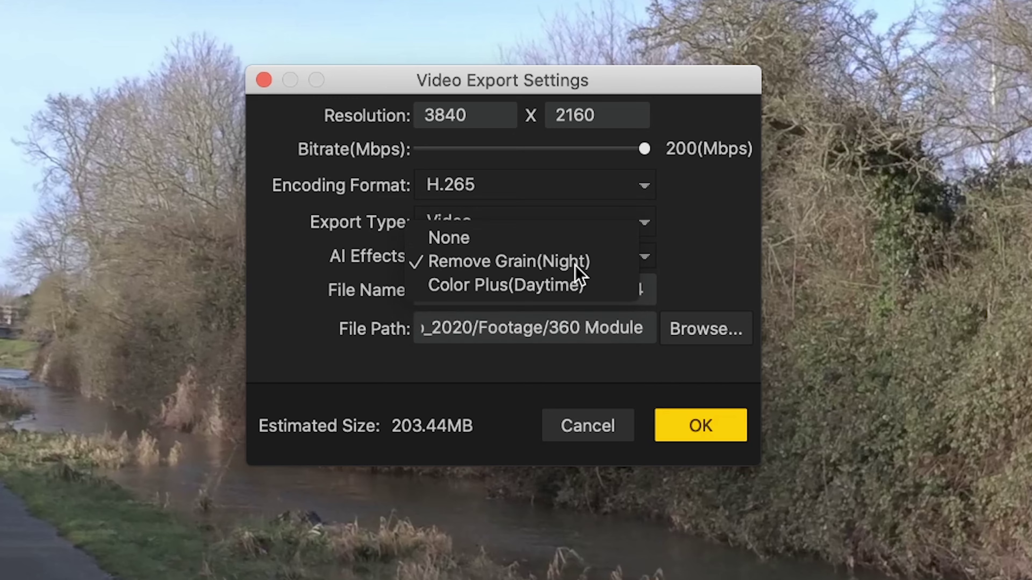
{"action": "left_click", "coordinate": [540, 240]}
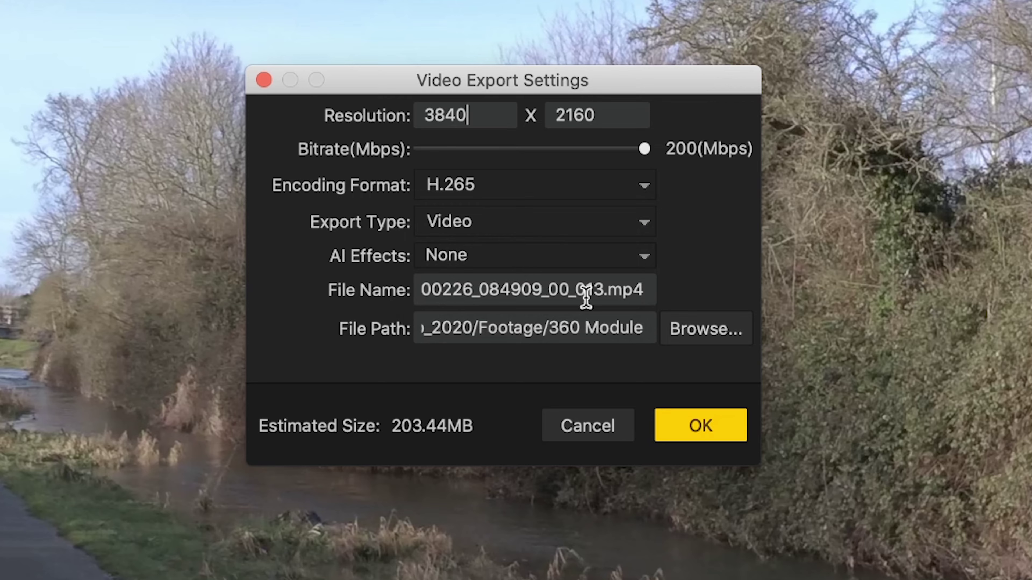
- Name the export 4k.mp4, choose the 4K Module folder as its destination, and start the export
{"action": "double_click", "coordinate": [599, 289]}
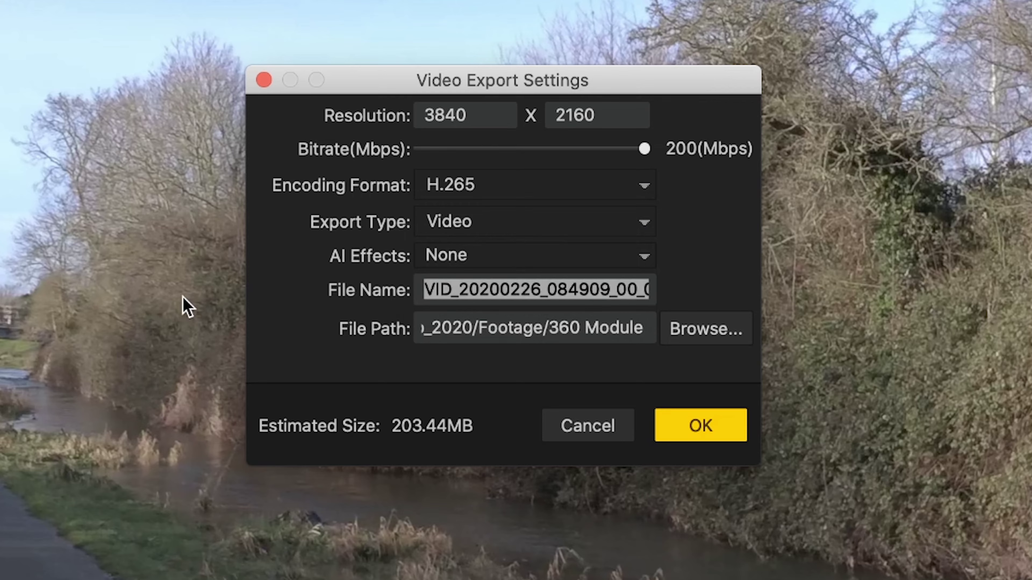
{"action": "type", "text": "4k.mp4"}
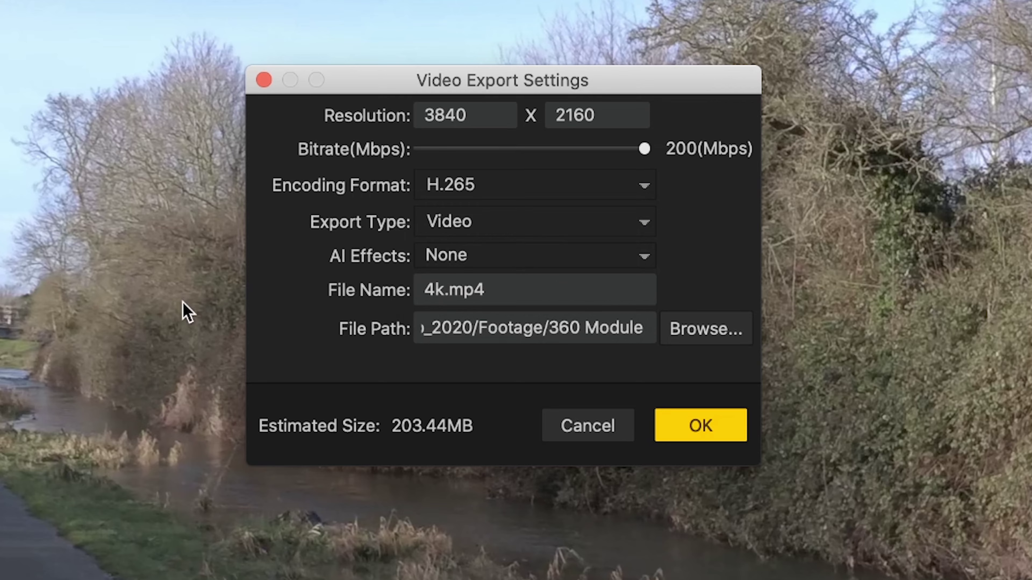
{"action": "left_click", "coordinate": [667, 327]}
{"action": "key", "text": "Return"}
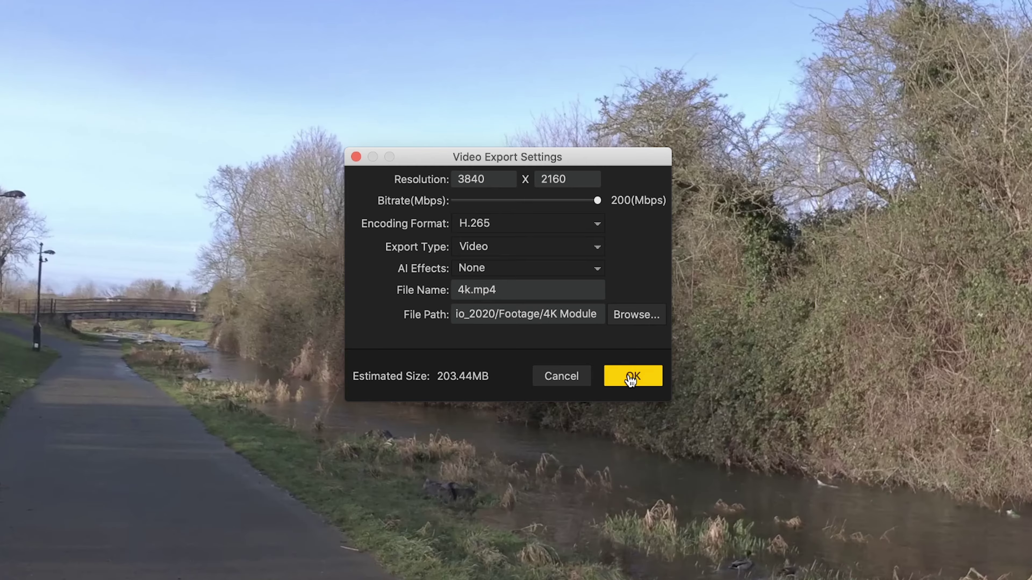
{"action": "left_click", "coordinate": [697, 427]}
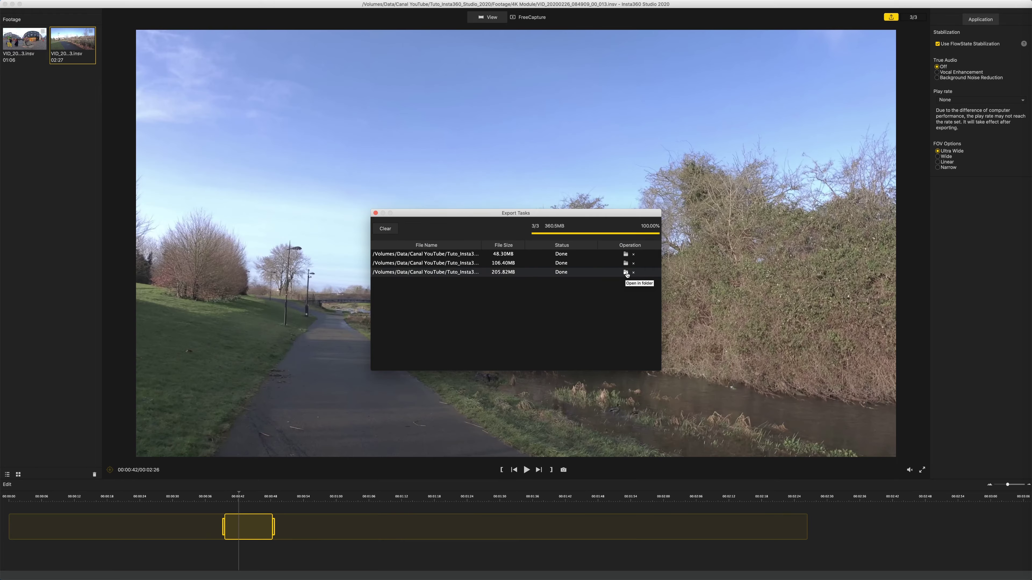
- Open the exported 4k.mp4 from its folder, play it, and close the player
{"action": "left_click", "coordinate": [625, 273]}
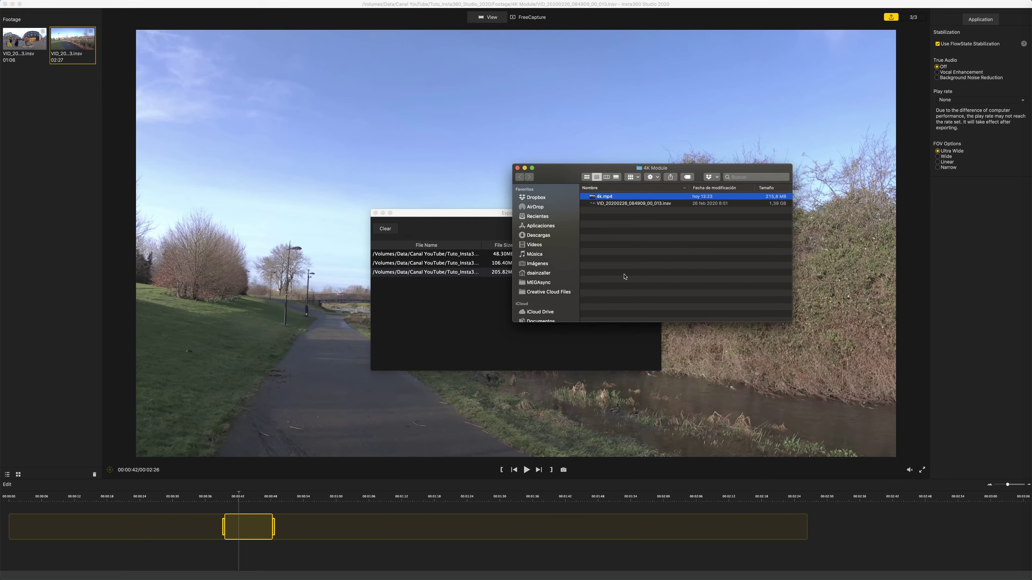
{"action": "double_click", "coordinate": [609, 197]}
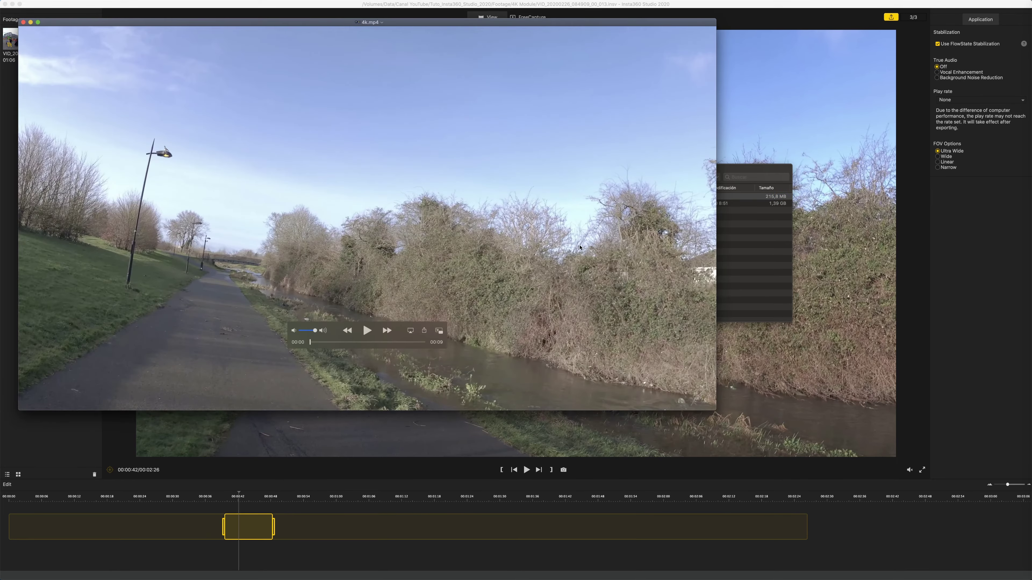
{"action": "left_click", "coordinate": [368, 331]}
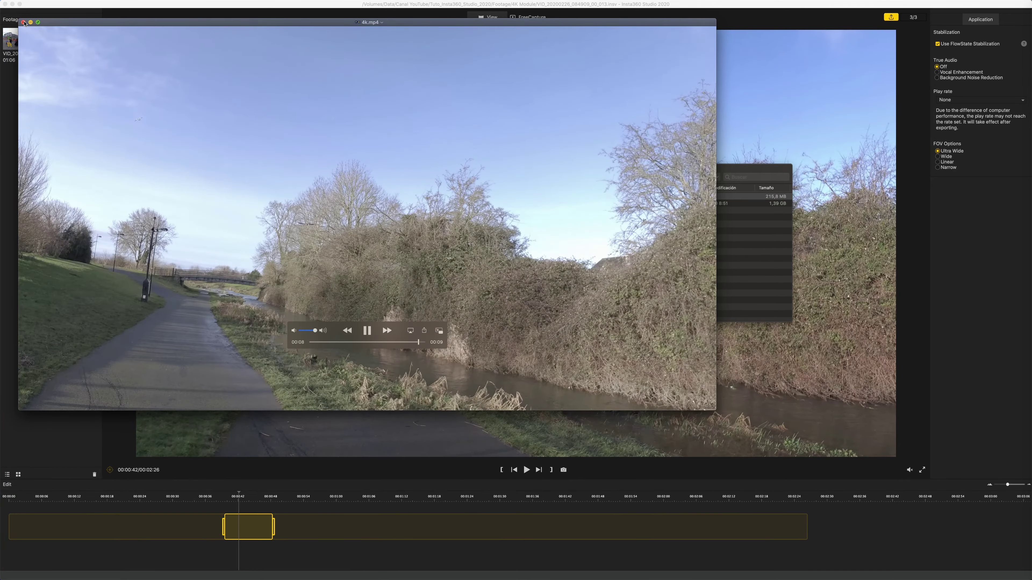
{"action": "key", "text": "super+w"}
- Compare the sizes of 4k.mp4 and VID_20200226_084909_00_013.insv in the folder with the export tasks list, and return to the editor
{"action": "left_click", "coordinate": [598, 198]}
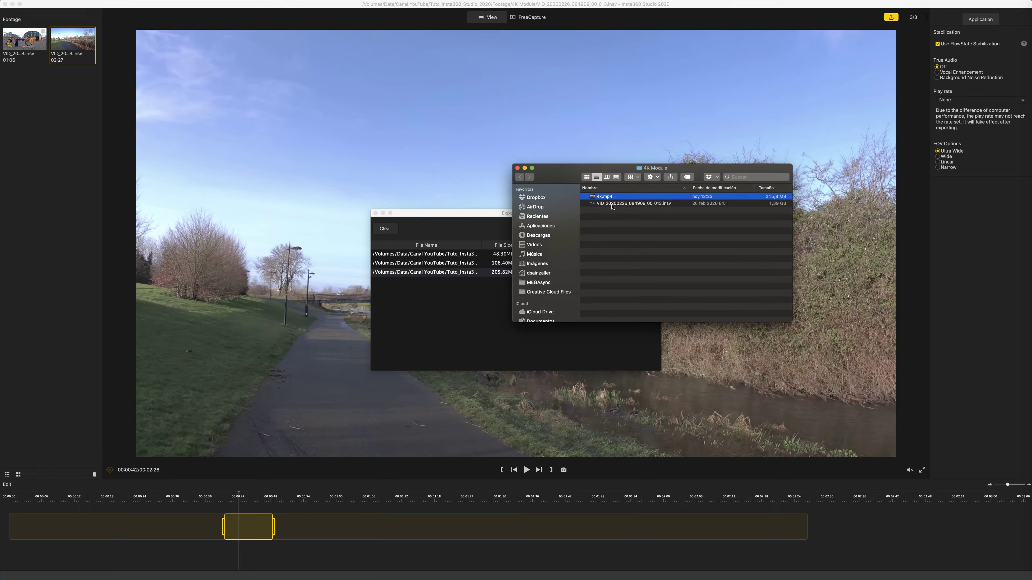
{"action": "left_click", "coordinate": [620, 205]}
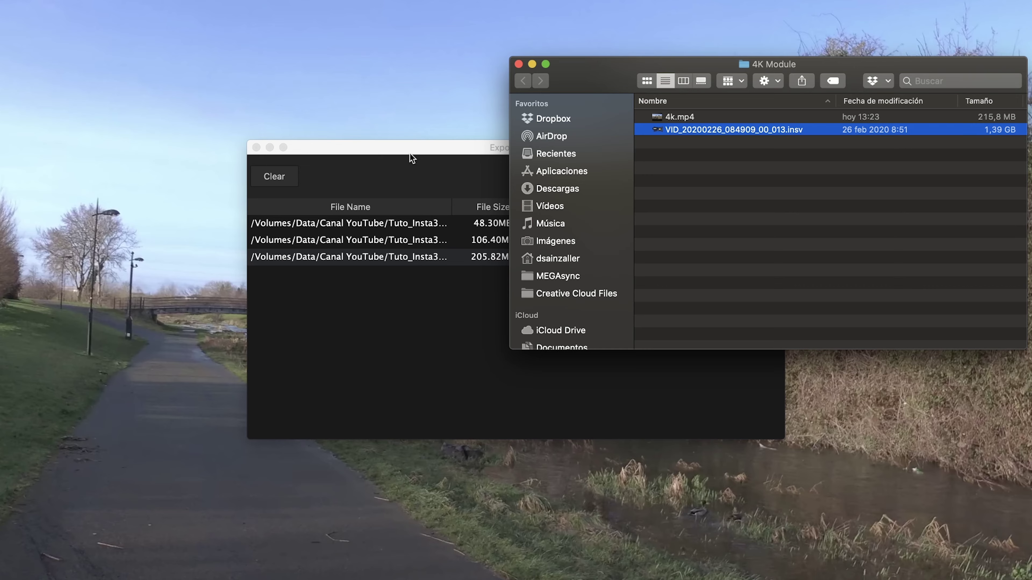
{"action": "left_click_drag", "start_coordinate": [409, 153], "coordinate": [254, 159]}
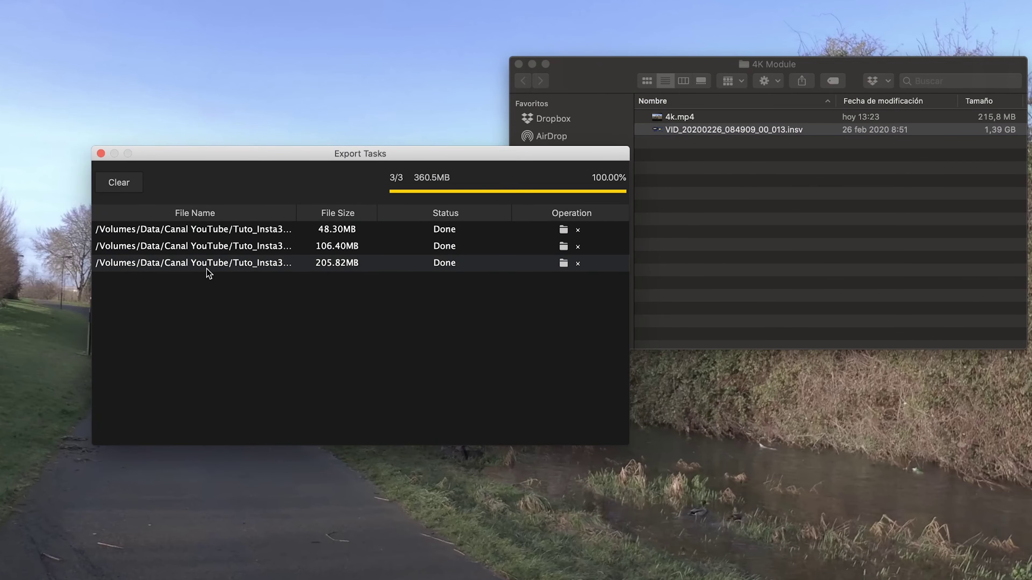
{"action": "left_click", "coordinate": [686, 119]}
{"action": "left_click", "coordinate": [686, 118]}
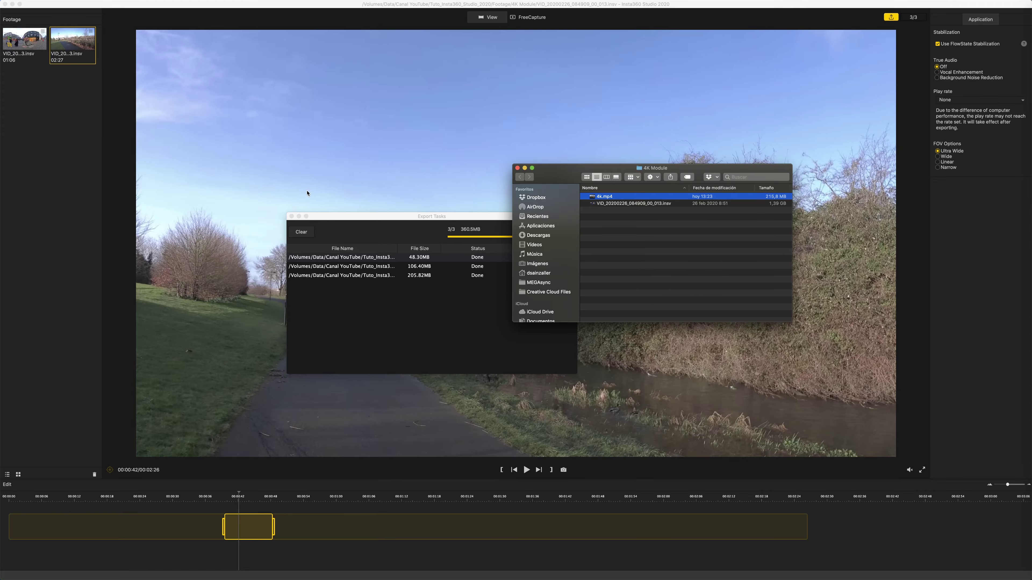
{"action": "left_click", "coordinate": [74, 136]}
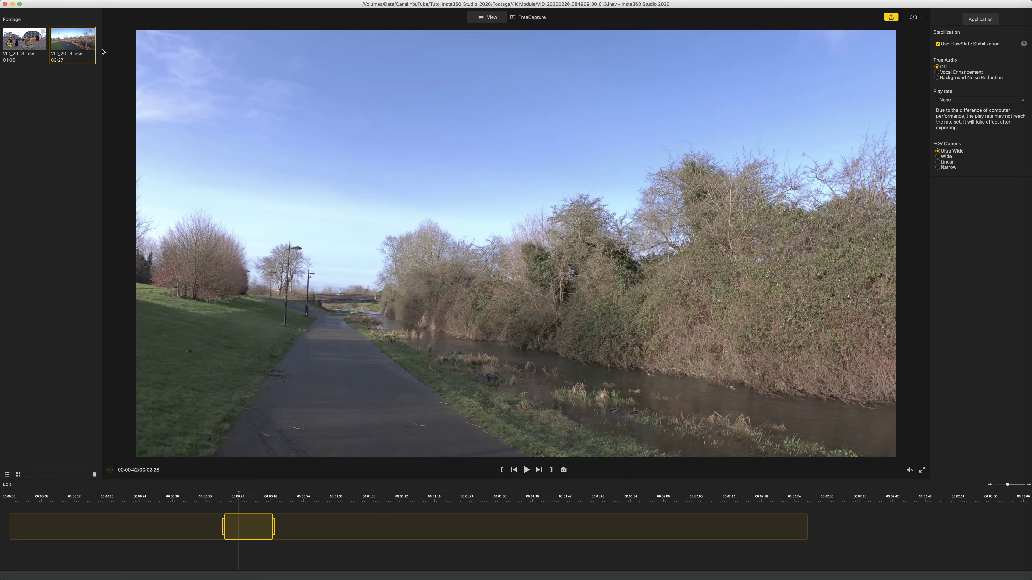
- Examine the file properties of VID_20200226_084909_00_013.insv in a widened window, highlight its bitrate, and close the window
{"action": "right_click", "coordinate": [77, 50]}
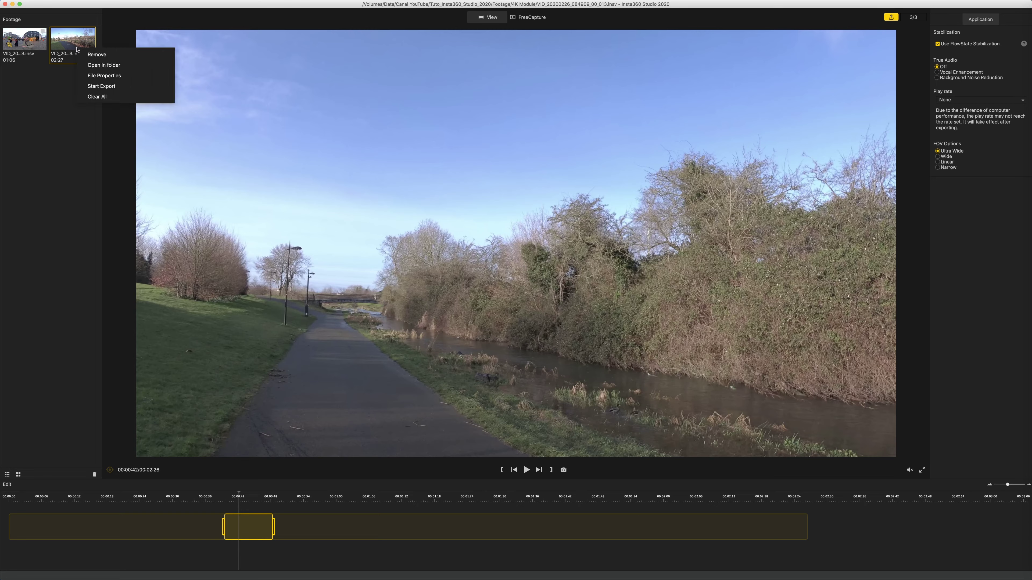
{"action": "left_click", "coordinate": [105, 76]}
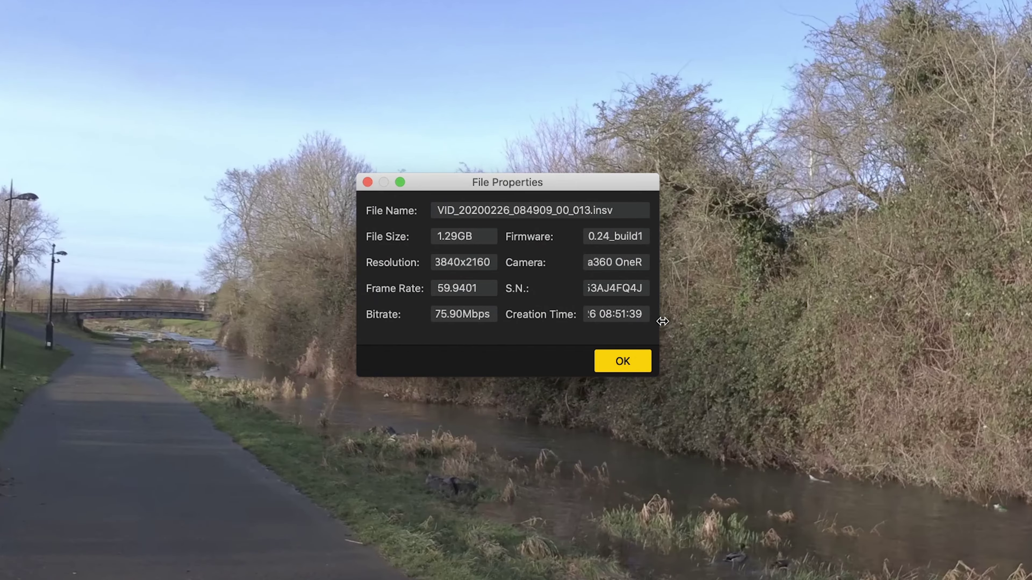
{"action": "left_click_drag", "start_coordinate": [661, 319], "coordinate": [886, 319]}
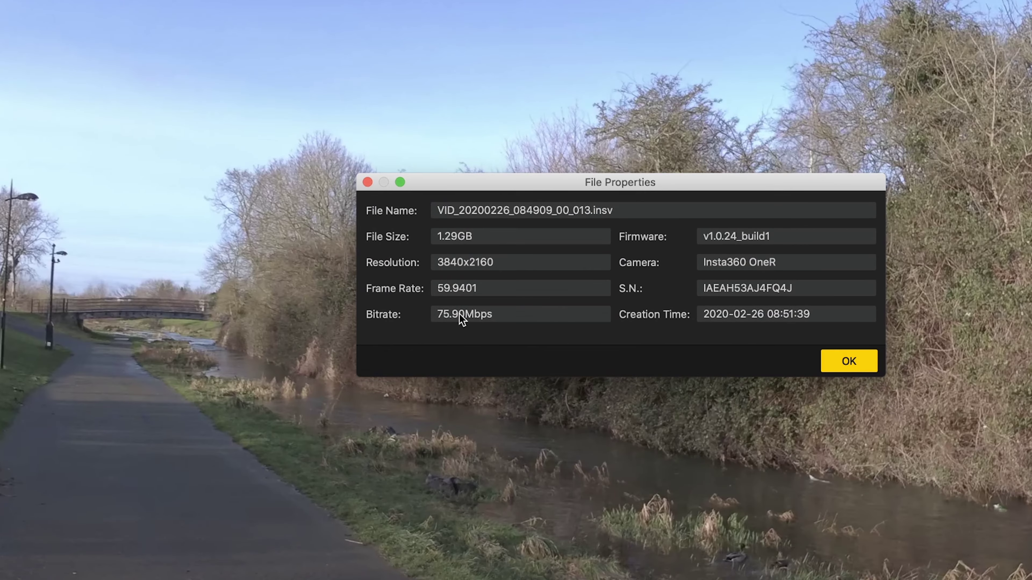
{"action": "left_click_drag", "start_coordinate": [506, 312], "coordinate": [427, 315]}
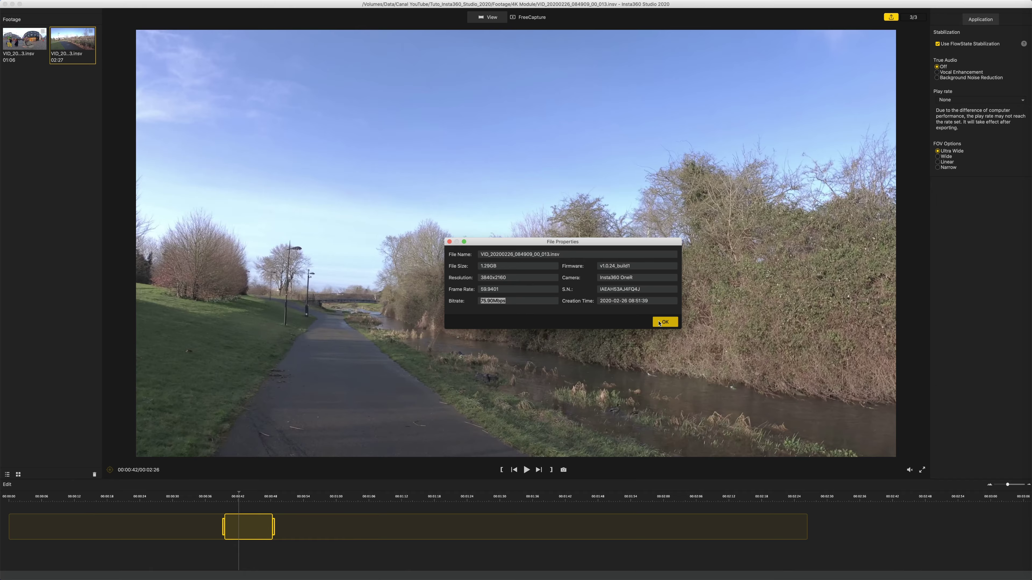
{"action": "left_click", "coordinate": [849, 361]}
- Examine the file properties of the 360 clip VID_20200205_170657_00_073.insv in a widened window, and close it
{"action": "right_click", "coordinate": [25, 55]}
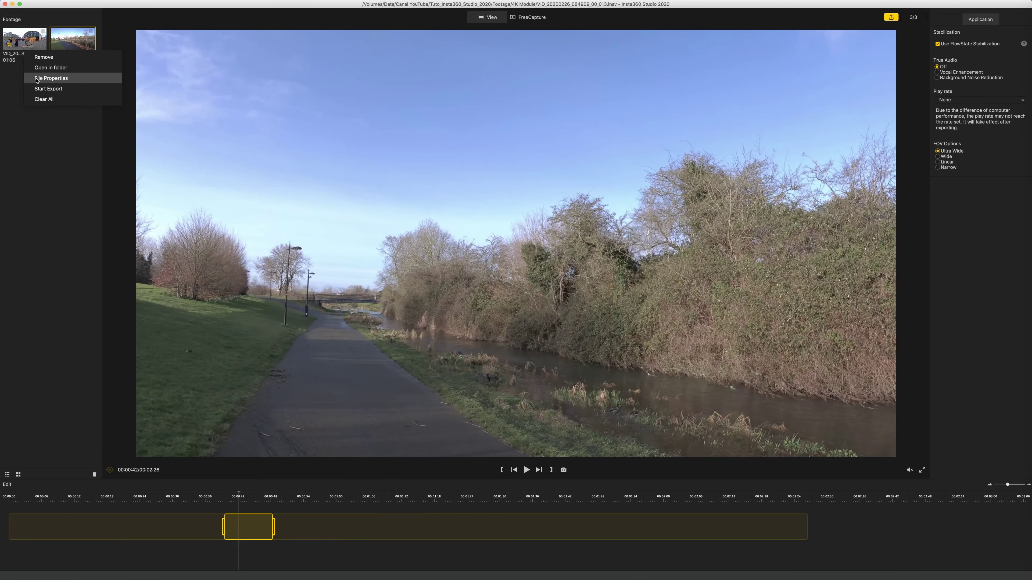
{"action": "left_click", "coordinate": [51, 78]}
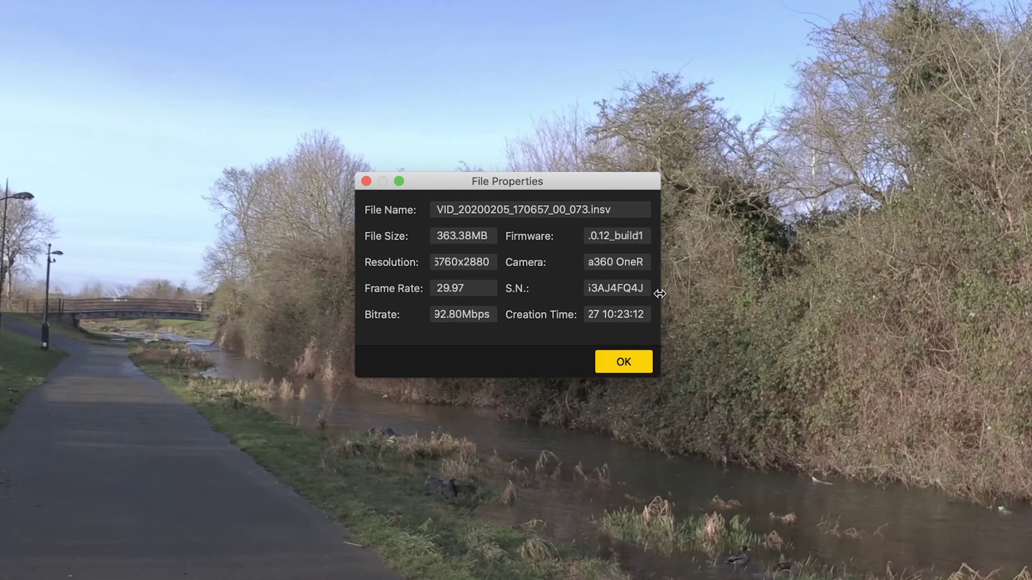
{"action": "left_click_drag", "start_coordinate": [659, 295], "coordinate": [958, 300]}
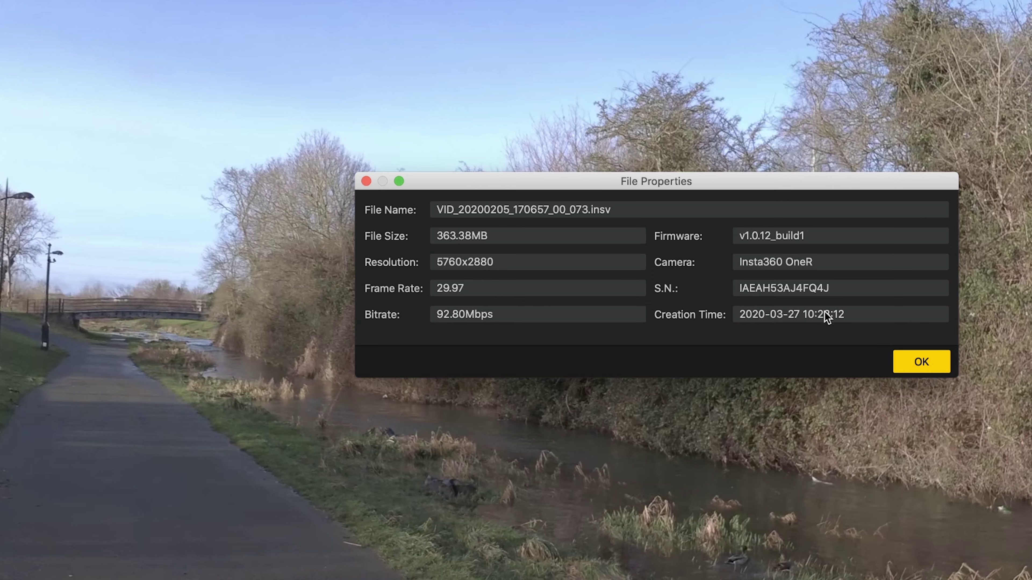
{"action": "left_click", "coordinate": [919, 362]}
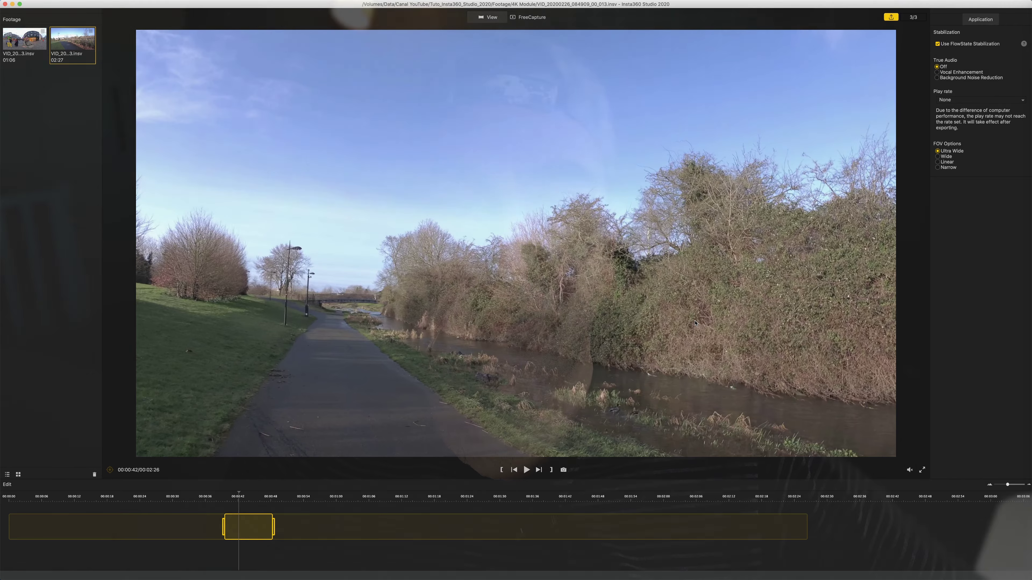